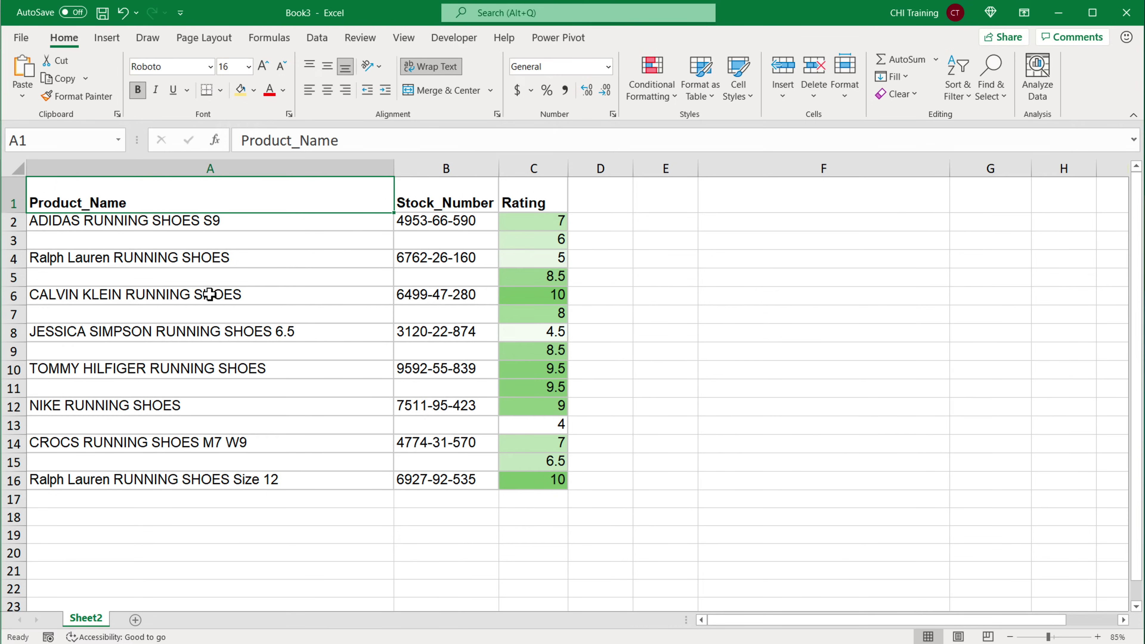
Step: Examine the Product_Name column for its blank cells and its last filled row
scroll(213, 306, "down", 1, "ctrl")
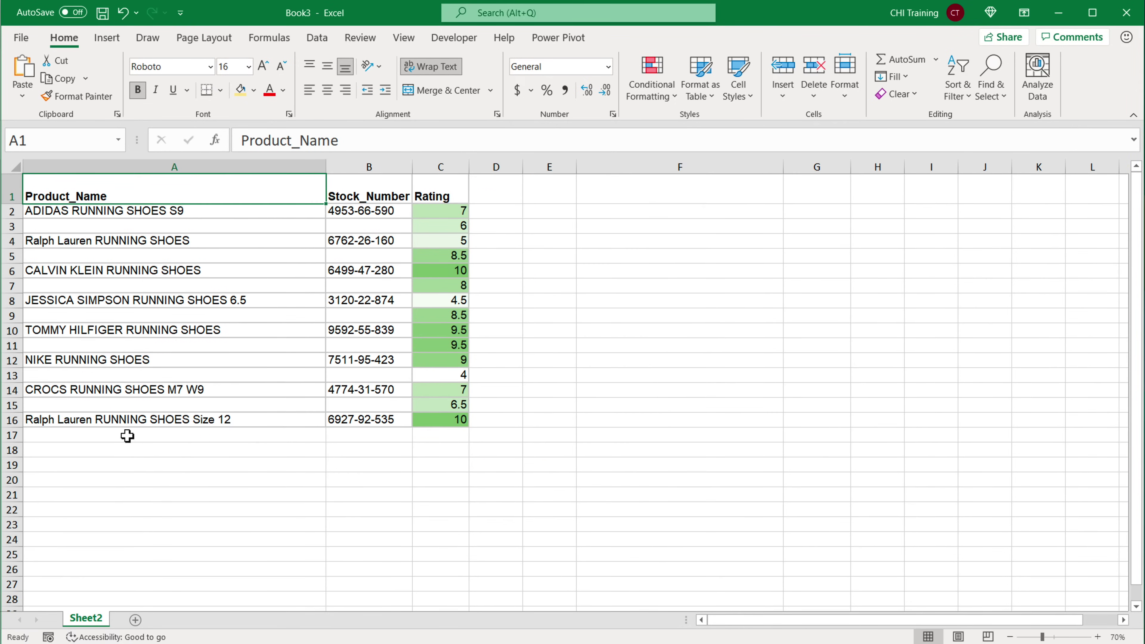
left_click(128, 426)
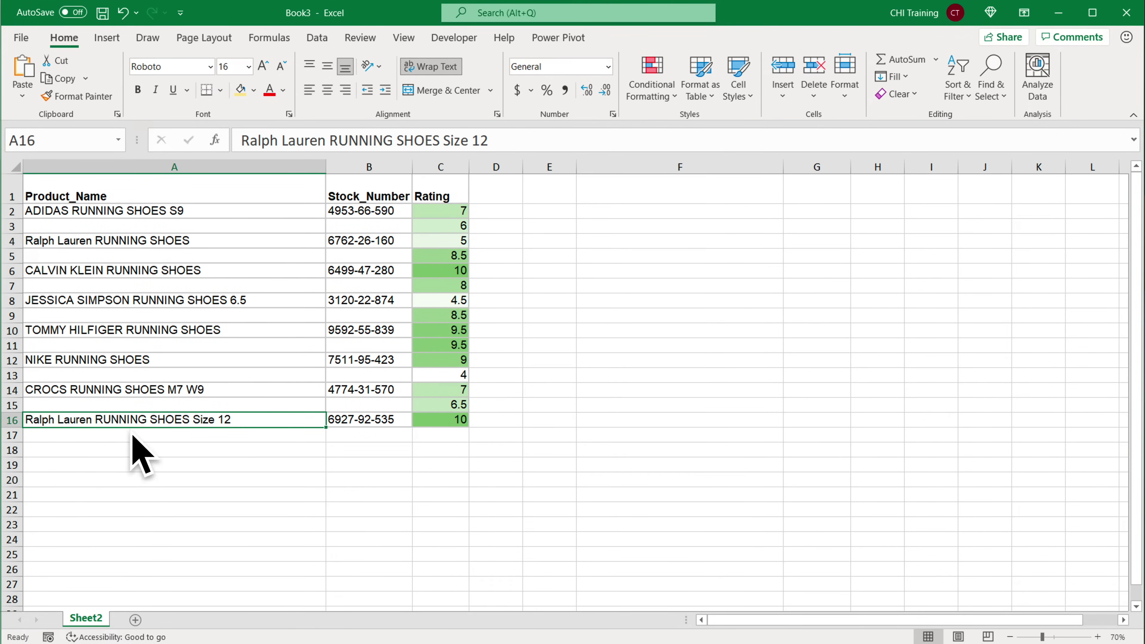
left_click(103, 261)
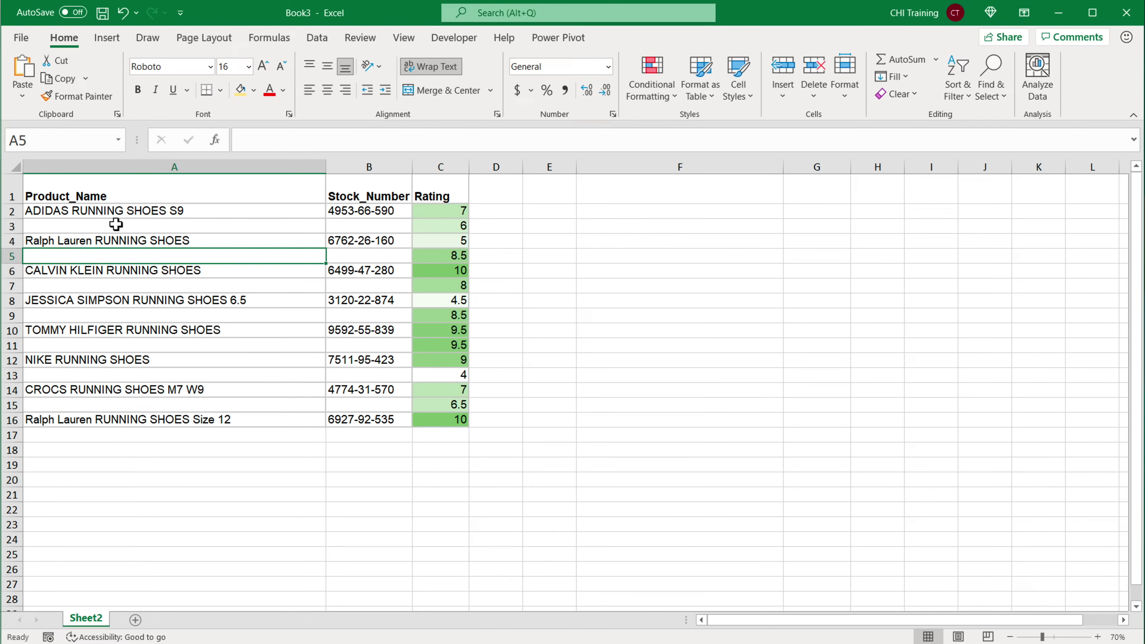
left_click(116, 226)
left_click(79, 426)
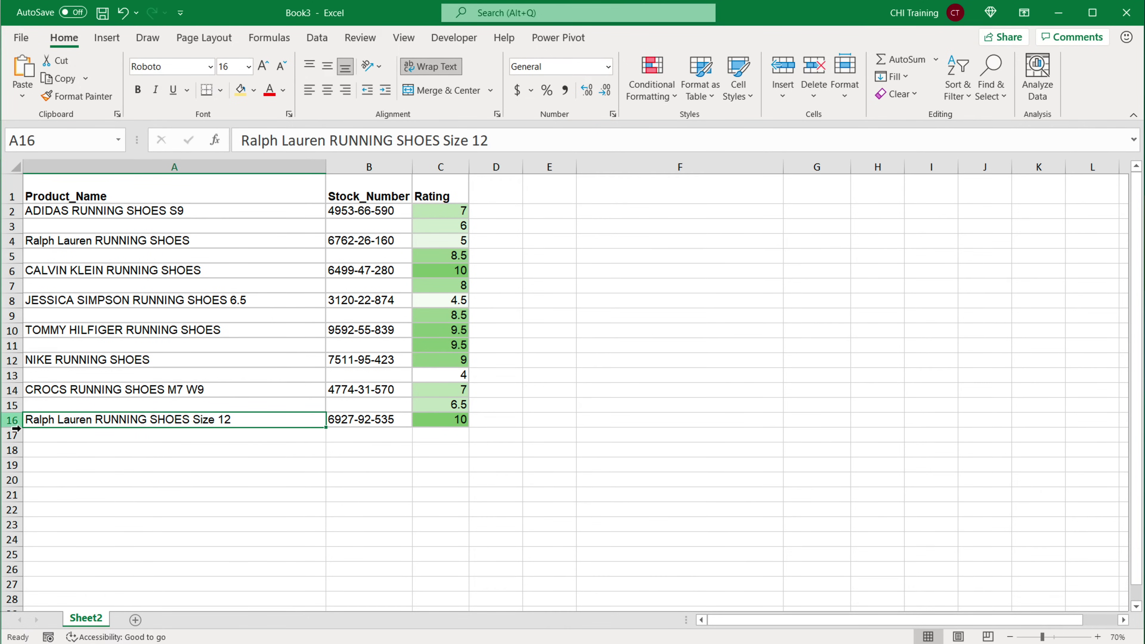
left_click(11, 420)
left_click(147, 195)
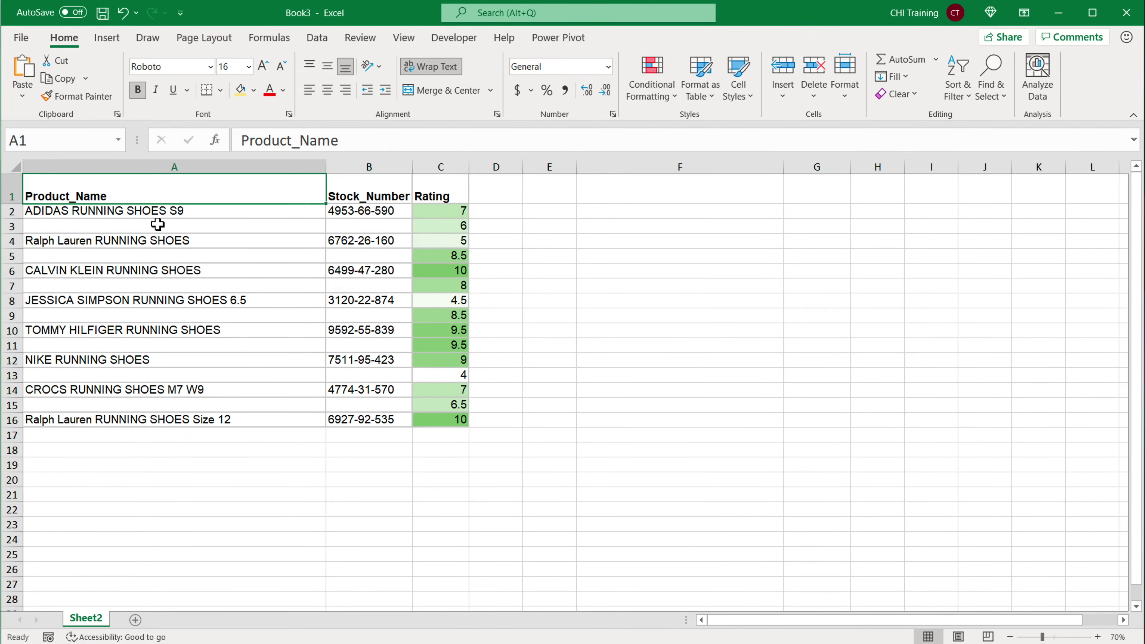
scroll(160, 228, "up", 1, "ctrl")
Step: Start an XMATCH formula in F5 with the wildcard "*" as the lookup value
left_click(764, 277)
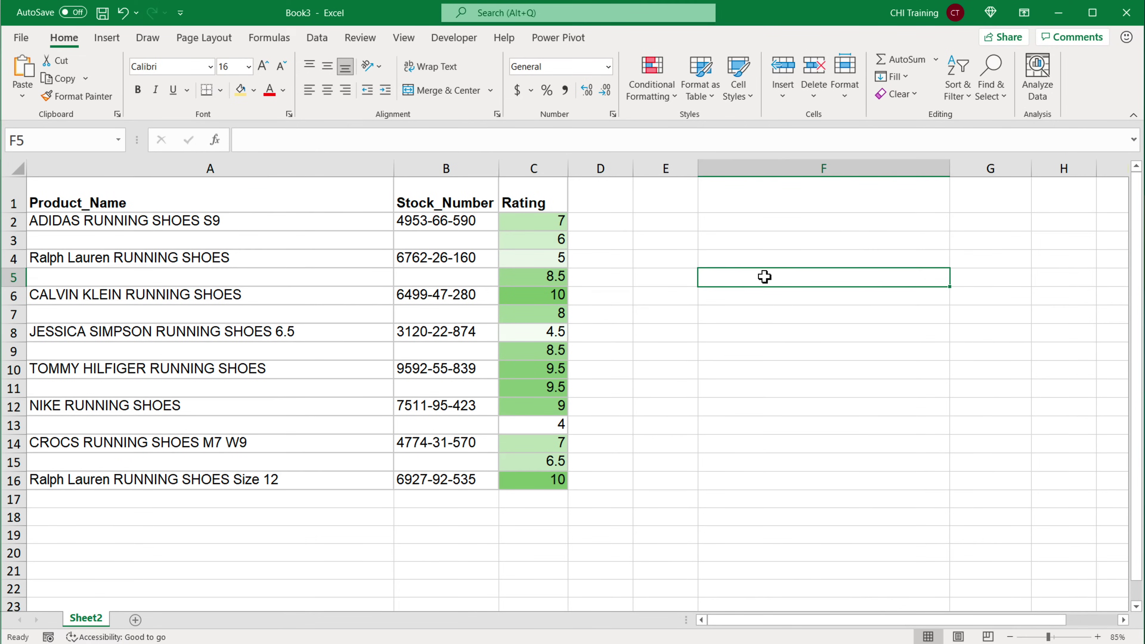
type("=")
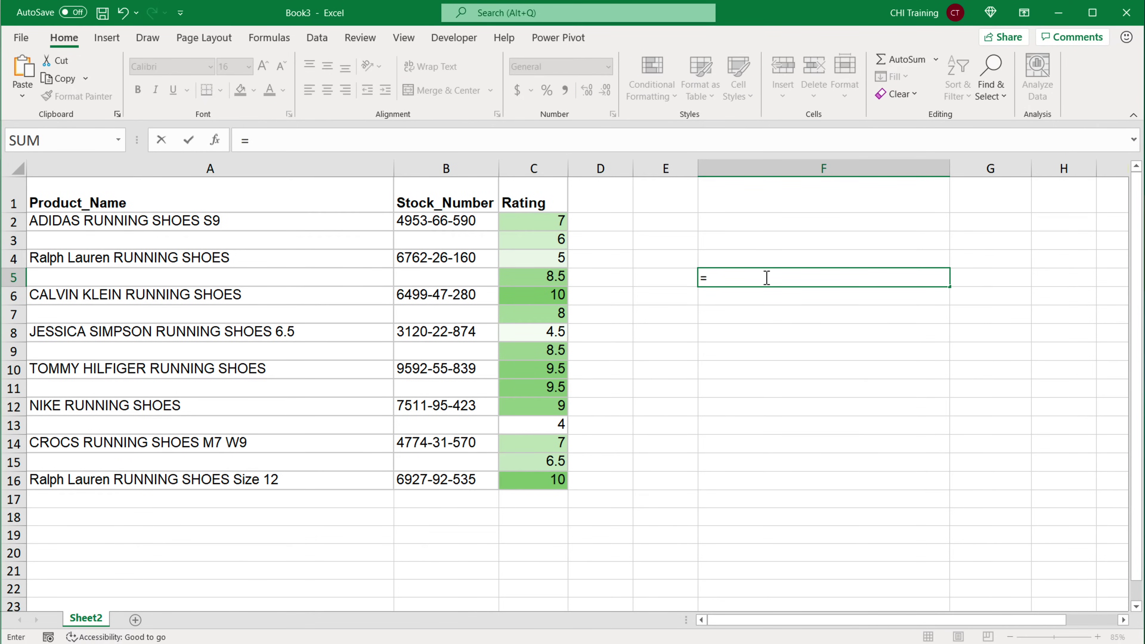
type("XM")
key("Tab")
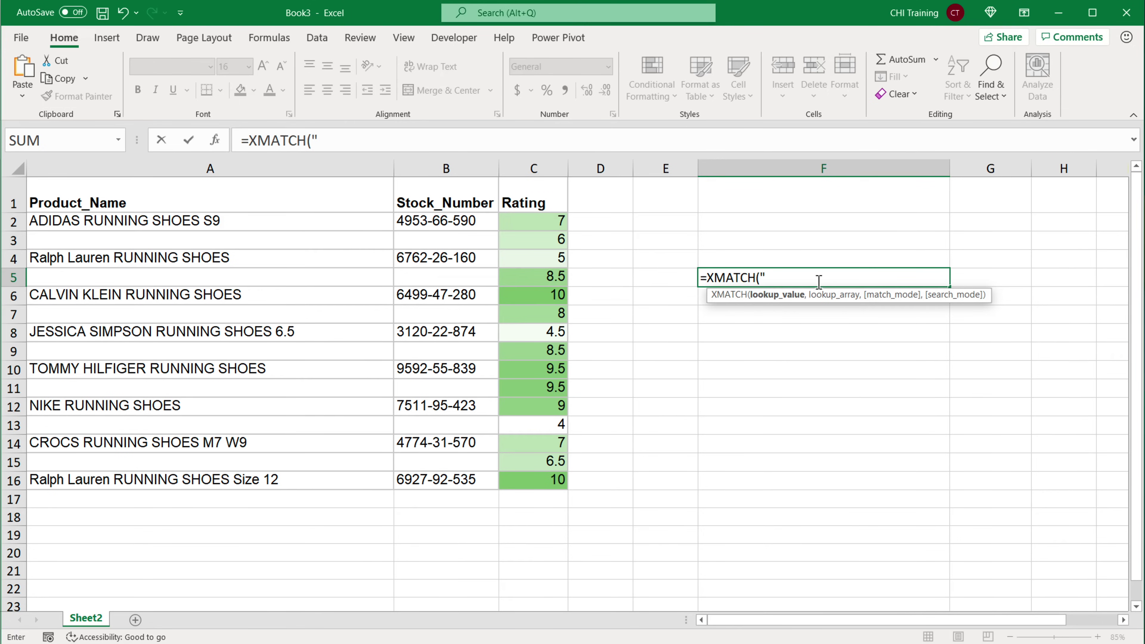
type("*\",")
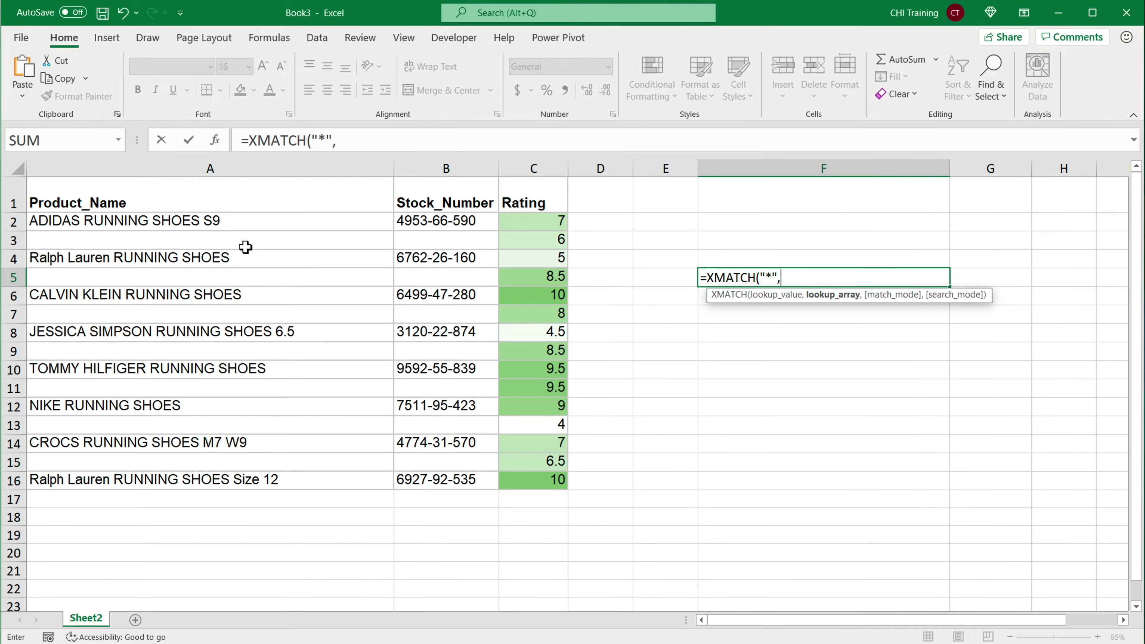
Step: Use the whole of column A (A:A) as the lookup array of the XMATCH formula
left_click(241, 170)
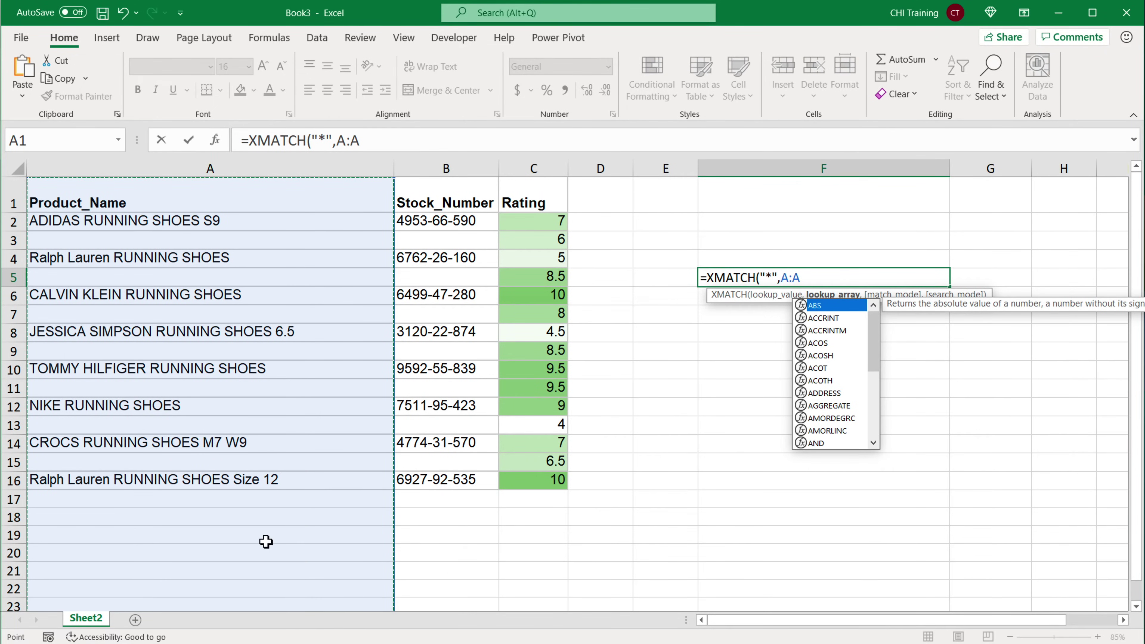
left_click(274, 209)
left_click_drag(278, 250, 289, 554)
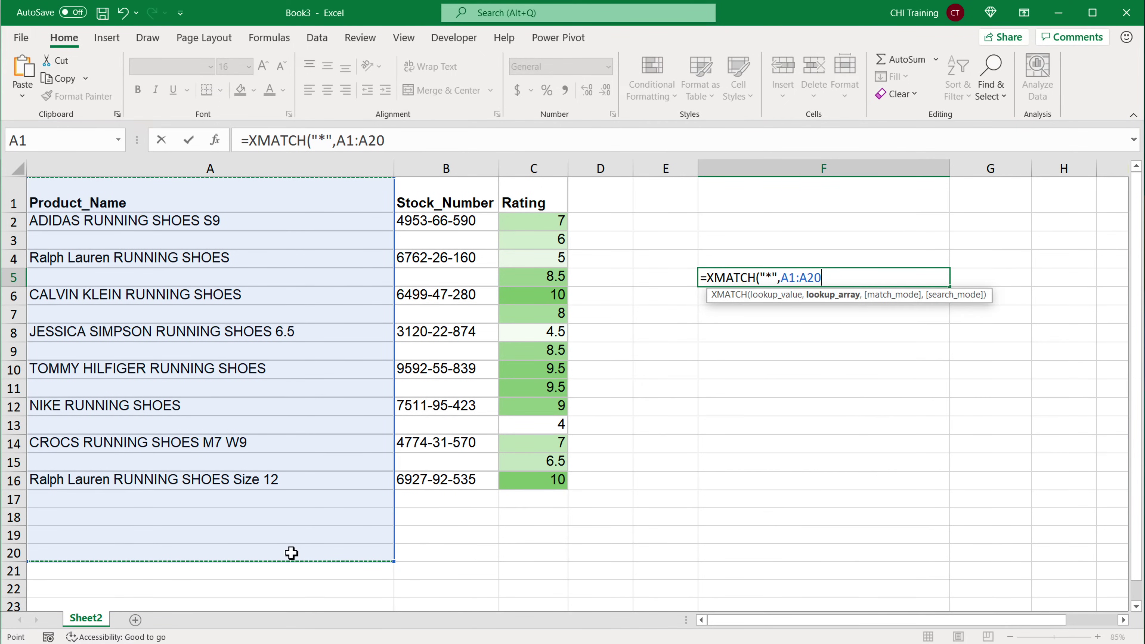
left_click(269, 167)
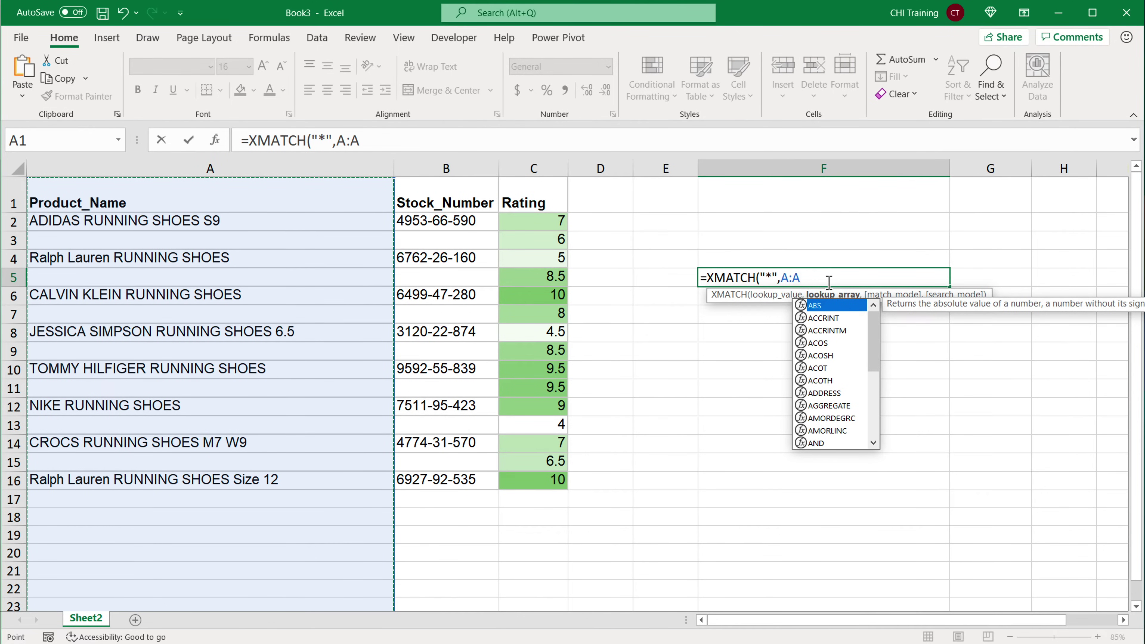
Step: Complete the XMATCH formula with match mode 2 (wildcard character match) and search mode -1 (search last-to-first)
type(",")
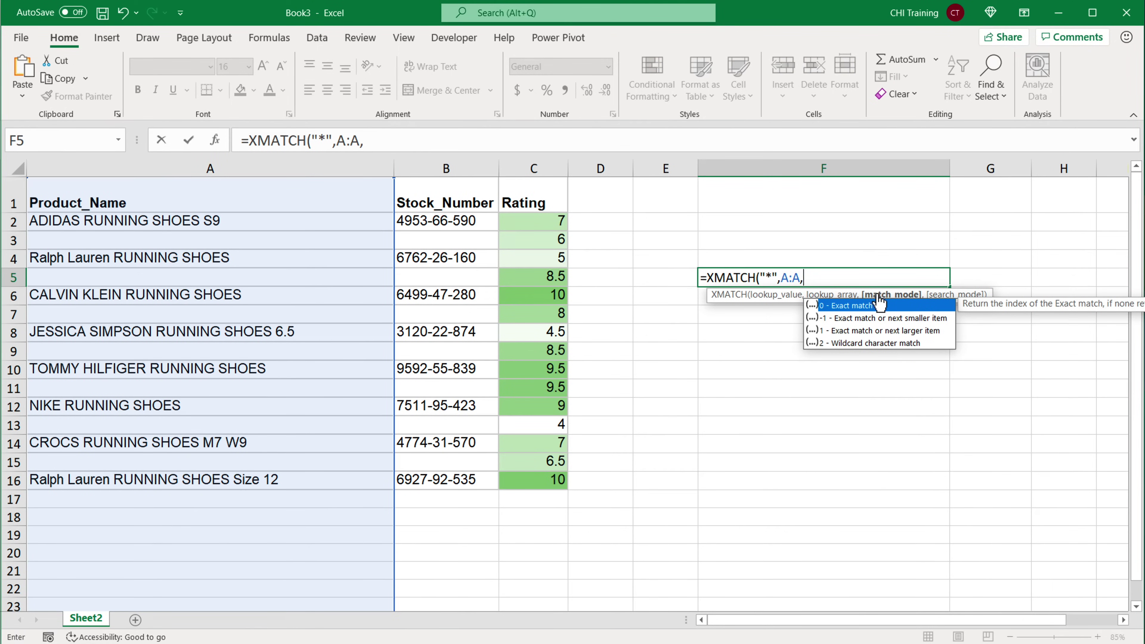
double_click(883, 344)
type(",")
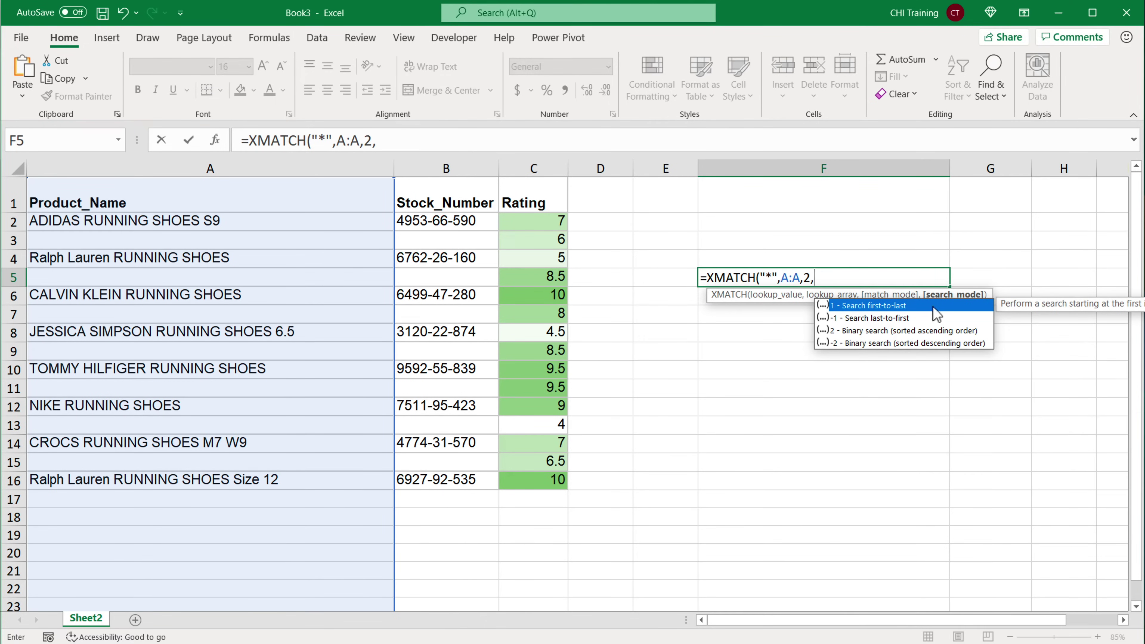
left_click(895, 319)
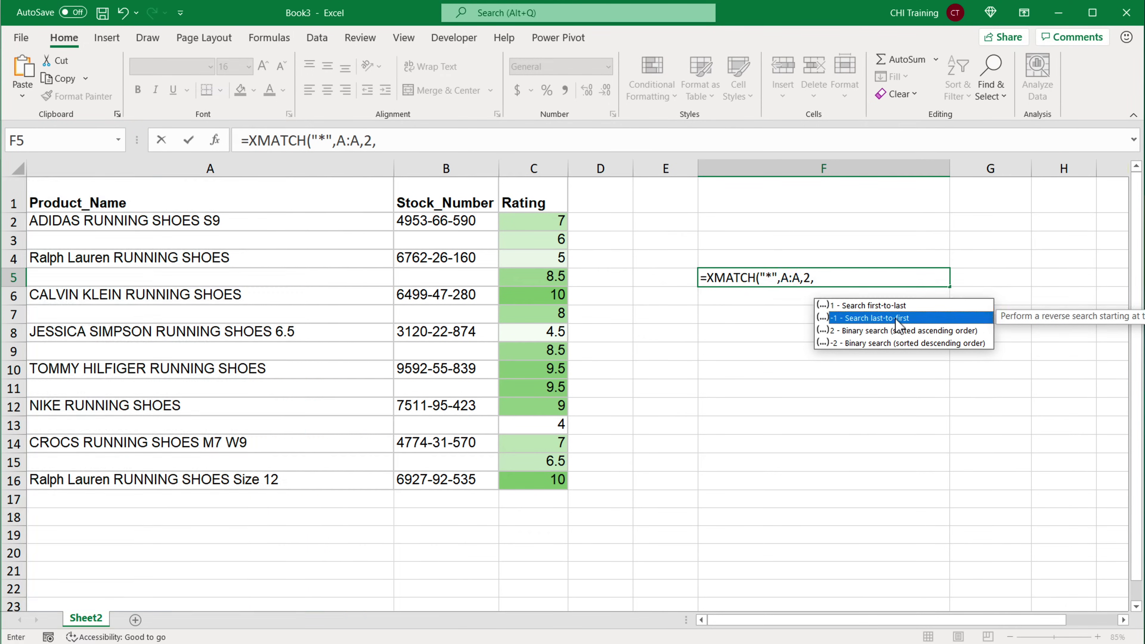
double_click(895, 317)
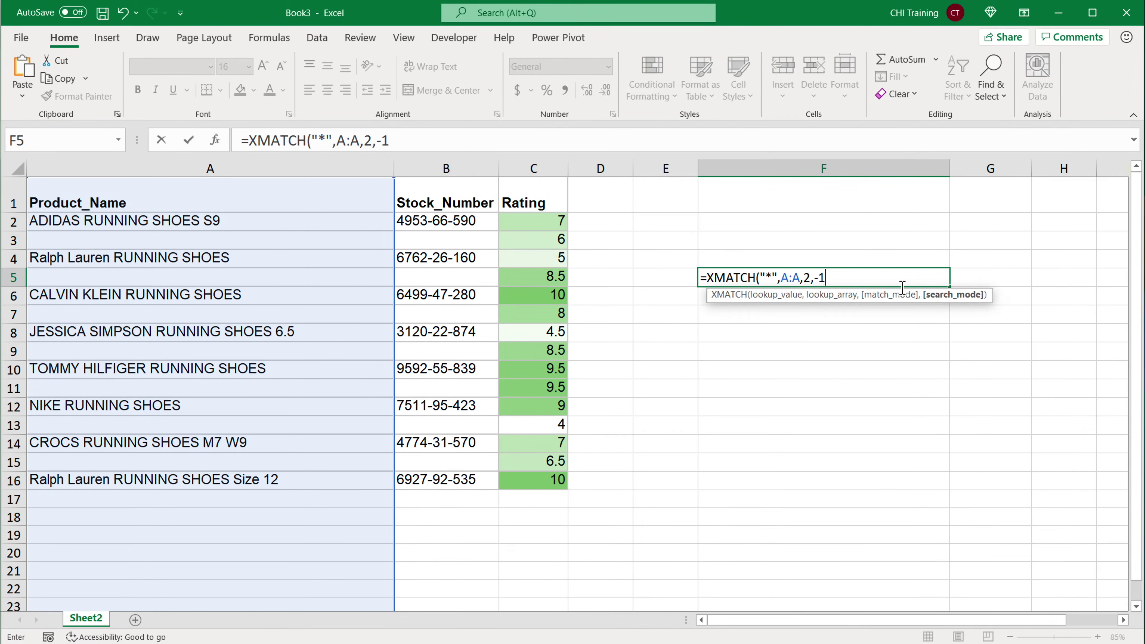
type(")")
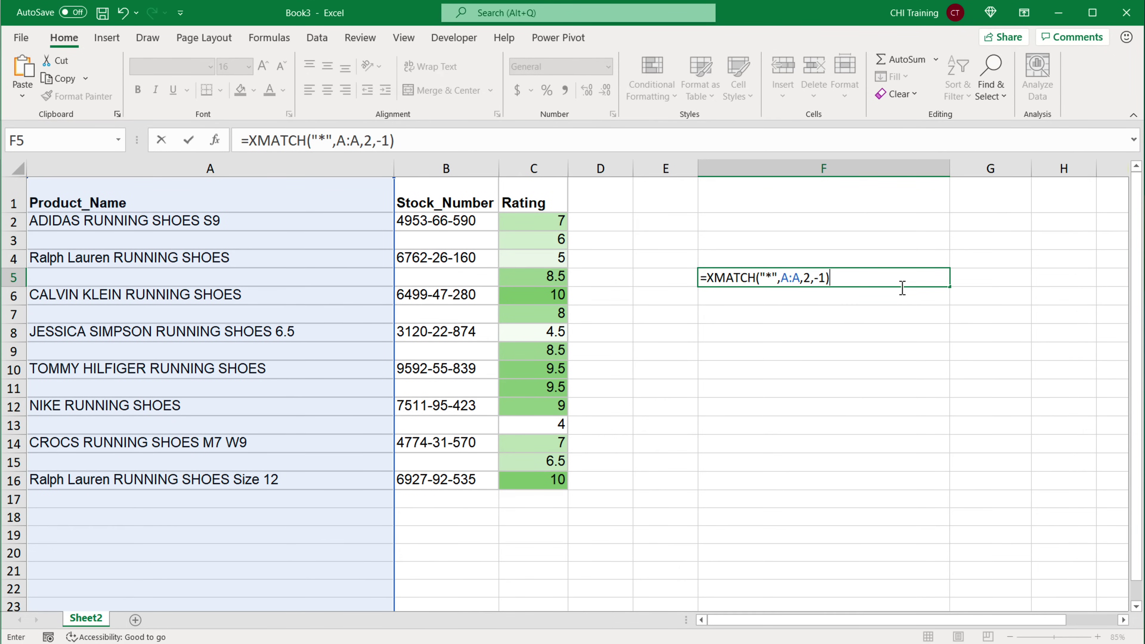
key("Return")
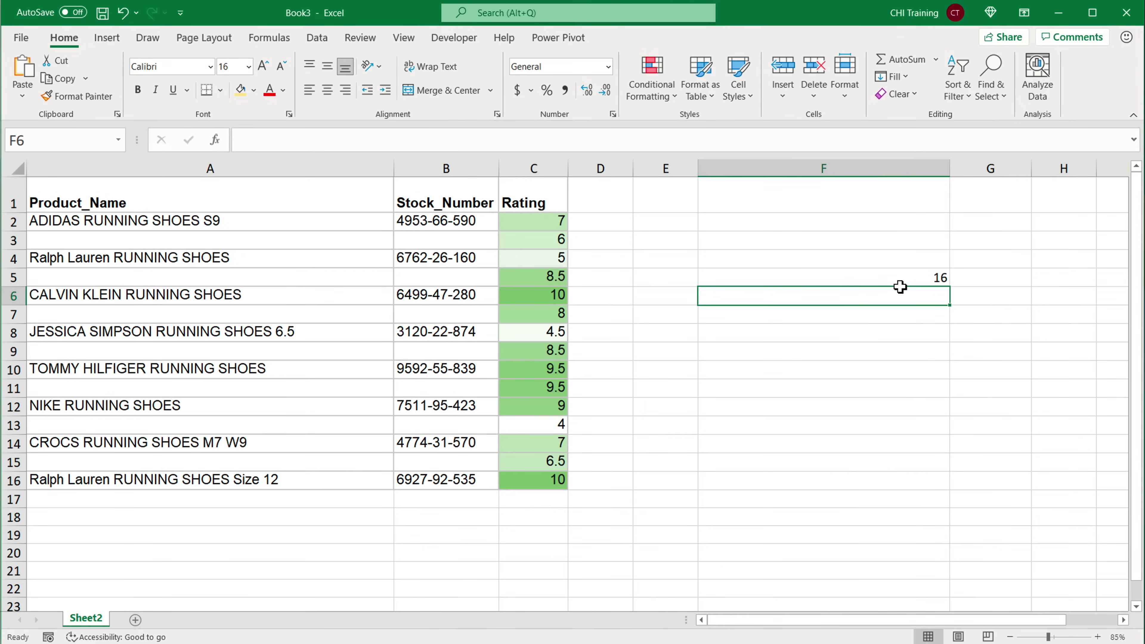
double_click(920, 280)
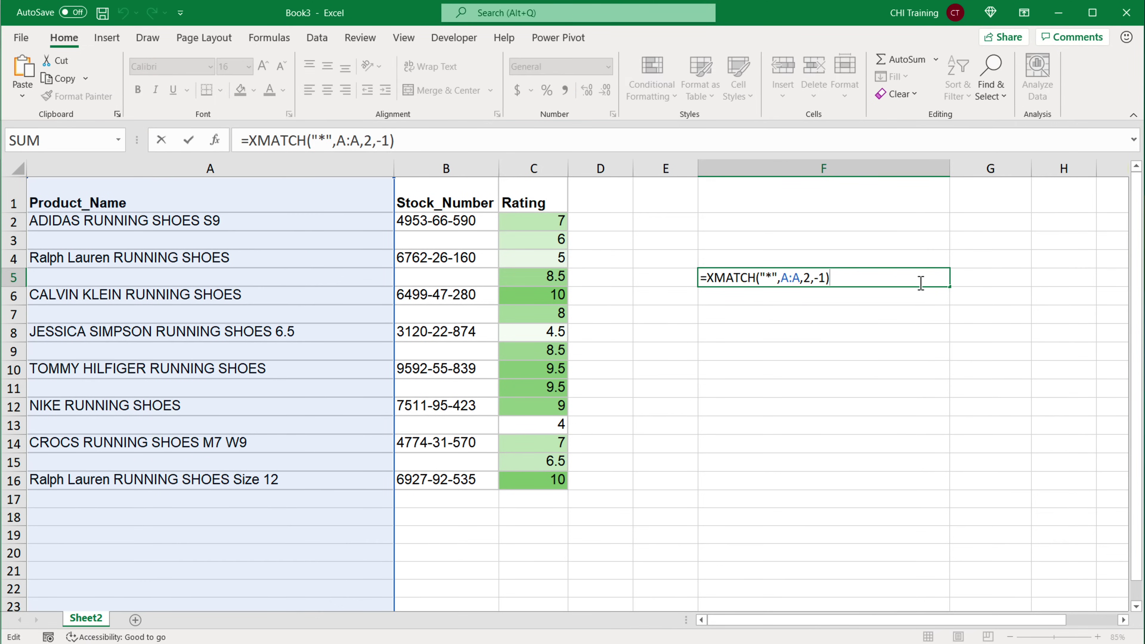
key("Return")
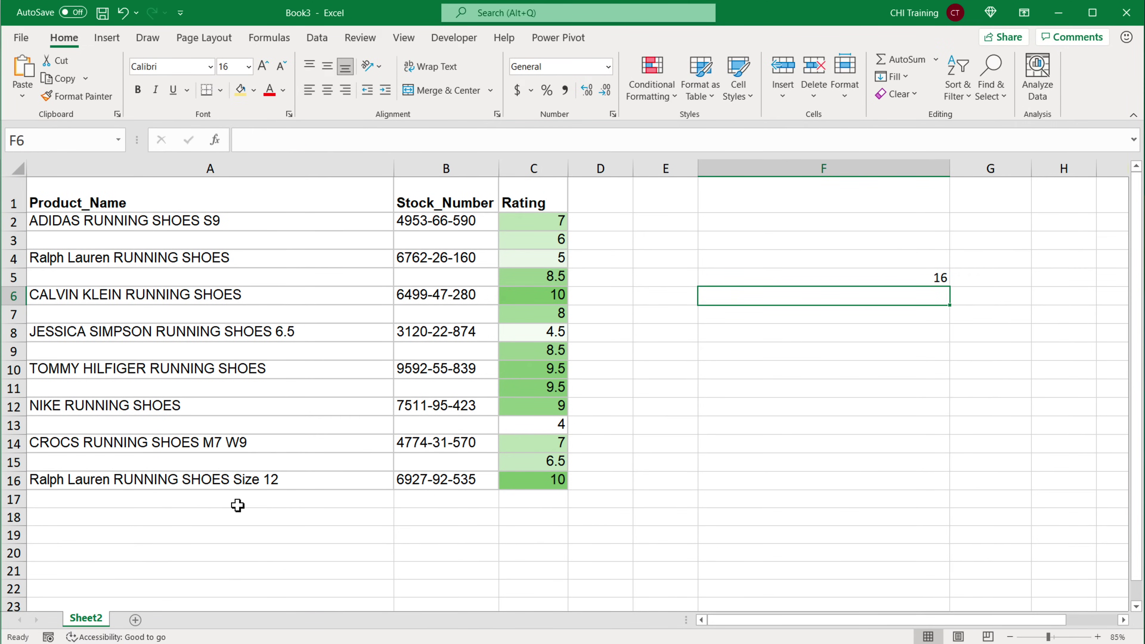
Step: Enter the empty-text formula ="" in A17, directly below the last product name
double_click(250, 504)
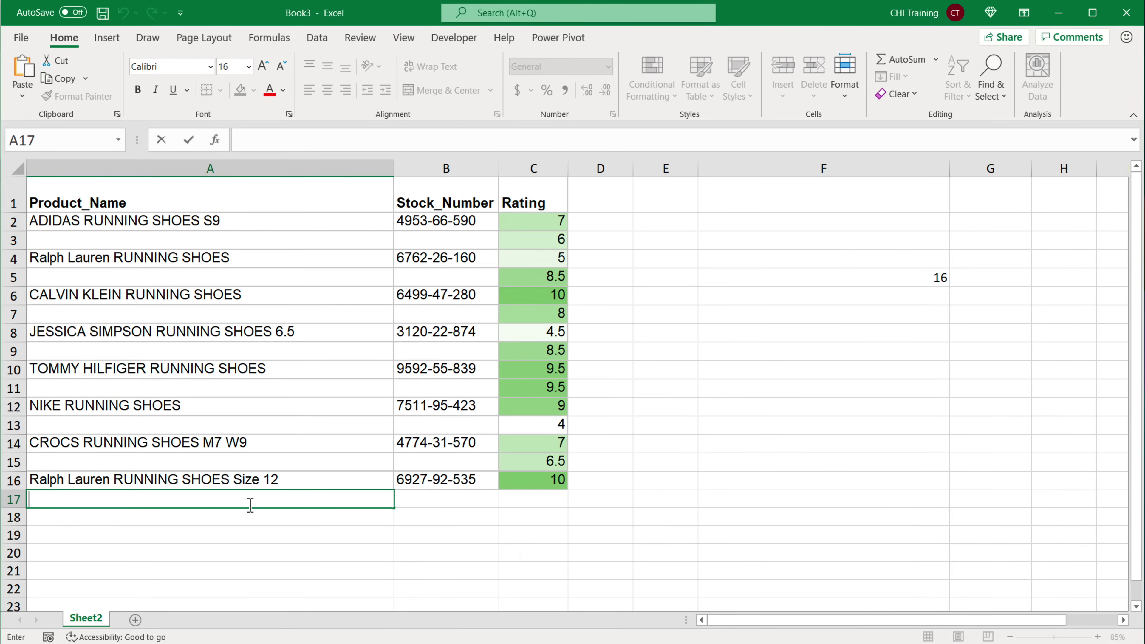
type("=\"\"")
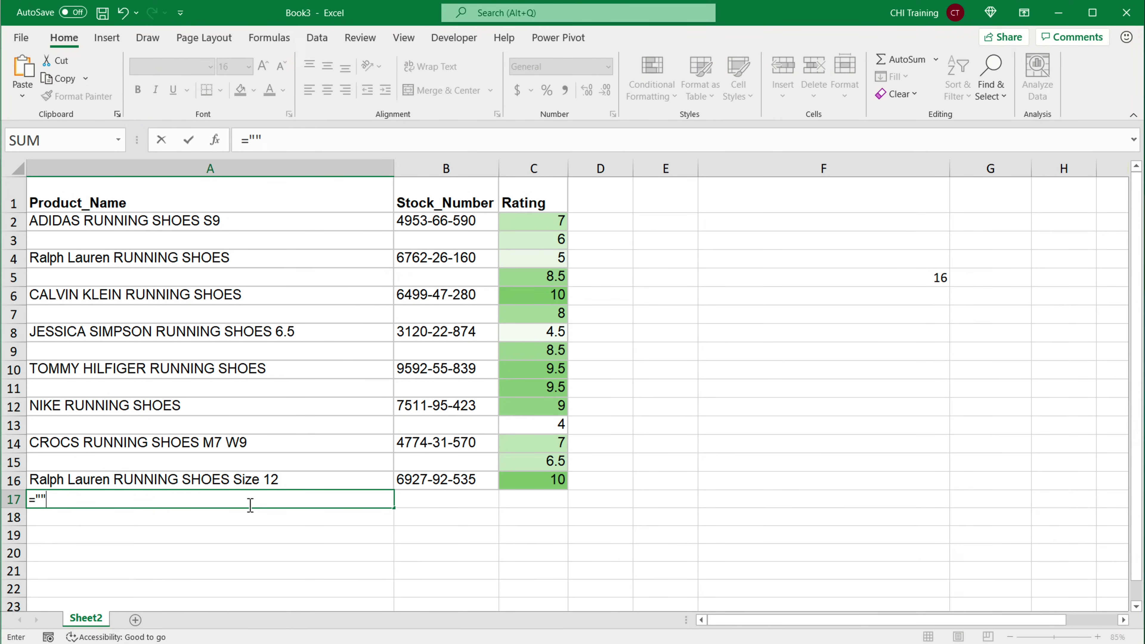
key("ctrl+Return")
type("=\"\"")
key("Return")
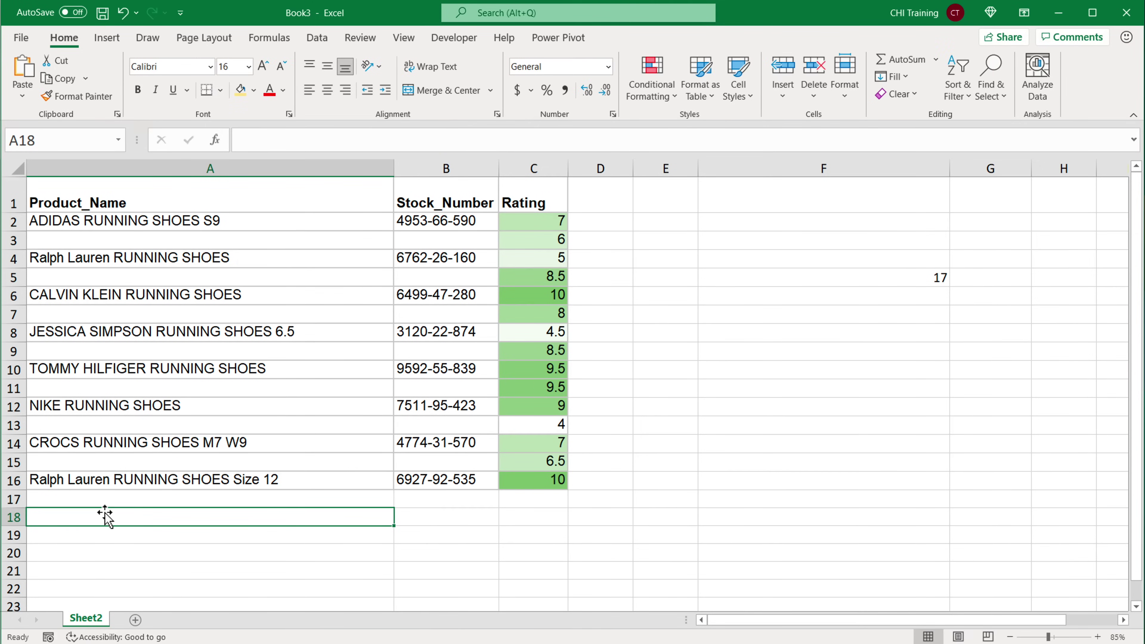
left_click(127, 503)
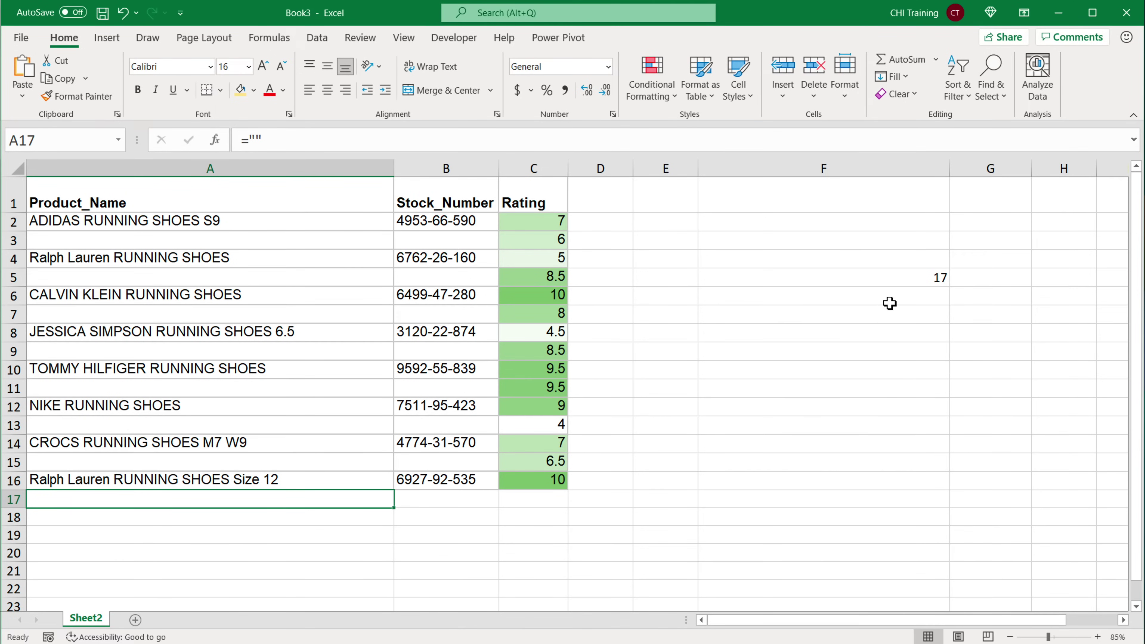
Step: Change the XMATCH lookup value in F5 to "*?*" and check the formula in A17
left_click(903, 284)
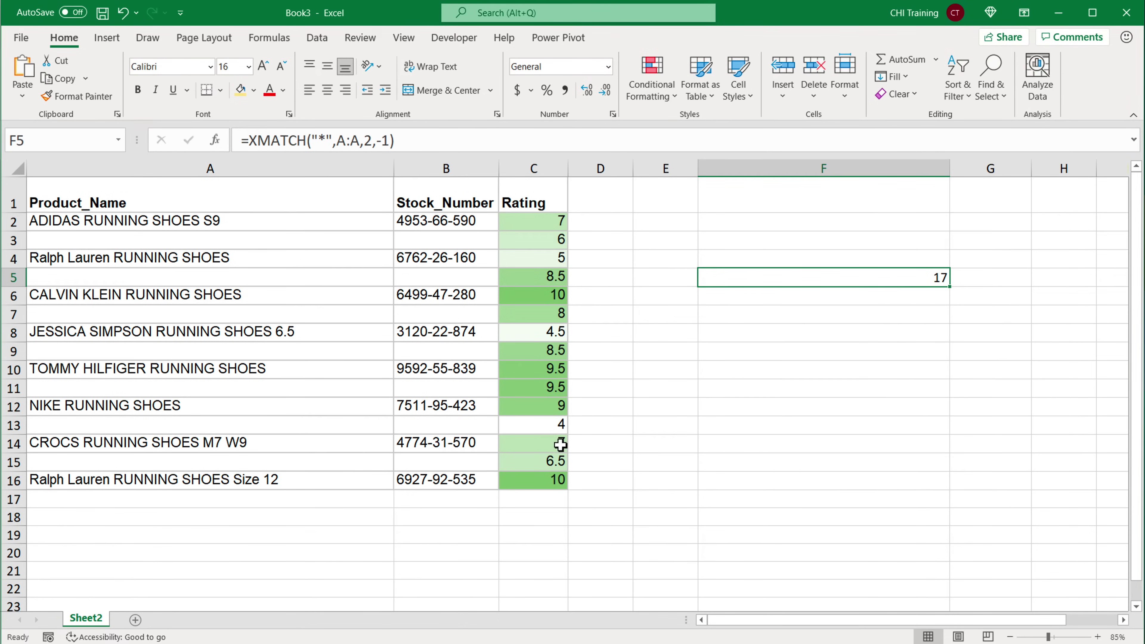
double_click(771, 277)
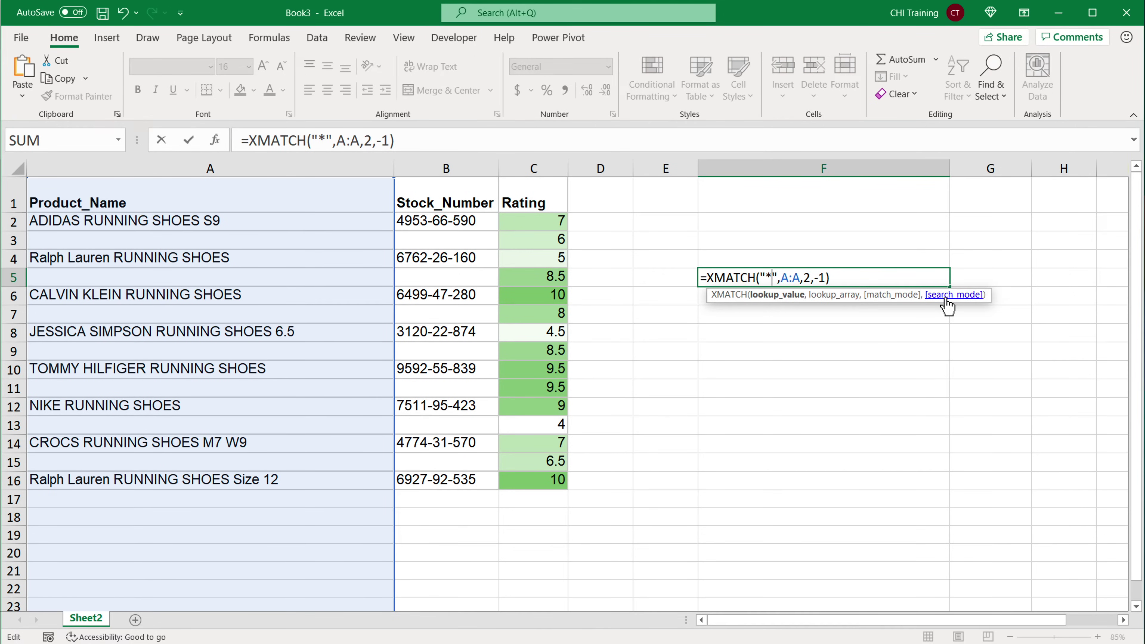
type("?")
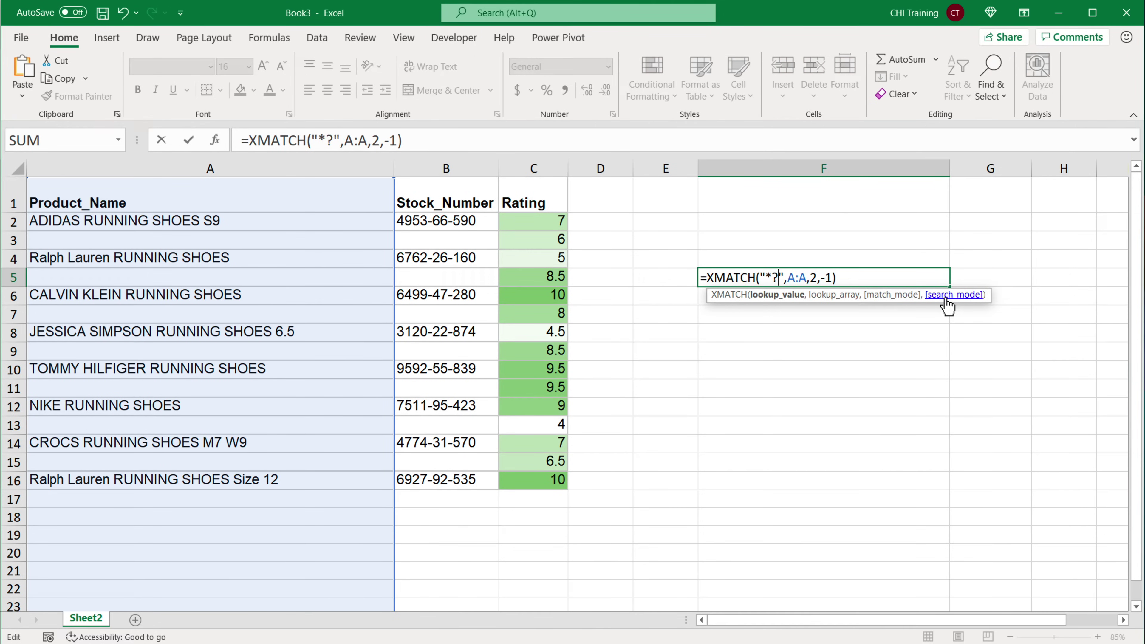
type("*")
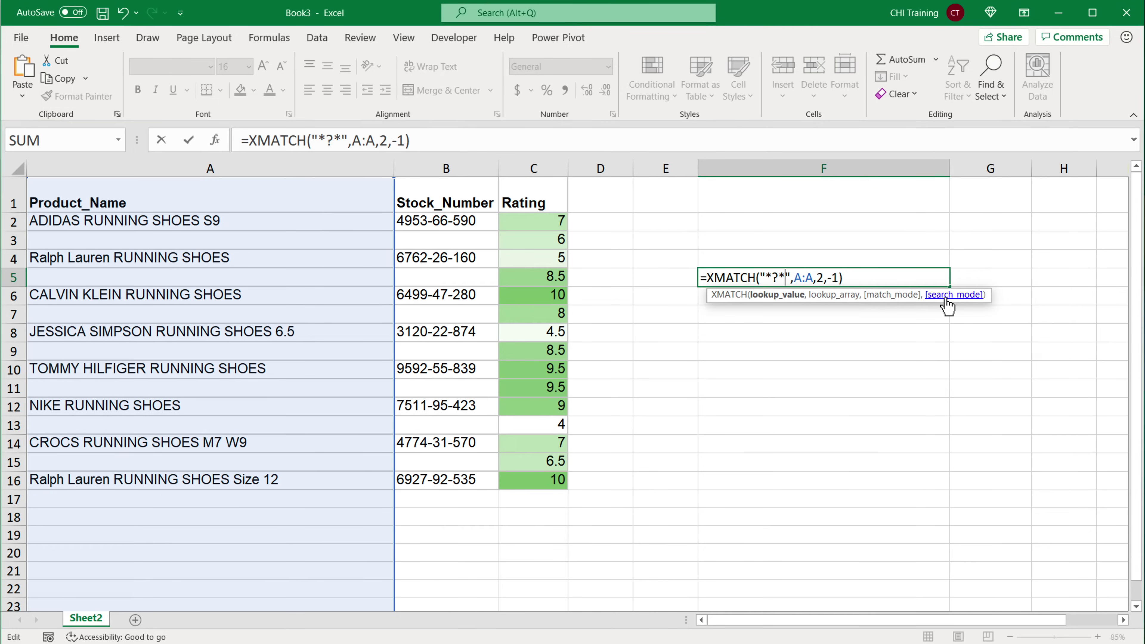
key("Return")
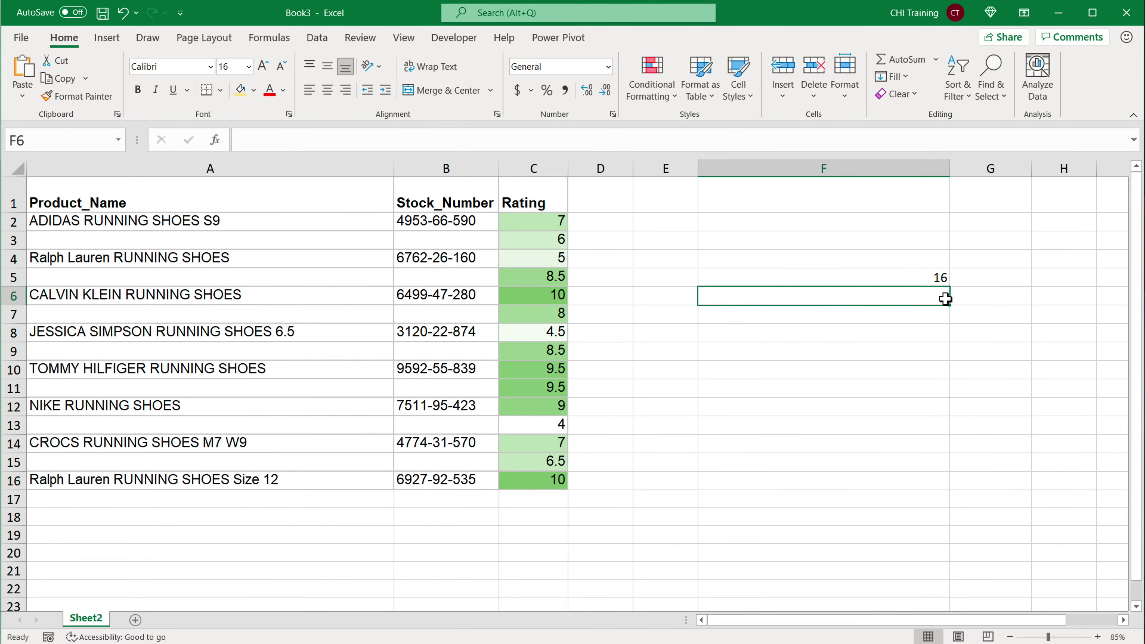
left_click(276, 507)
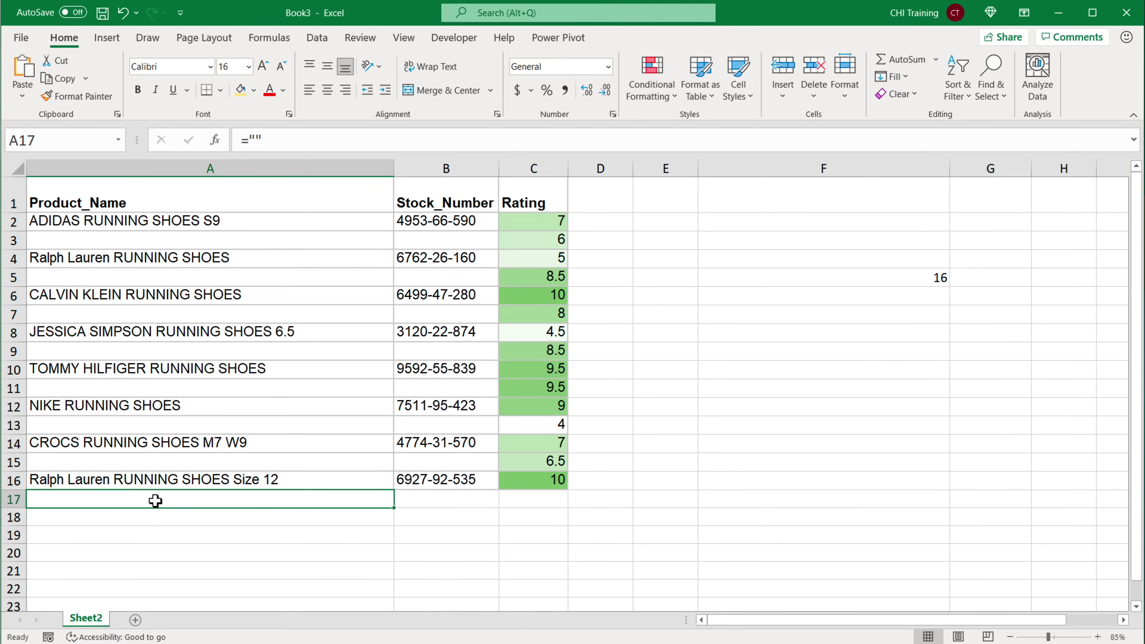
double_click(289, 501)
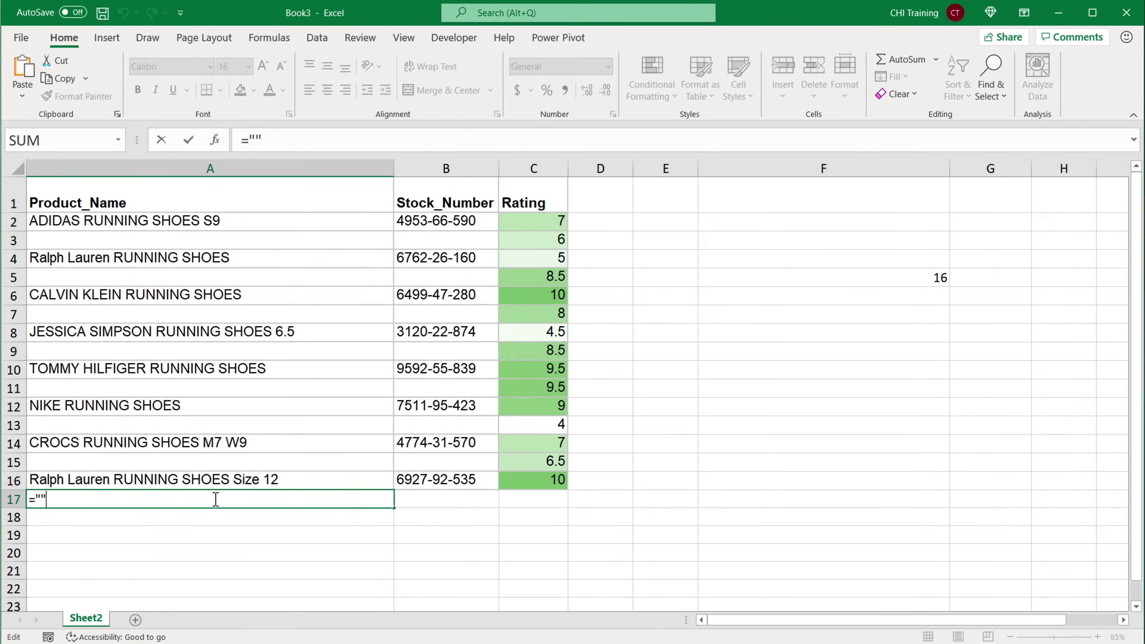
key("Return")
left_click(131, 504)
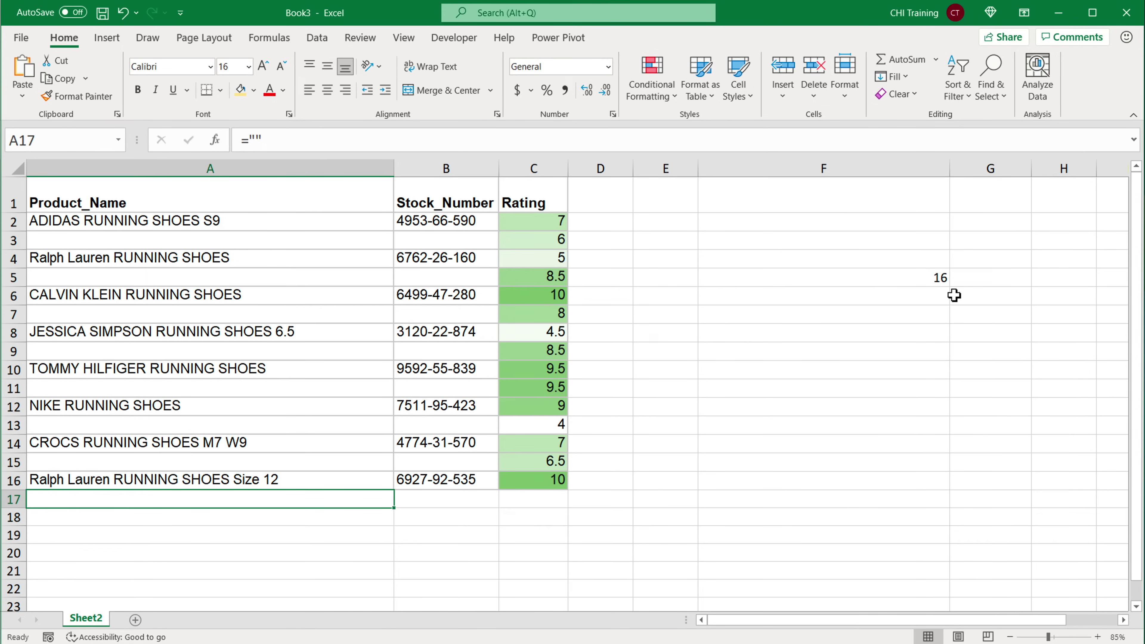
key("Up")
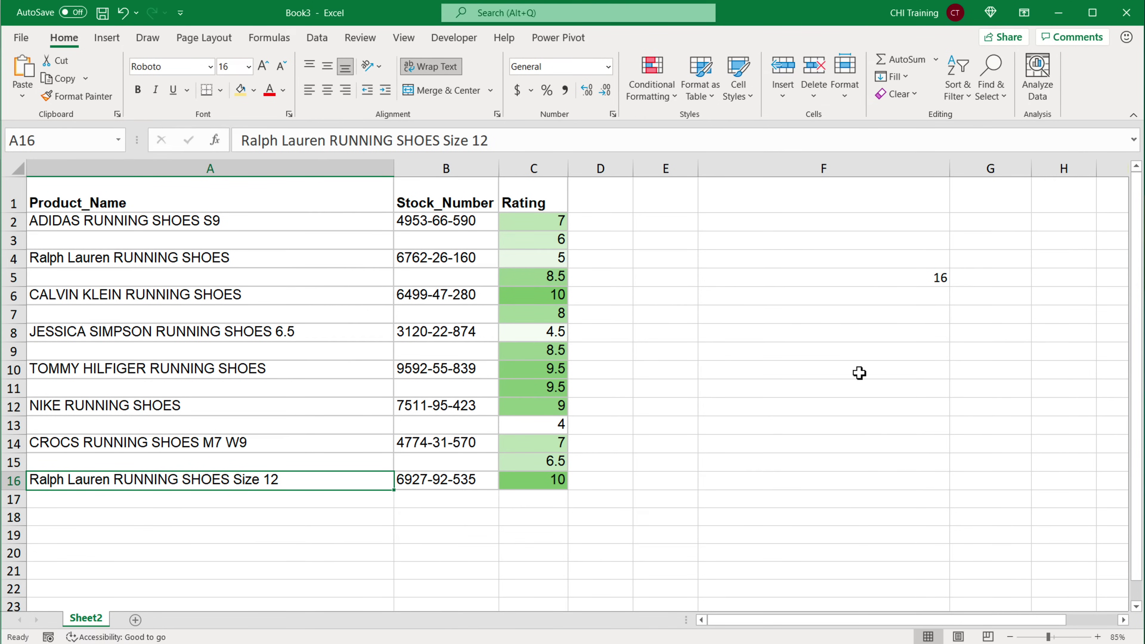
Step: Start an XLOOKUP formula in F8 with the wildcard lookup value "*?*"
left_click(799, 334)
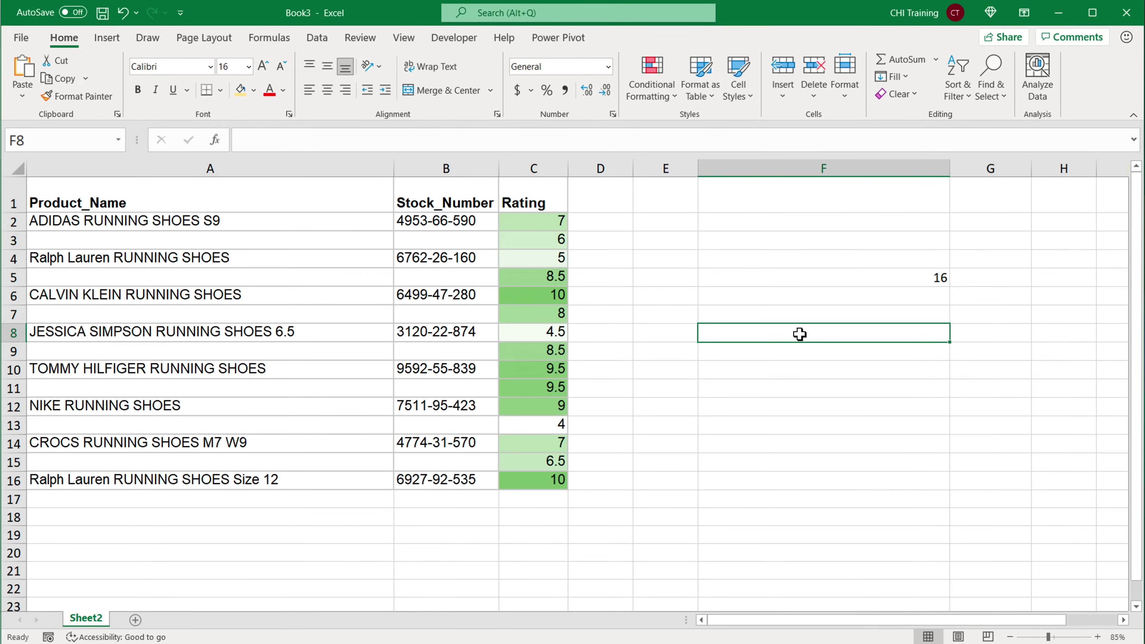
type("=XLOO")
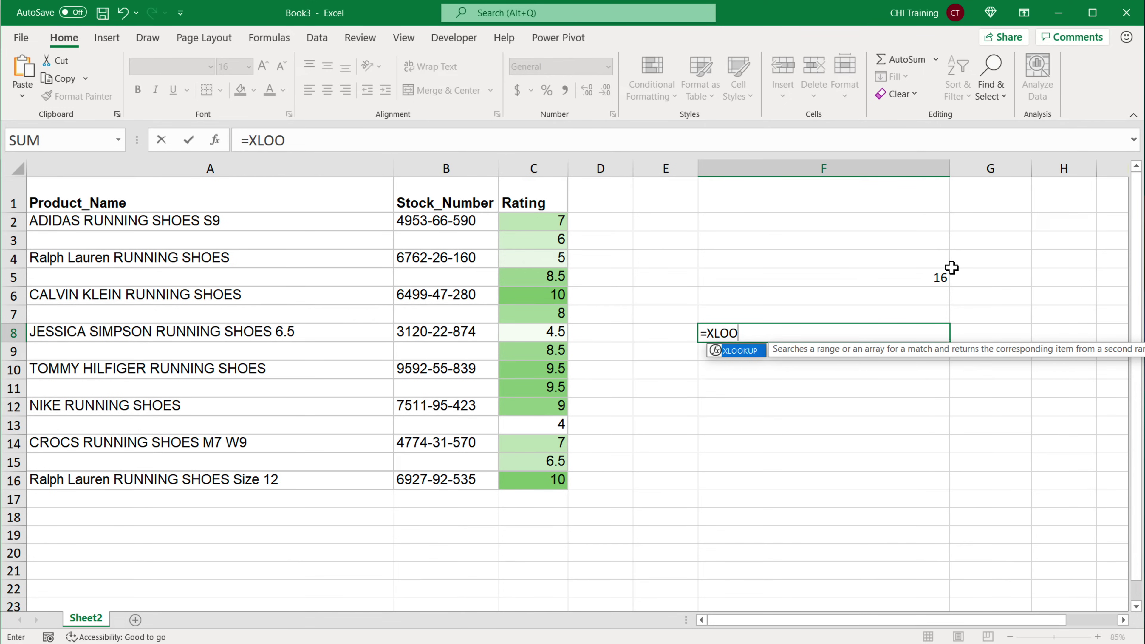
key("Tab")
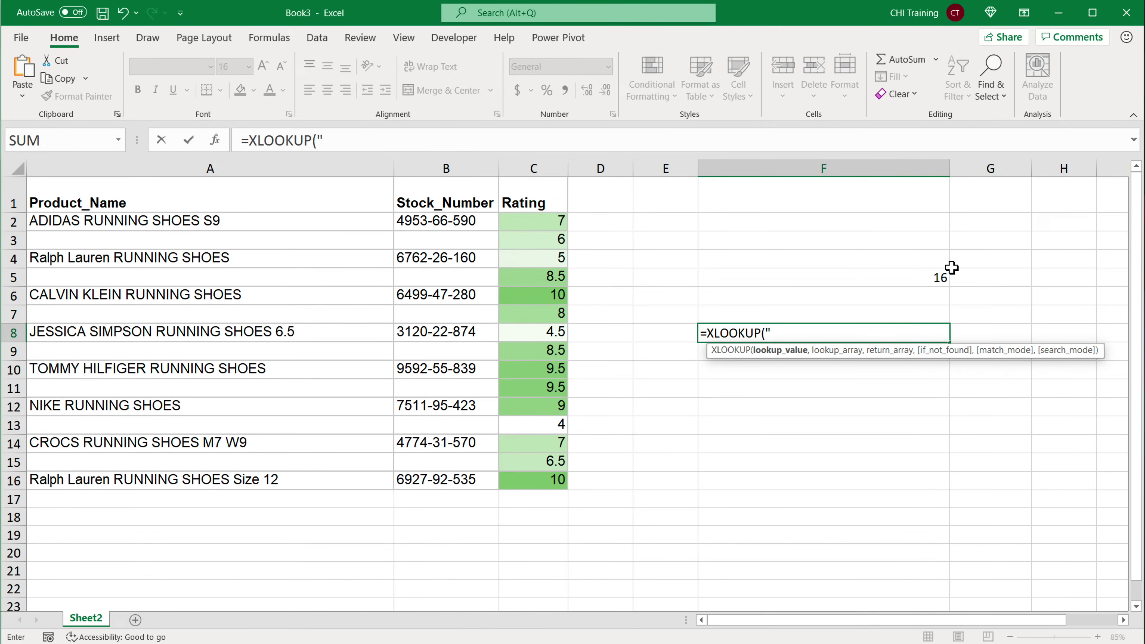
type("\"*?")
type("*\",")
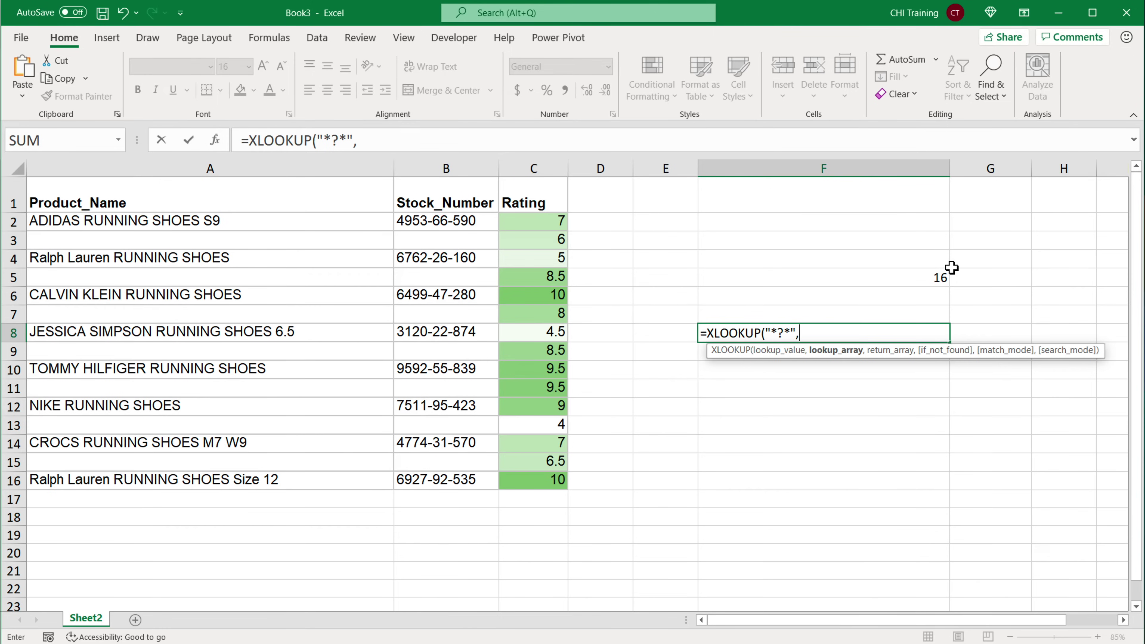
Step: Use the whole of column A (A:A) as both the lookup array and the return array of the XLOOKUP
left_click(229, 175)
type(",")
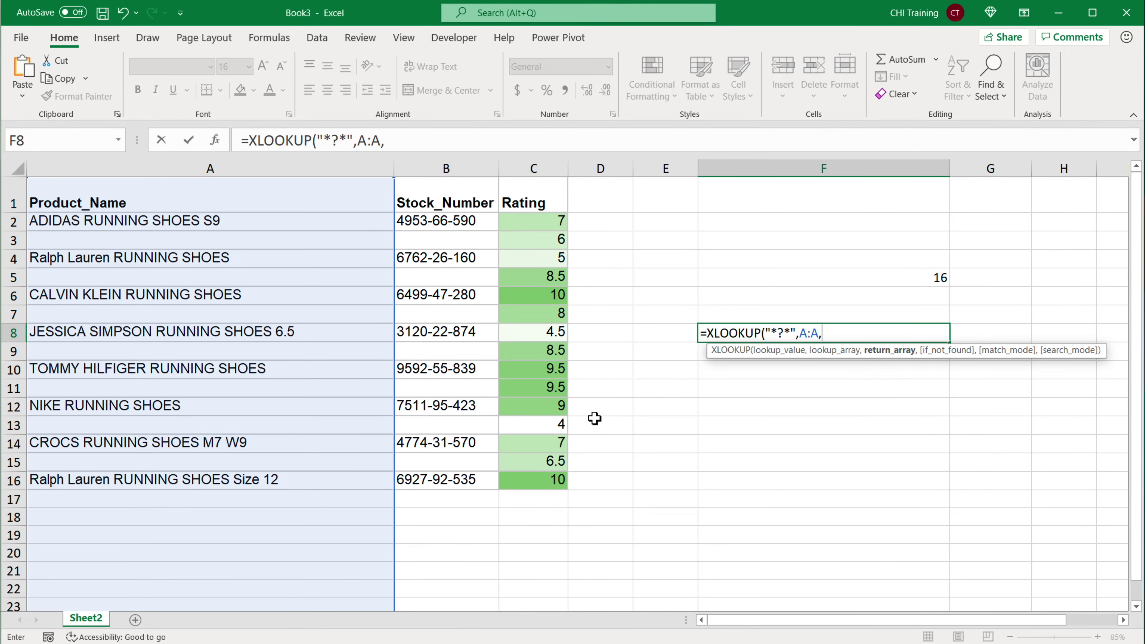
left_click(263, 171)
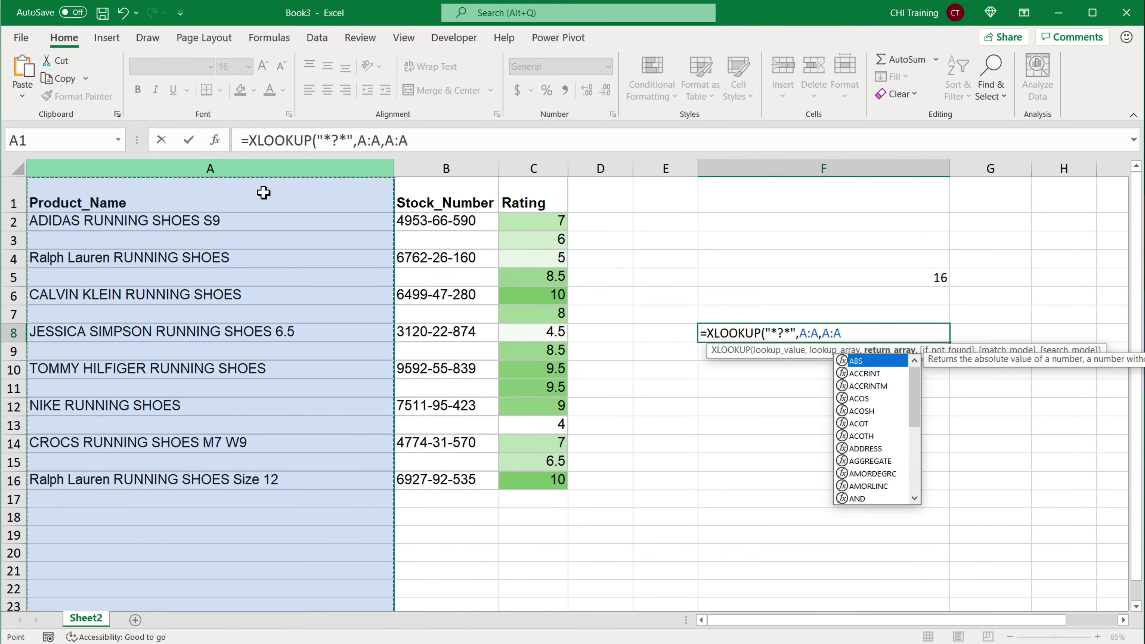
type(",")
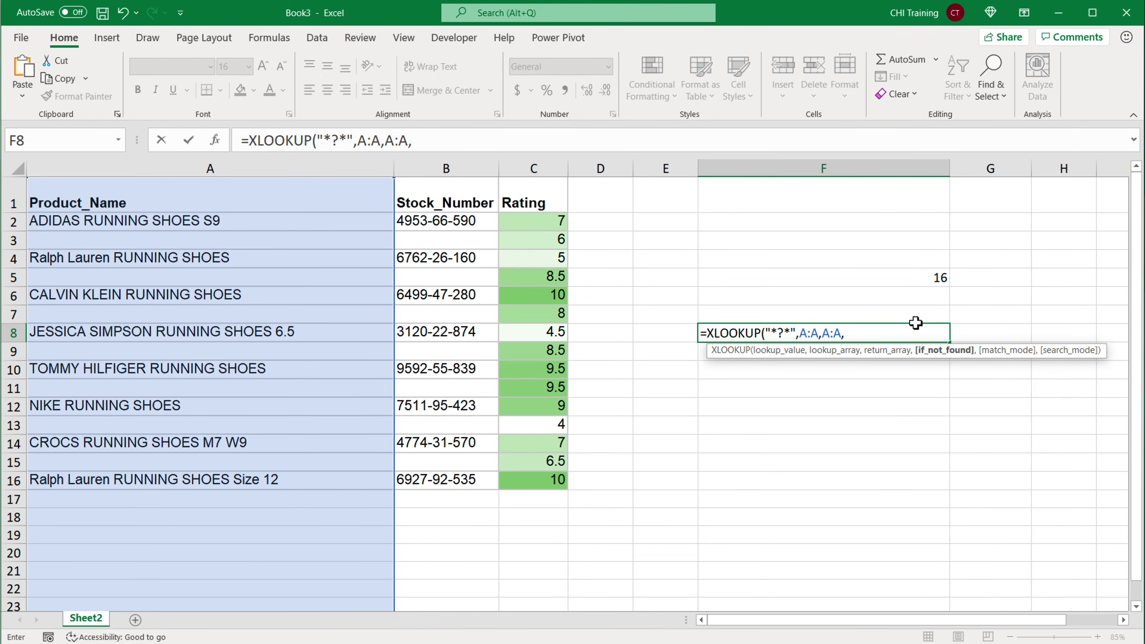
Step: Complete the XLOOKUP with "" for if-not-found, match mode 2 (wildcard character match) and search mode -1 (search last-to-first)
type("\"\",")
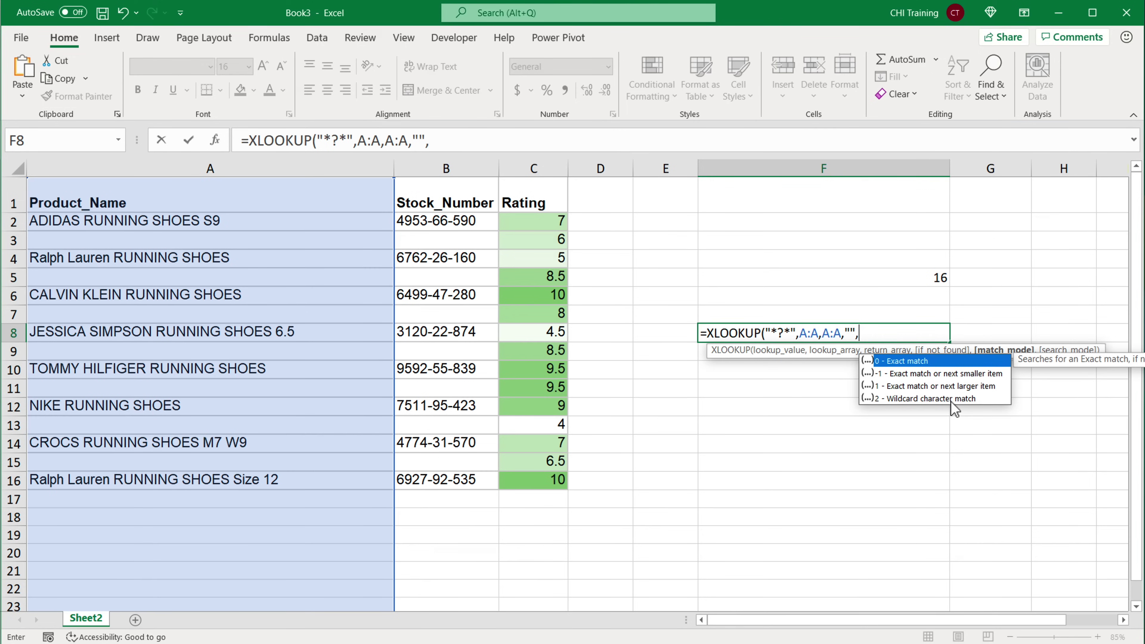
double_click(926, 398)
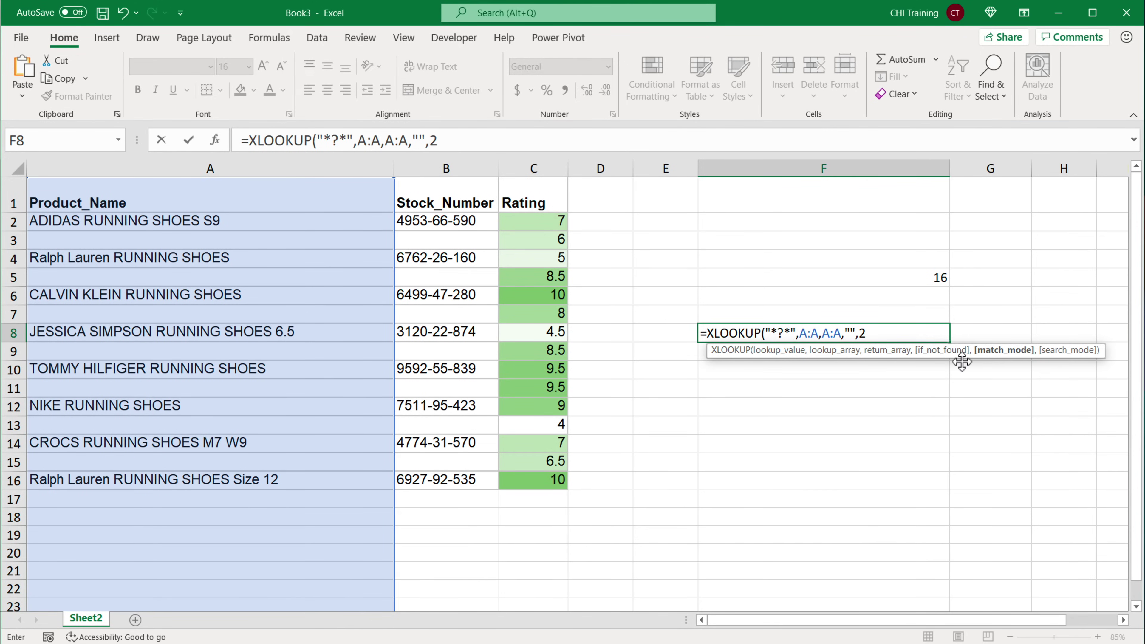
type(",")
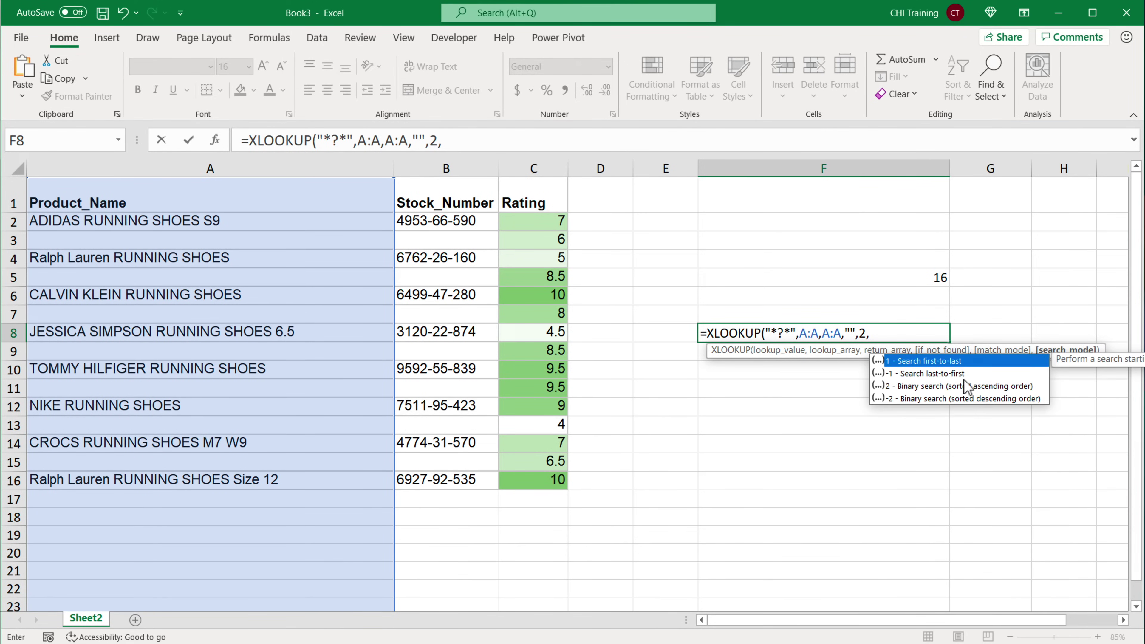
left_click(930, 378)
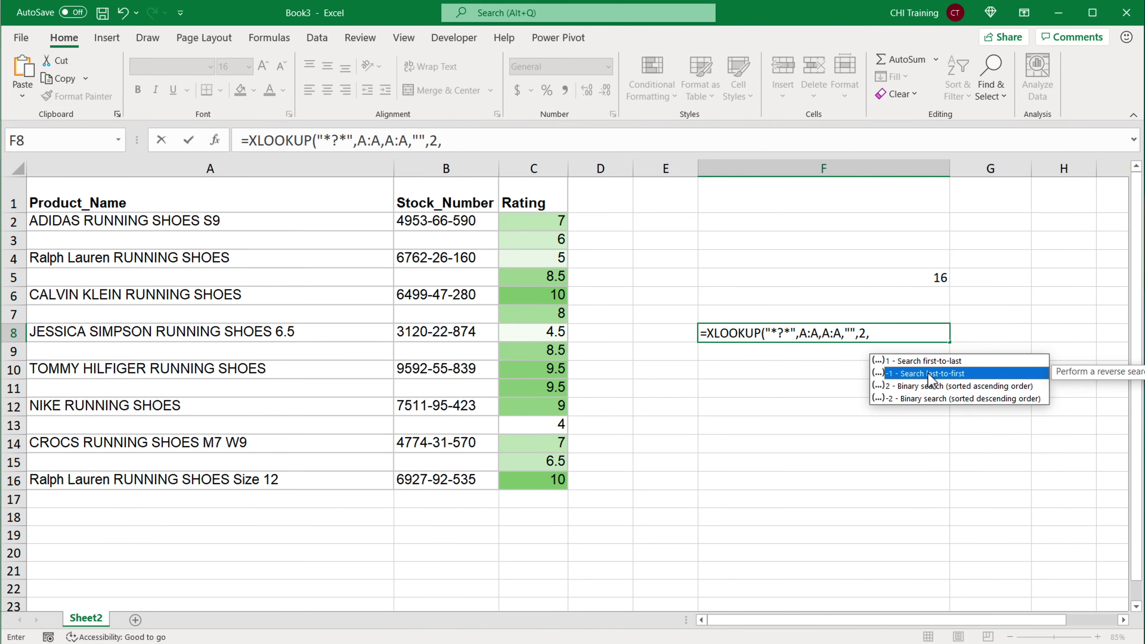
double_click(931, 378)
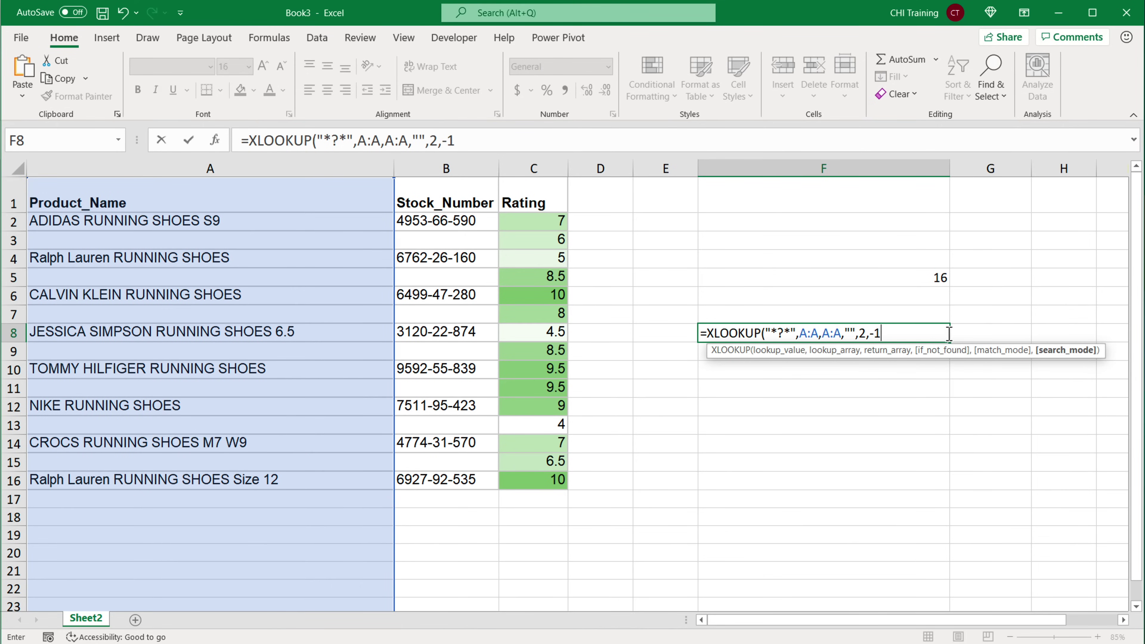
type(")")
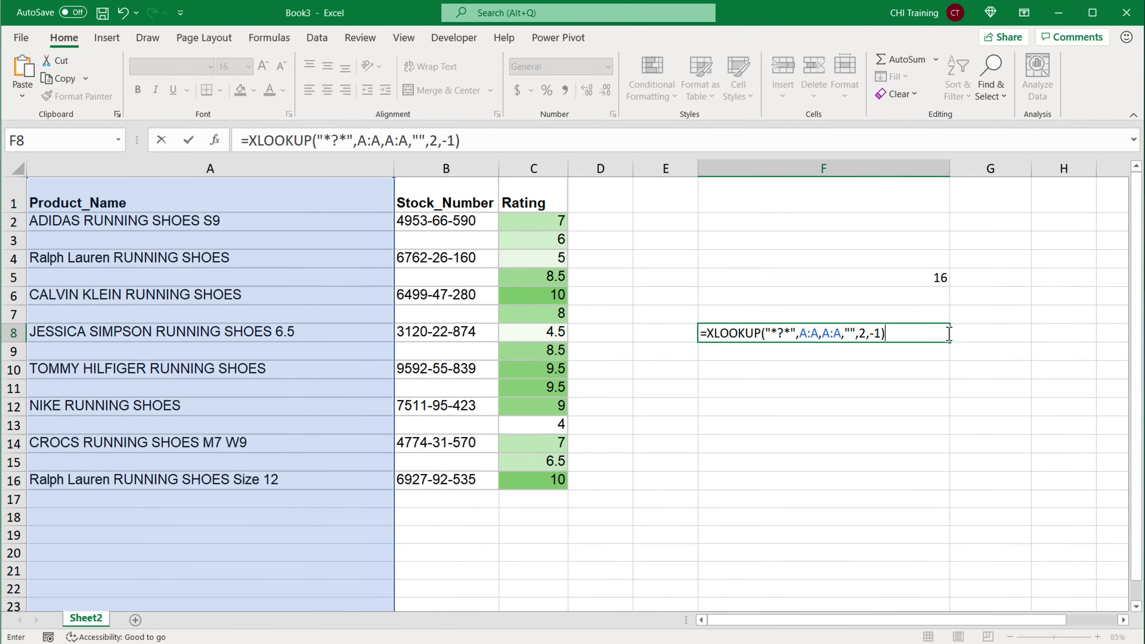
key("Return")
left_click(847, 336)
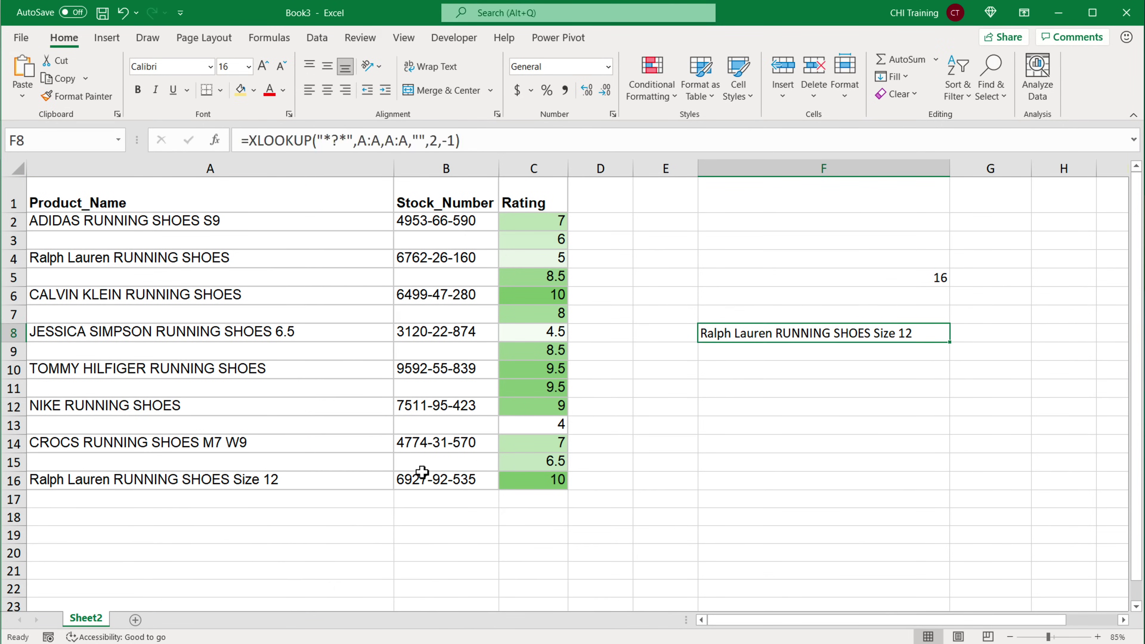
Step: Test the formulas by clearing the product name in A16, compare the result with A14, and undo the deletion
left_click(234, 479)
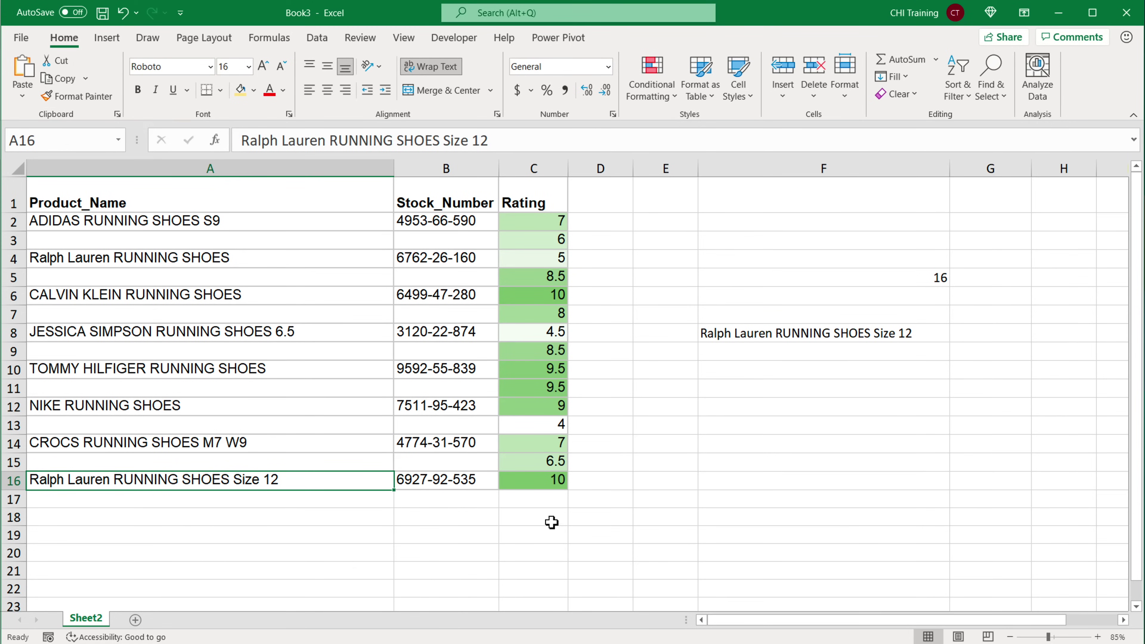
key("BackSpace")
key("Return")
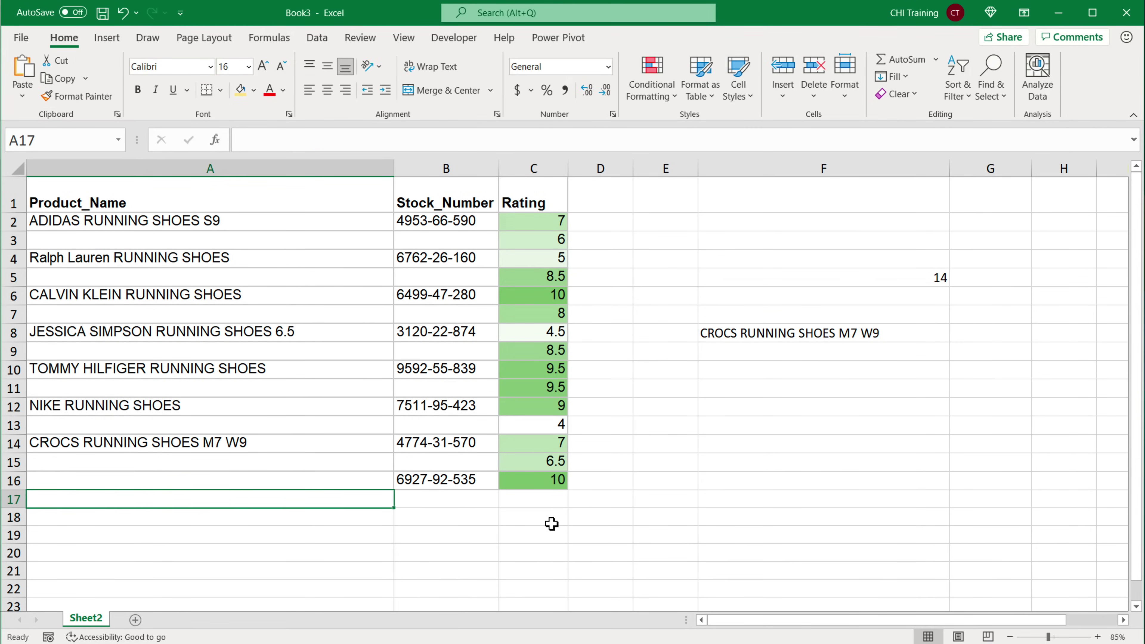
left_click(184, 445)
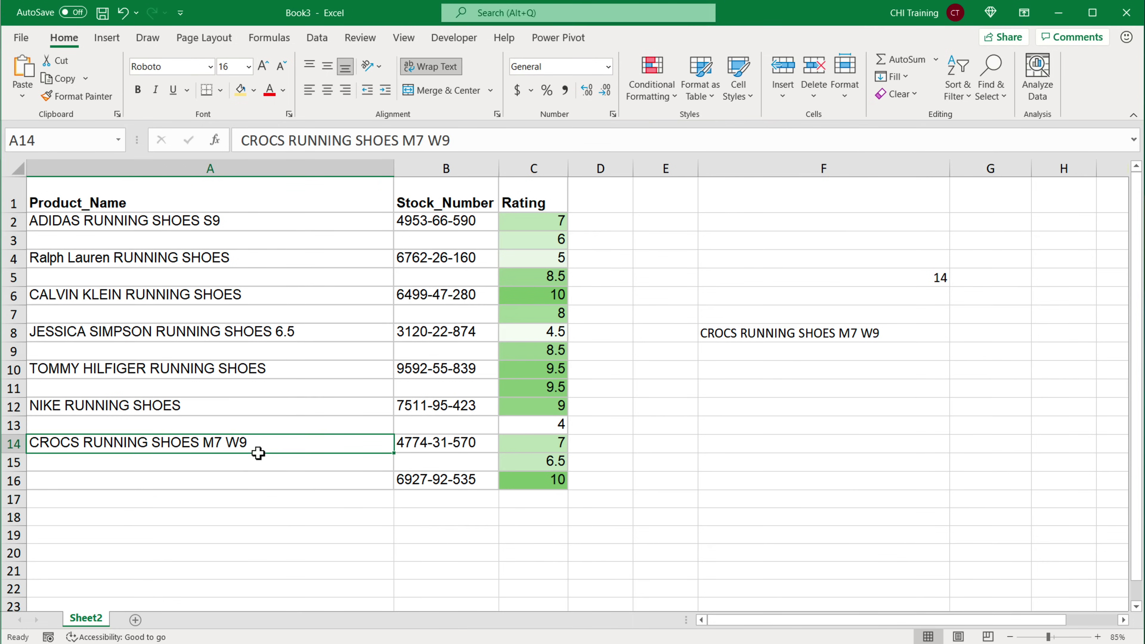
left_click(794, 334)
key("ctrl+z")
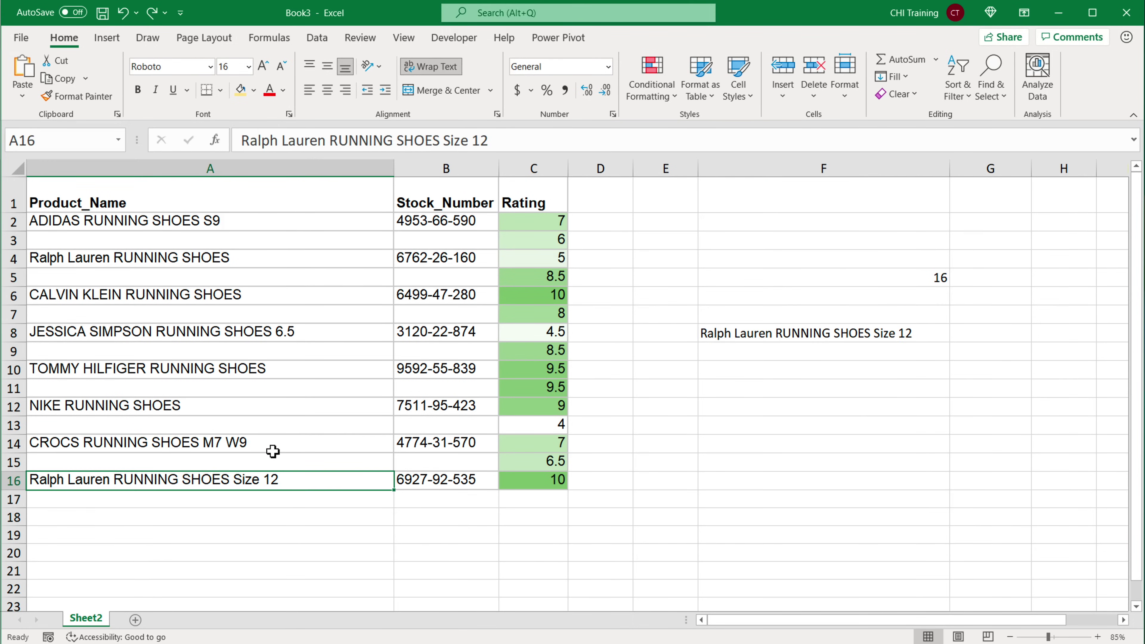
Step: Enter the test text hello in A19, below the product list
left_click(238, 528)
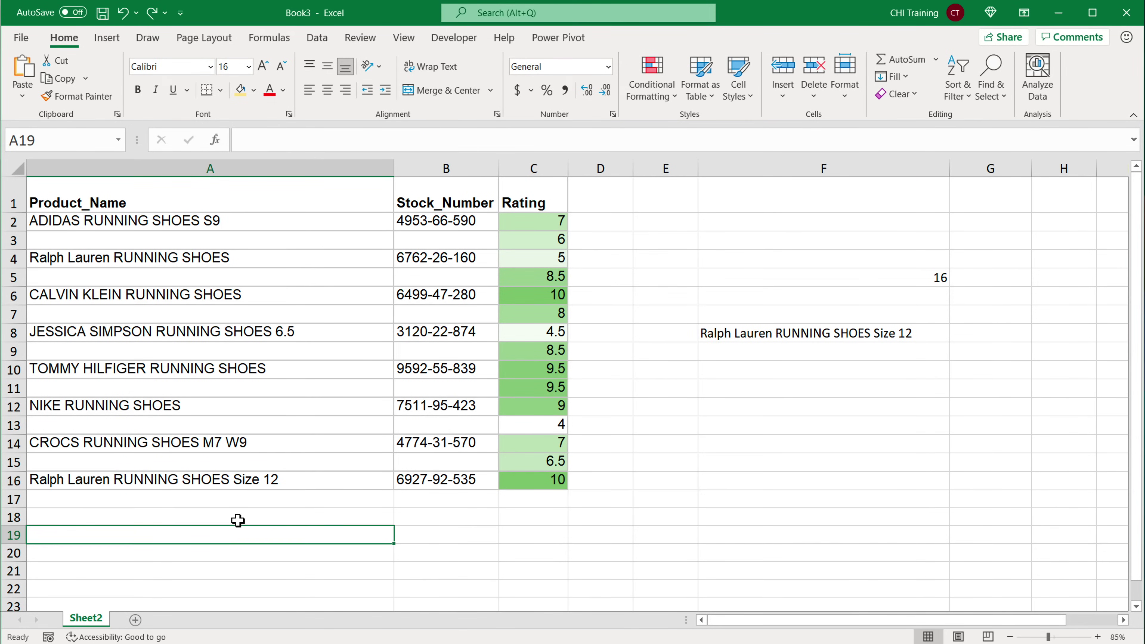
type("hello")
key("Return")
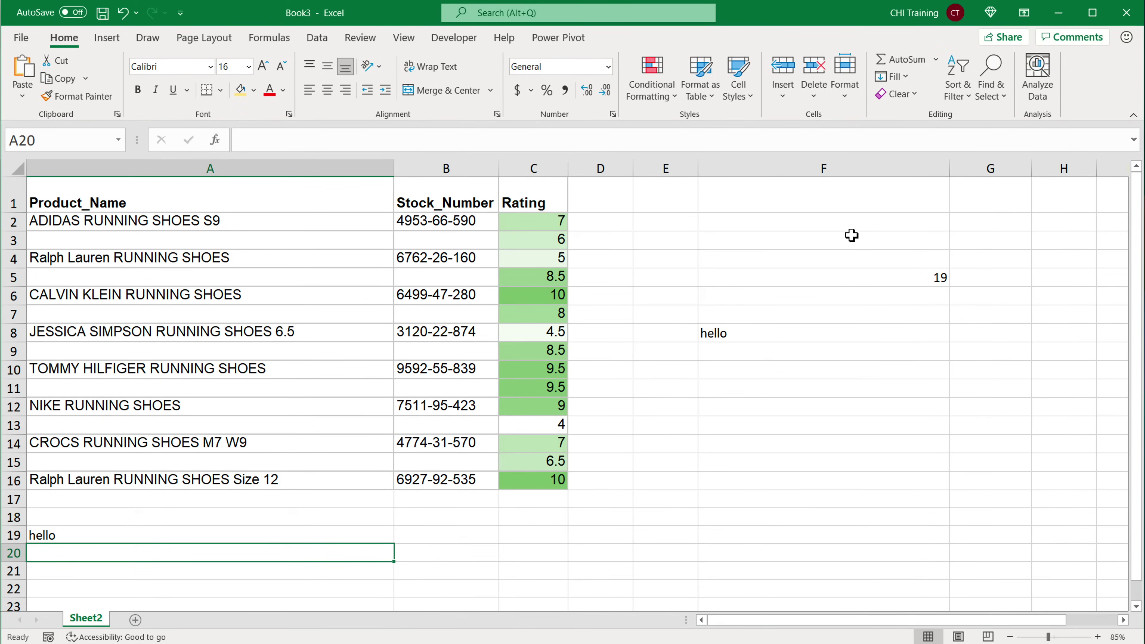
Step: Examine the XMATCH result in F5 and the XLOOKUP formula in F8 against row 19
left_click(834, 276)
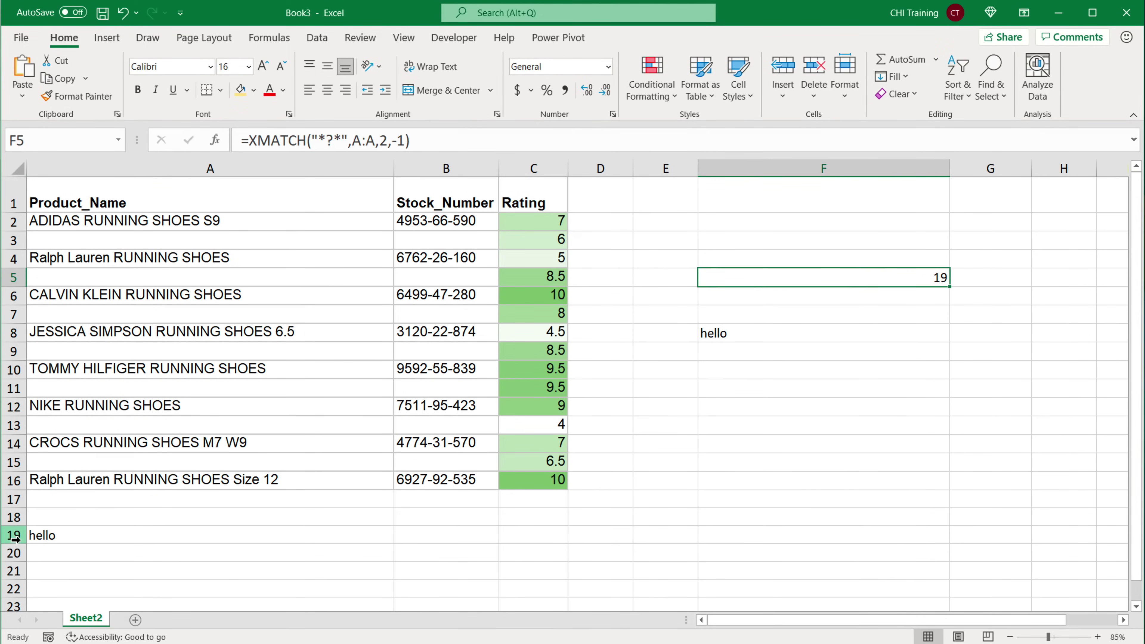
left_click(13, 535)
left_click(808, 283)
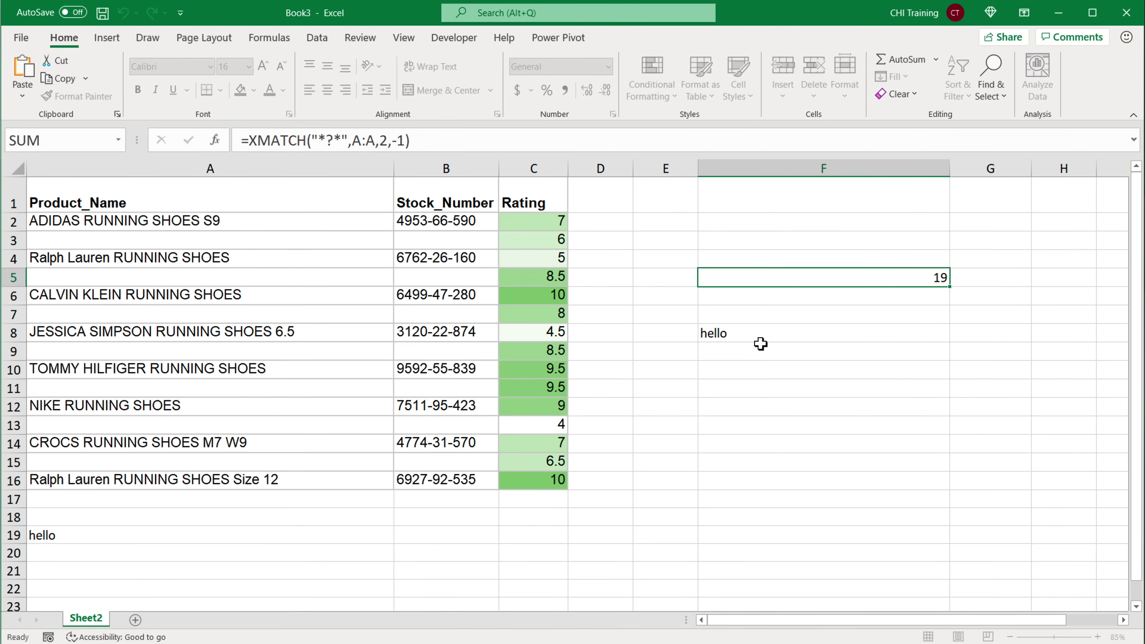
left_click(740, 336)
double_click(742, 335)
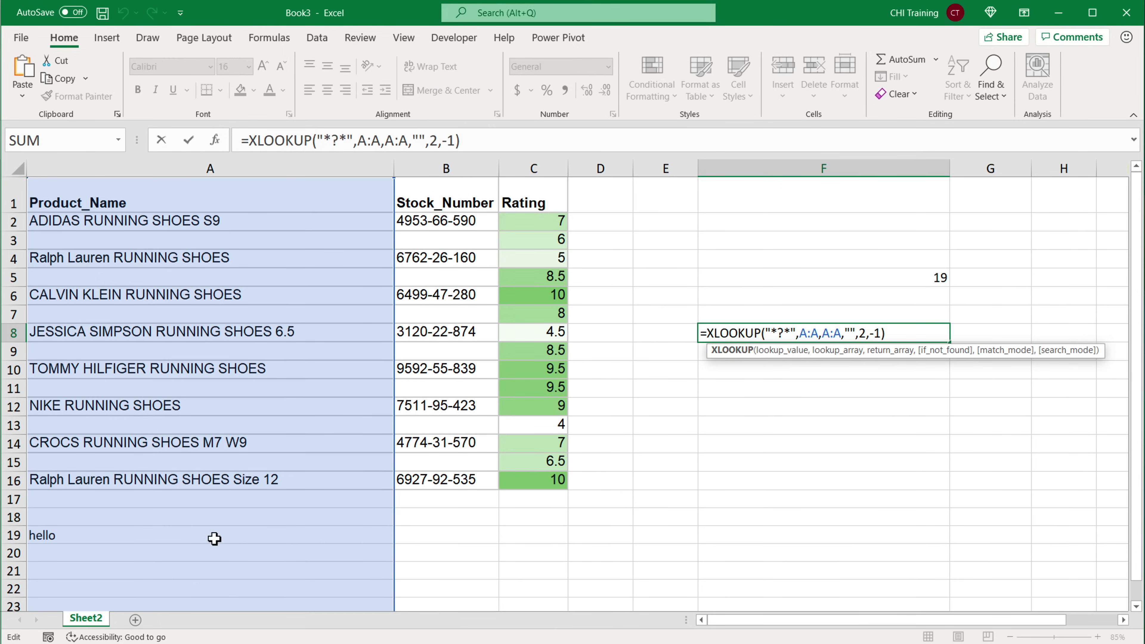
left_click(824, 277)
left_click(830, 408)
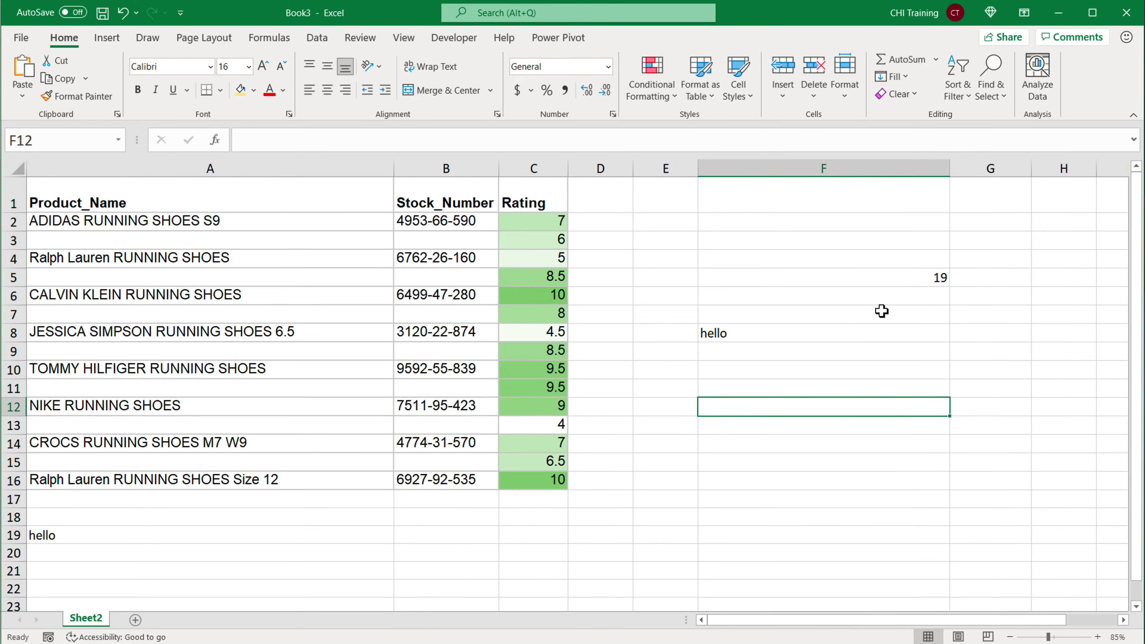
Step: Enter the number 343 in A21 and check how the formulas in F5 and F8 respond
left_click(121, 574)
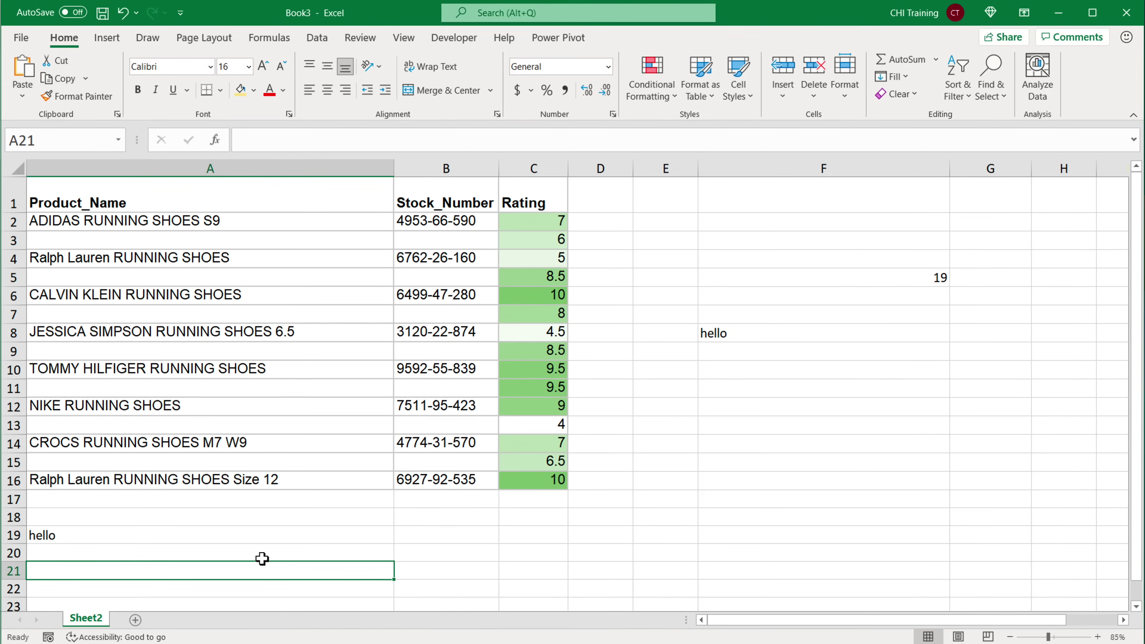
type("343")
key("Return")
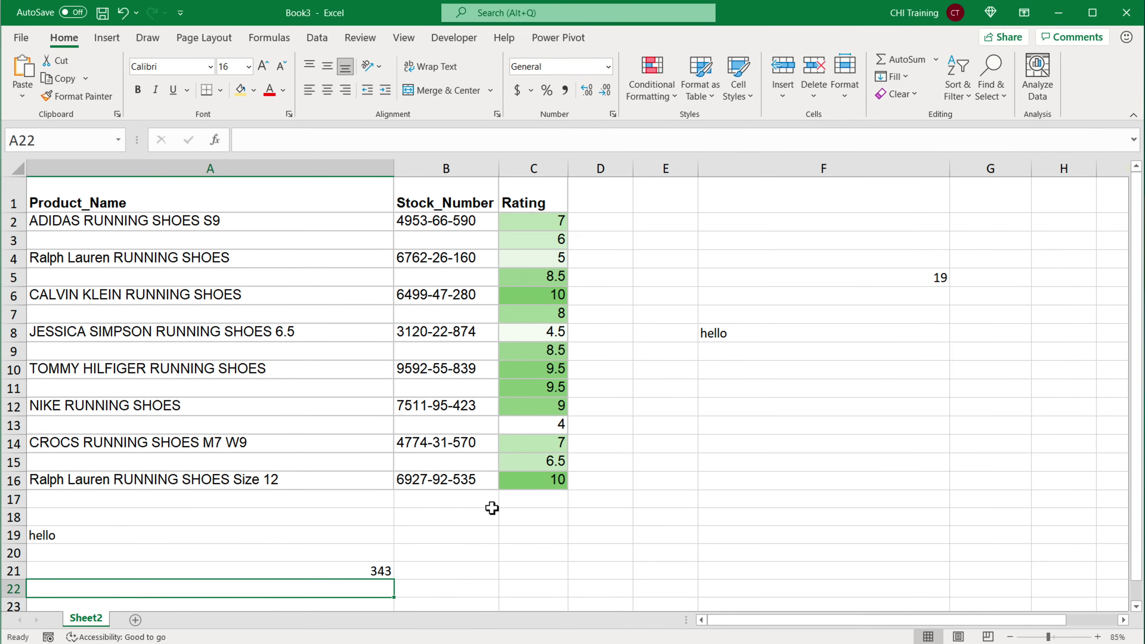
left_click(728, 338)
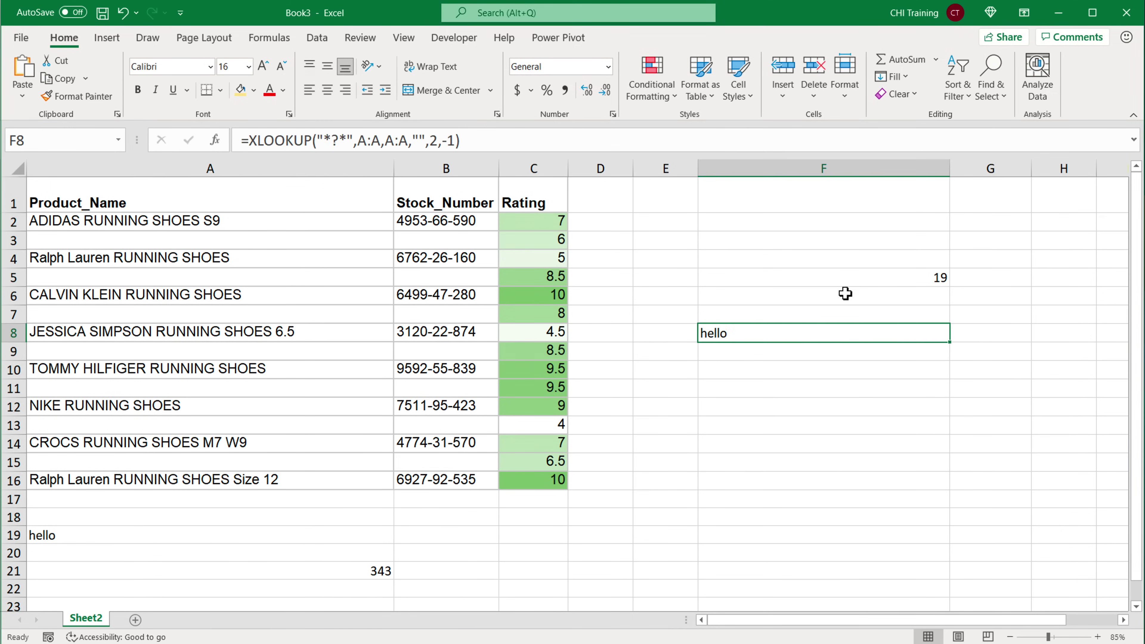
left_click(918, 277)
left_click(765, 339)
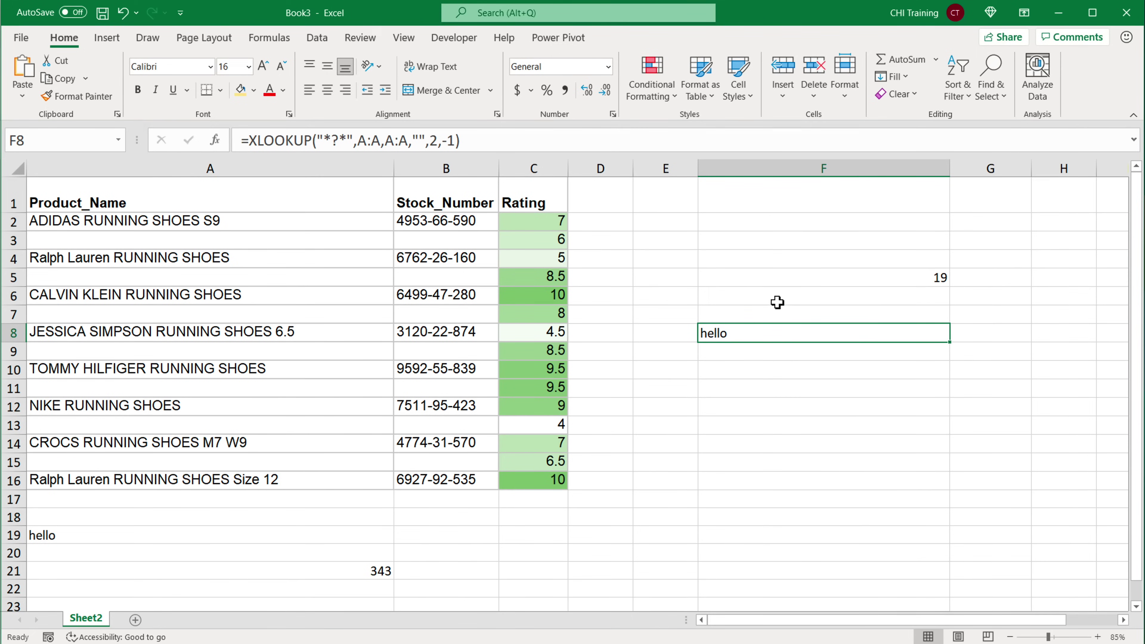
left_click(797, 284)
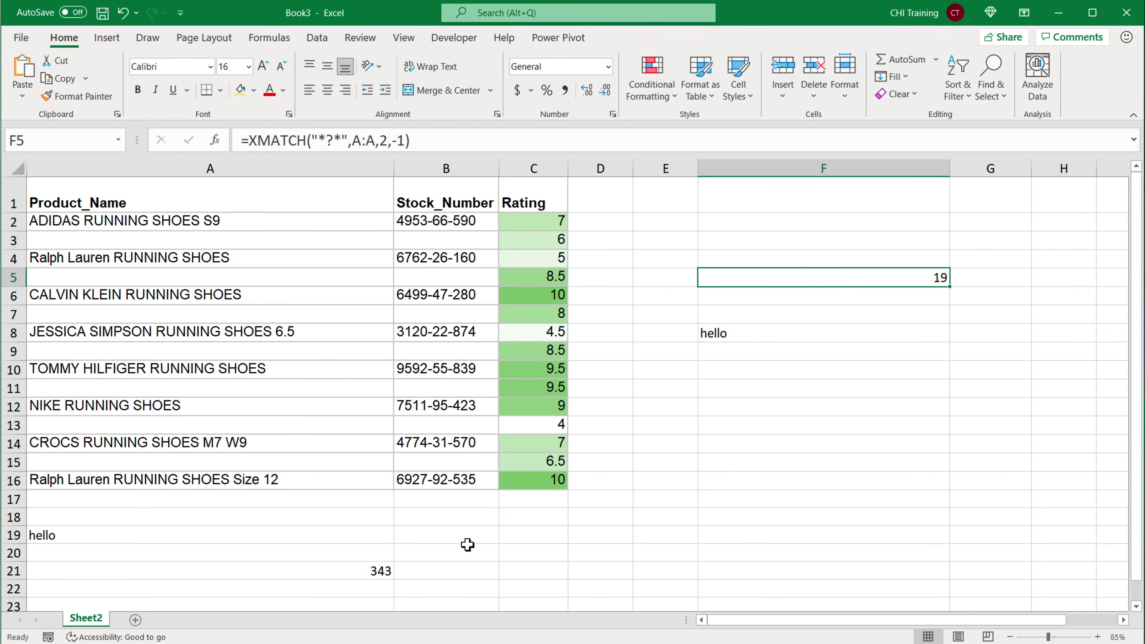
Step: Wrap the lookup array of the XMATCH formula in F5 in VALUETOTEXT, giving =XMATCH("*?*",VALUETOTEXT(A:A),2,-1)
double_click(755, 283)
double_click(770, 280)
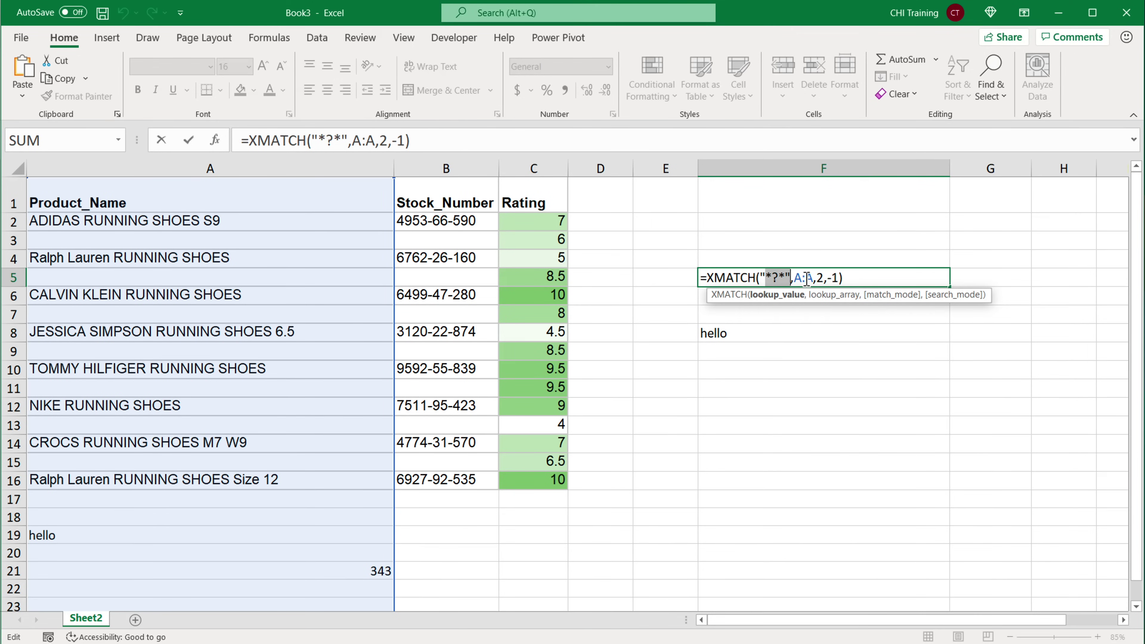
double_click(799, 279)
key("Left")
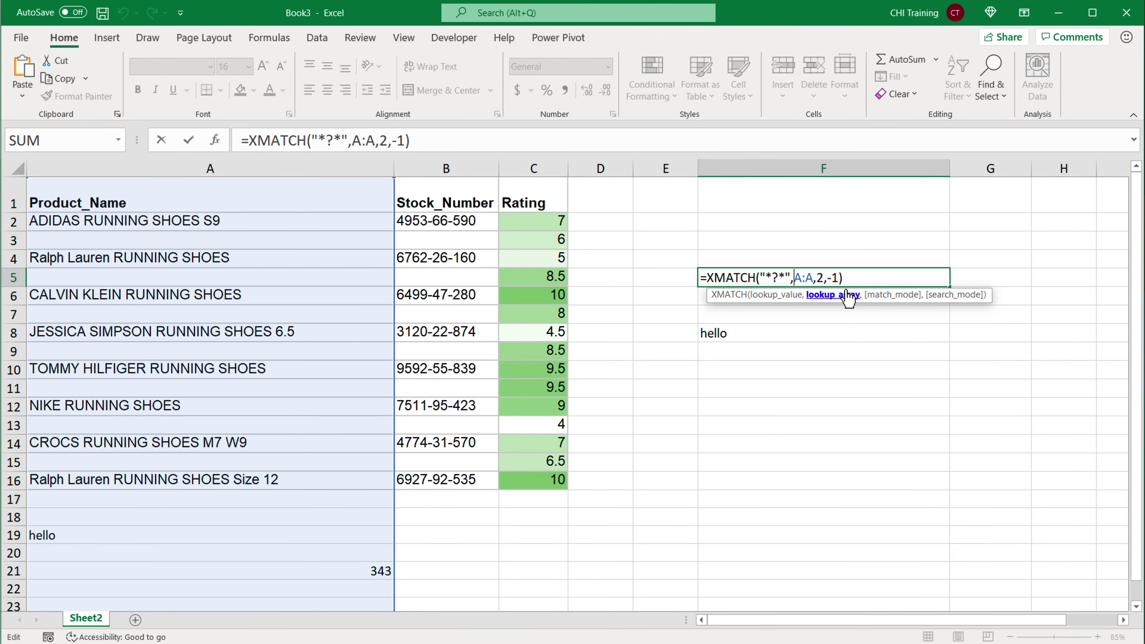
type("VAL")
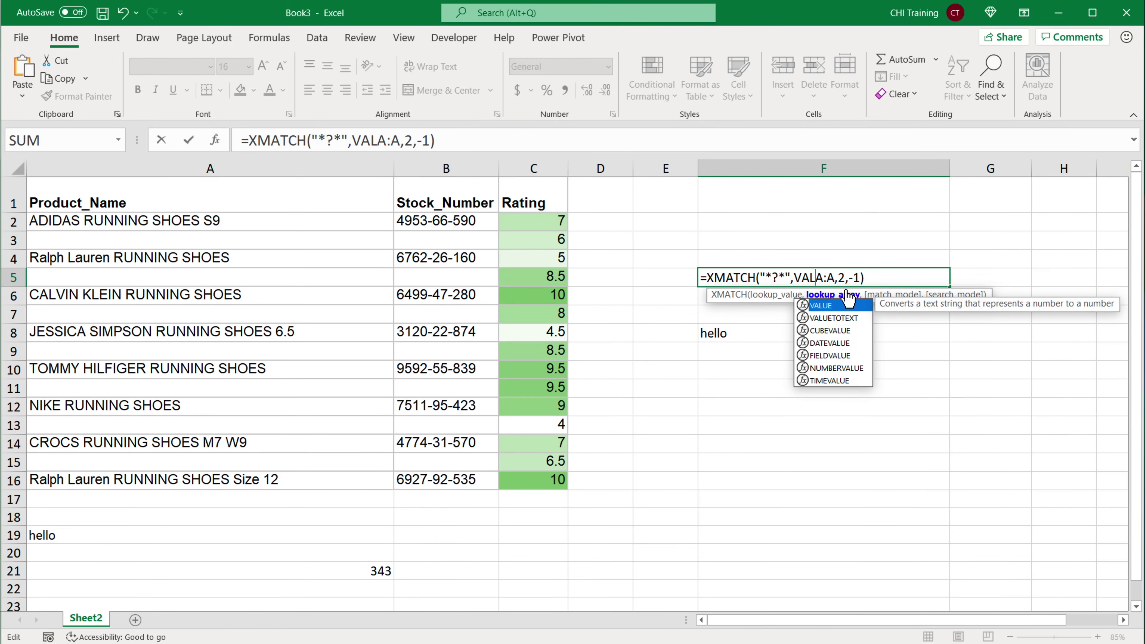
key("Down")
key("Tab")
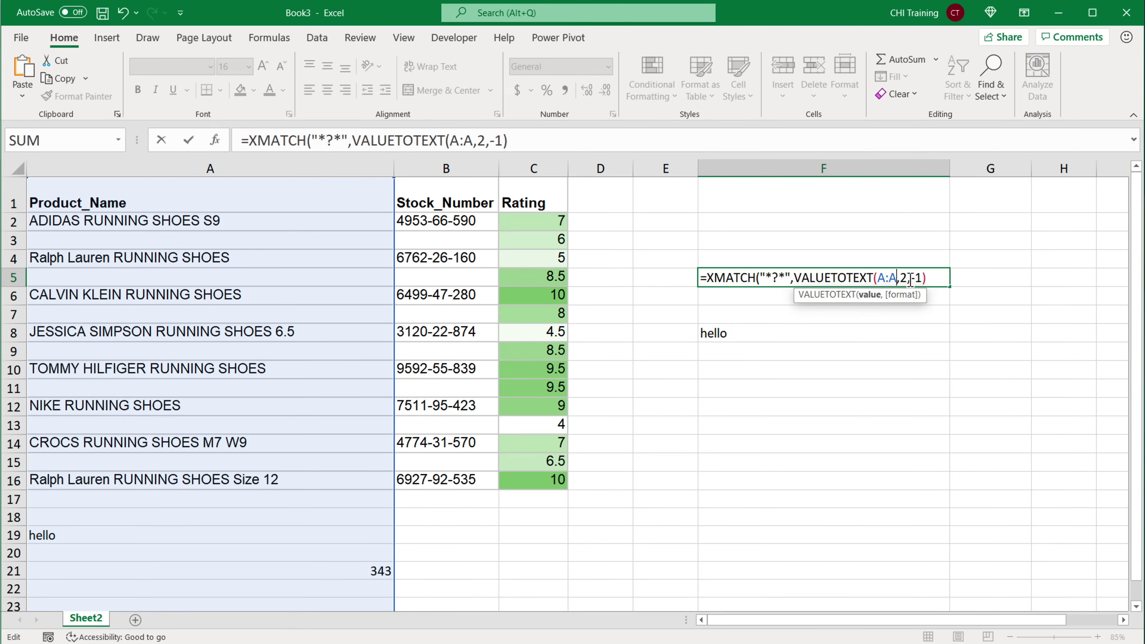
type(")")
left_click(932, 277)
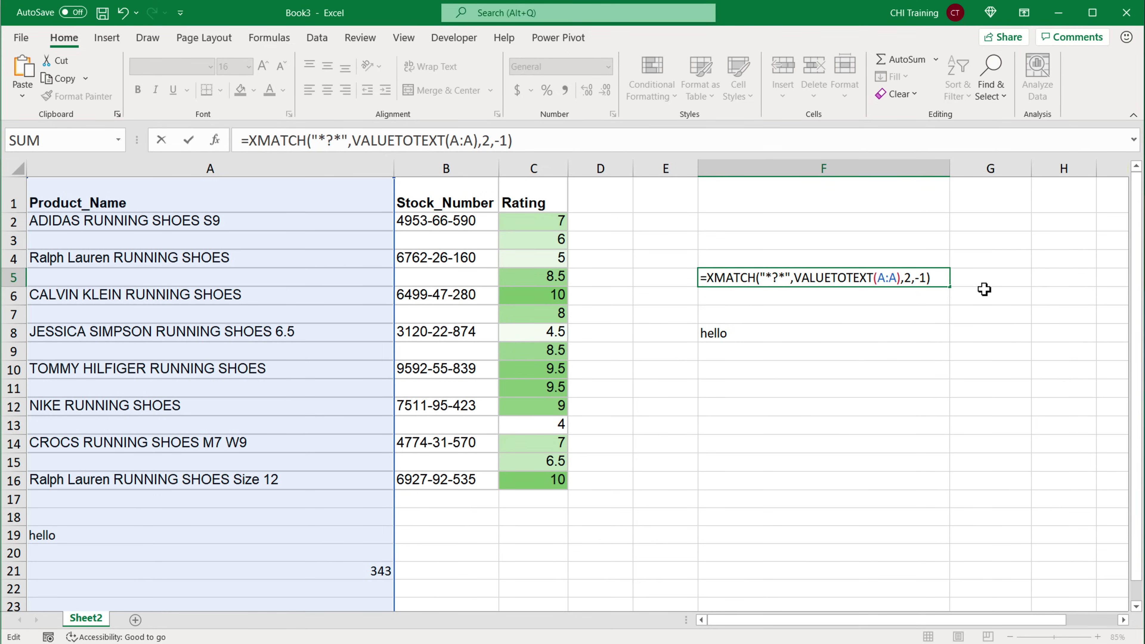
key("Return")
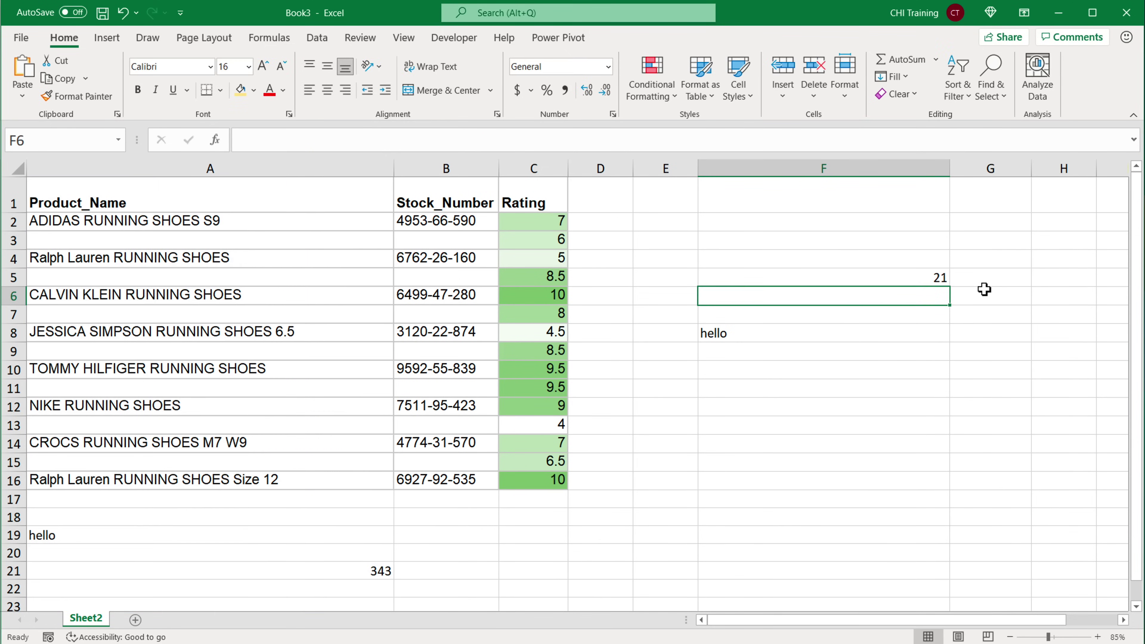
Step: Wrap the lookup array of the XLOOKUP formula in F8 in VALUETOTEXT, giving =XLOOKUP("*?*",VALUETOTEXT(A:A),A:A,"",2,-1)
left_click(908, 278)
left_click(13, 570)
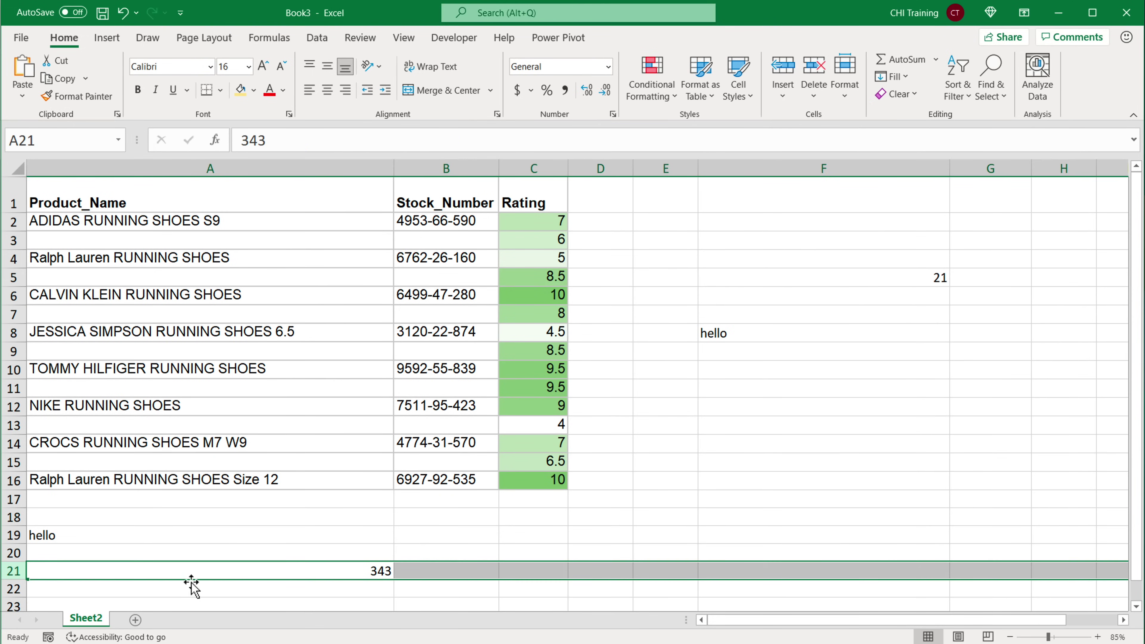
double_click(751, 334)
left_click_drag(800, 334, 812, 334)
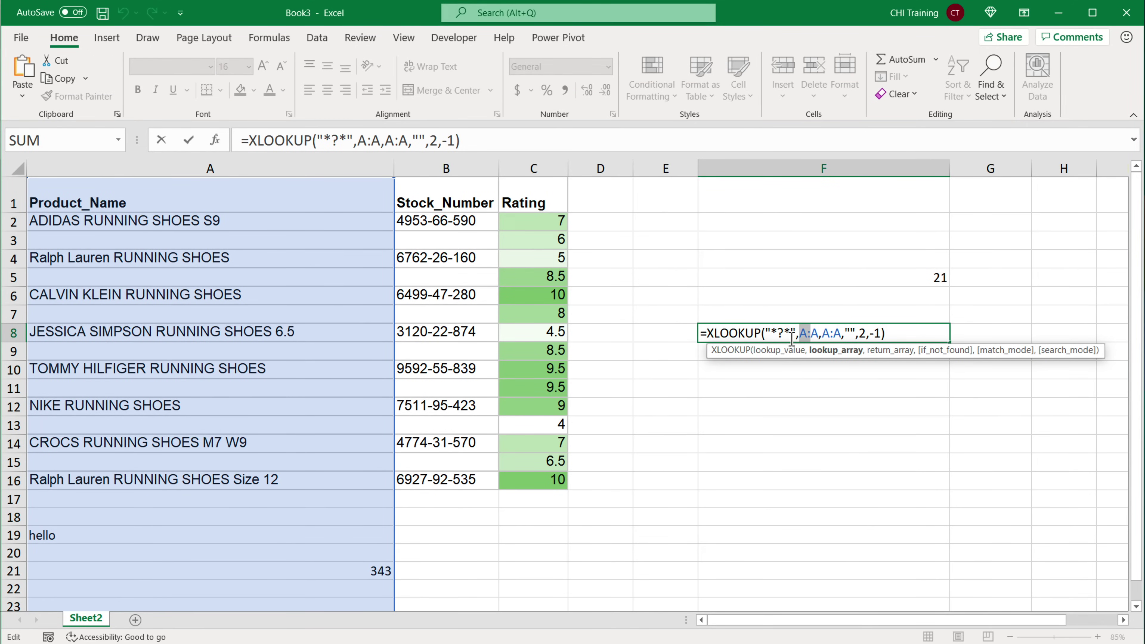
left_click(804, 334)
type("VAL")
key("Down")
key("Tab")
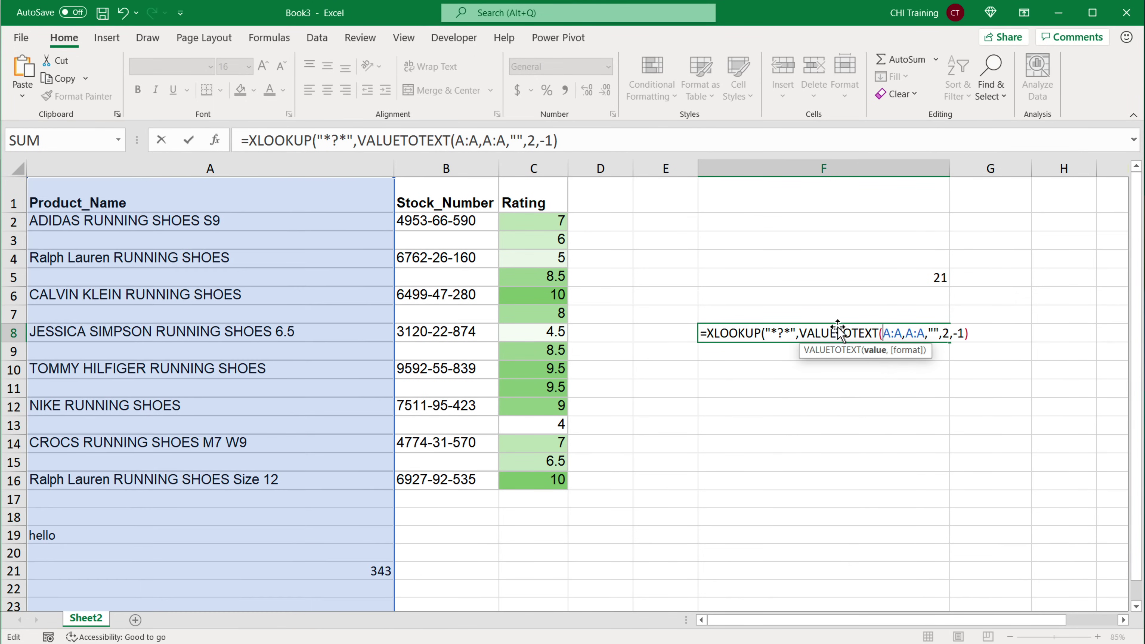
left_click(905, 335)
type(")")
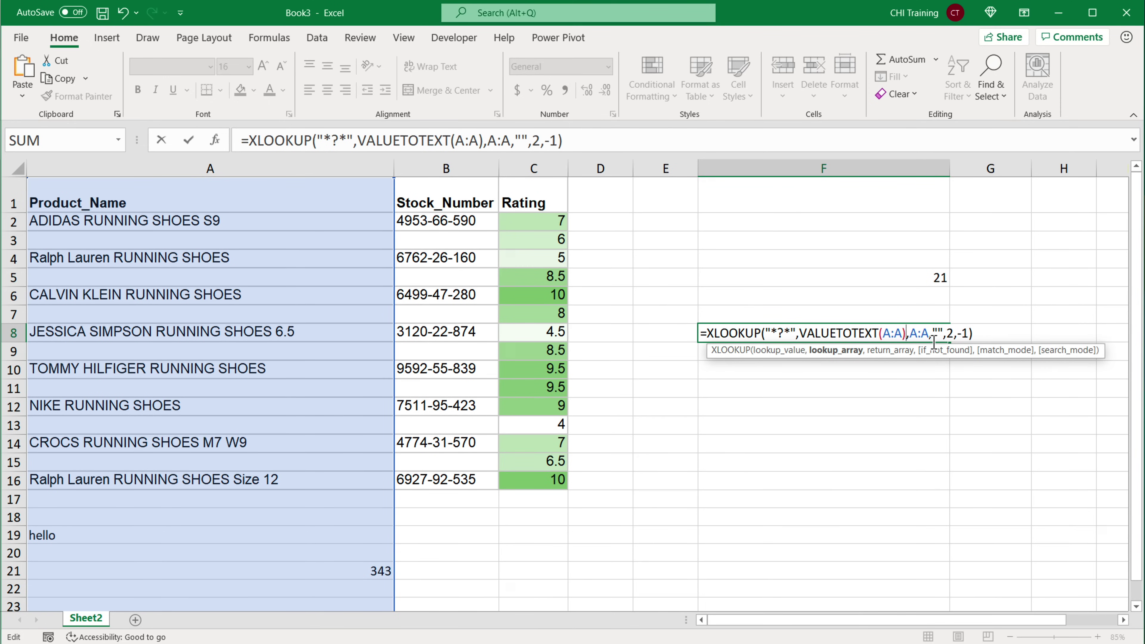
left_click(995, 333)
key("Return")
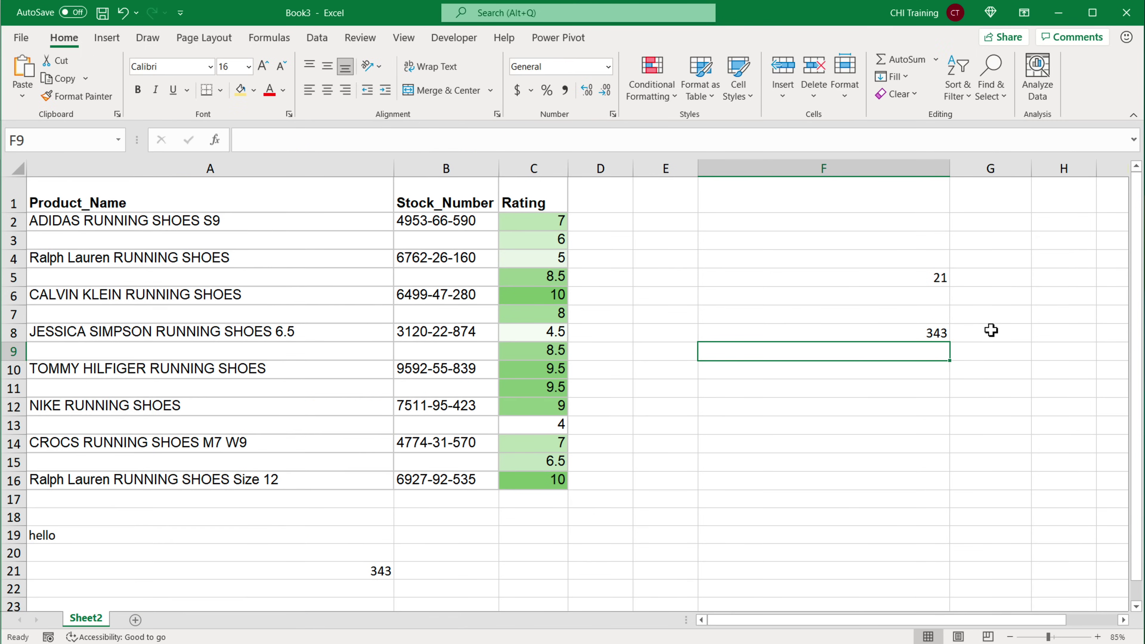
left_click(876, 333)
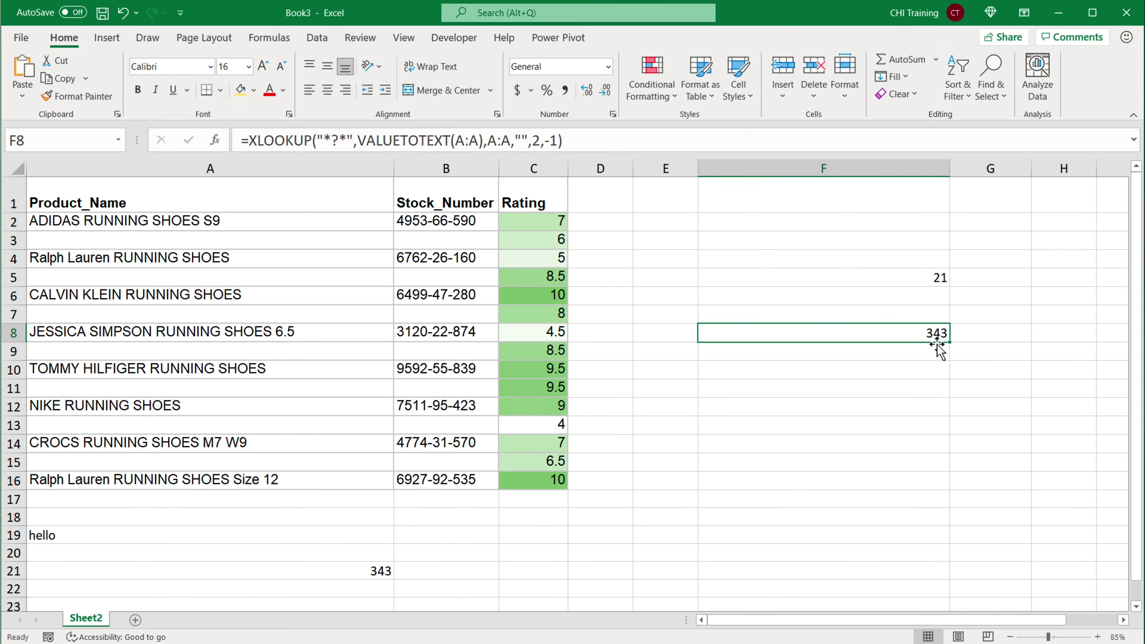
Step: Clear the test number from A21
left_click(366, 578)
key("Delete")
left_click(585, 585)
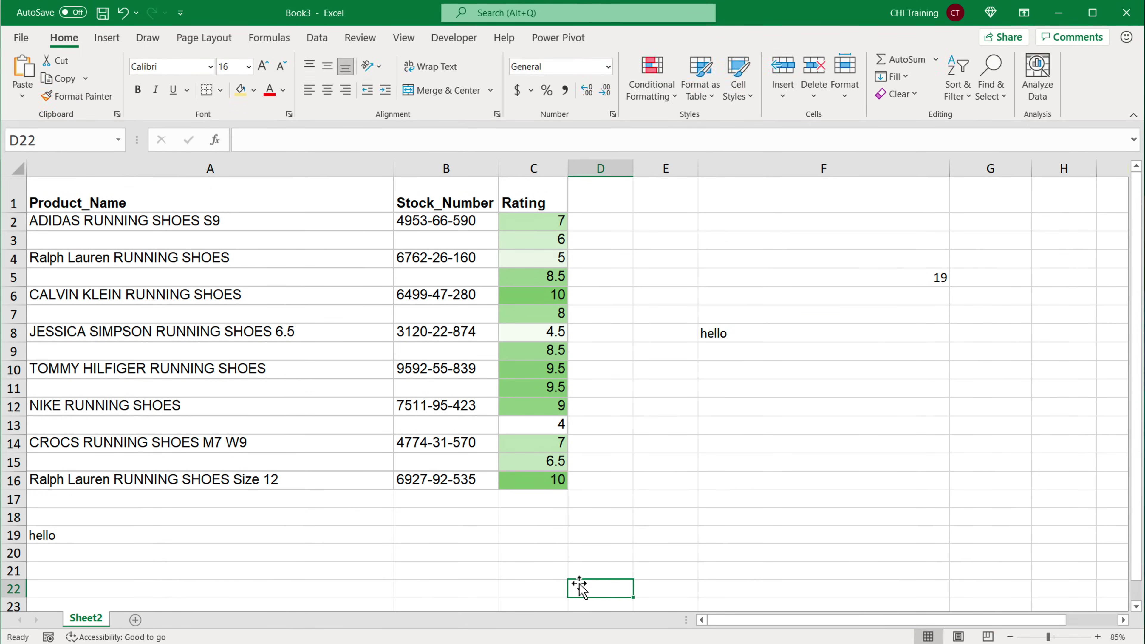
Step: Examine the XMATCH formula in F5 and the XLOOKUP formula in F8, leaving both unedited
left_click_drag(766, 334, 776, 416)
key("Down")
key("Down")
left_click(766, 334)
double_click(838, 277)
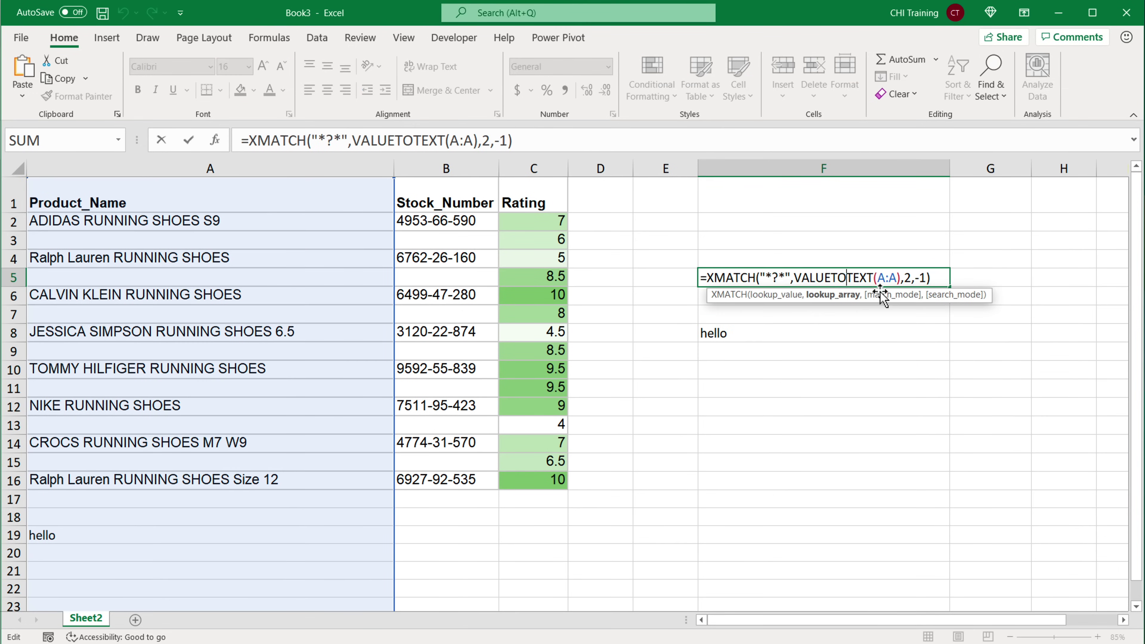
key("Escape")
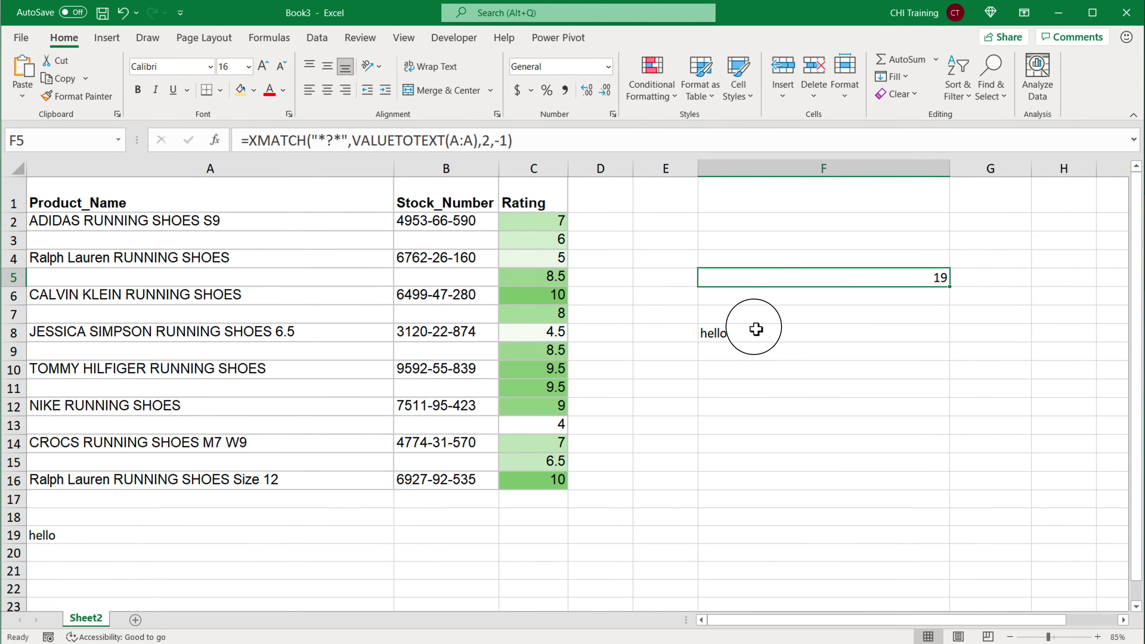
double_click(755, 332)
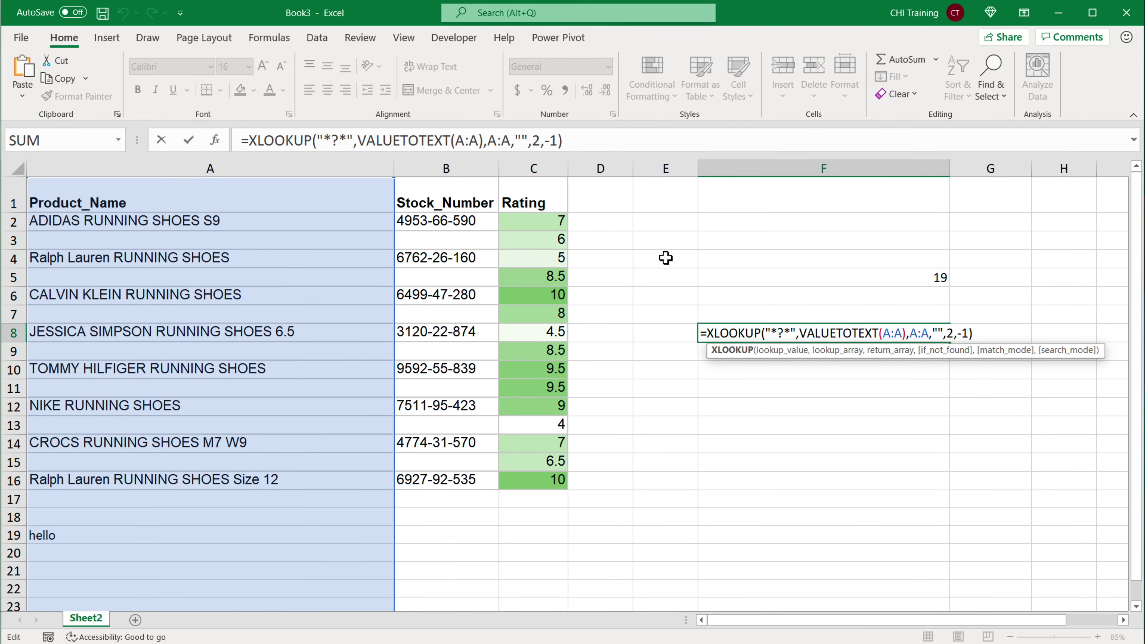
key("Escape")
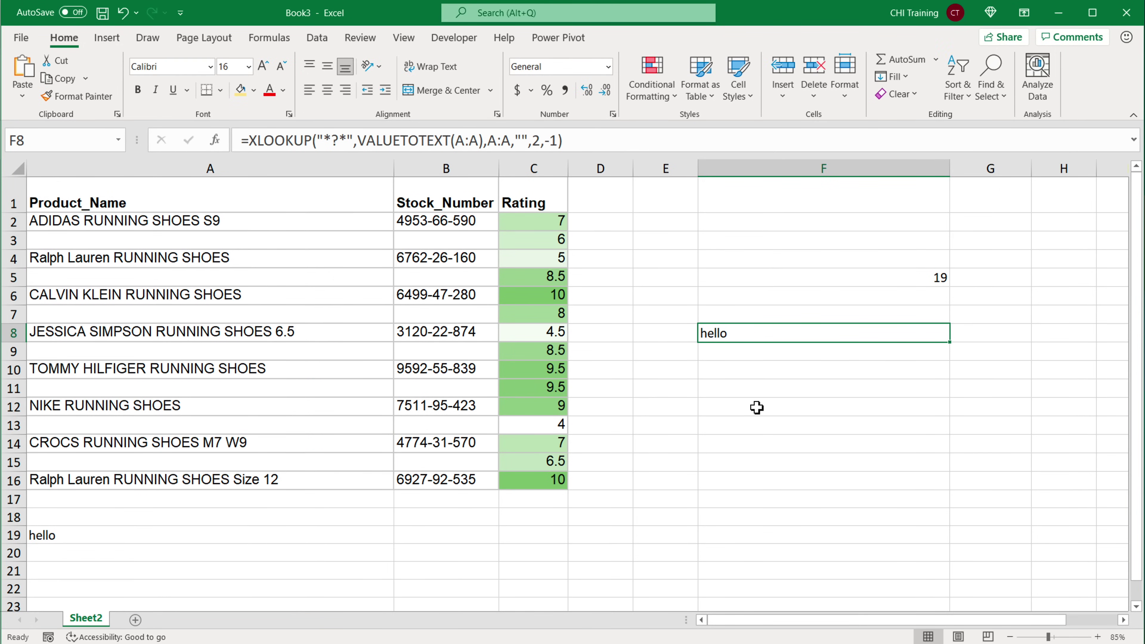
left_click(755, 407)
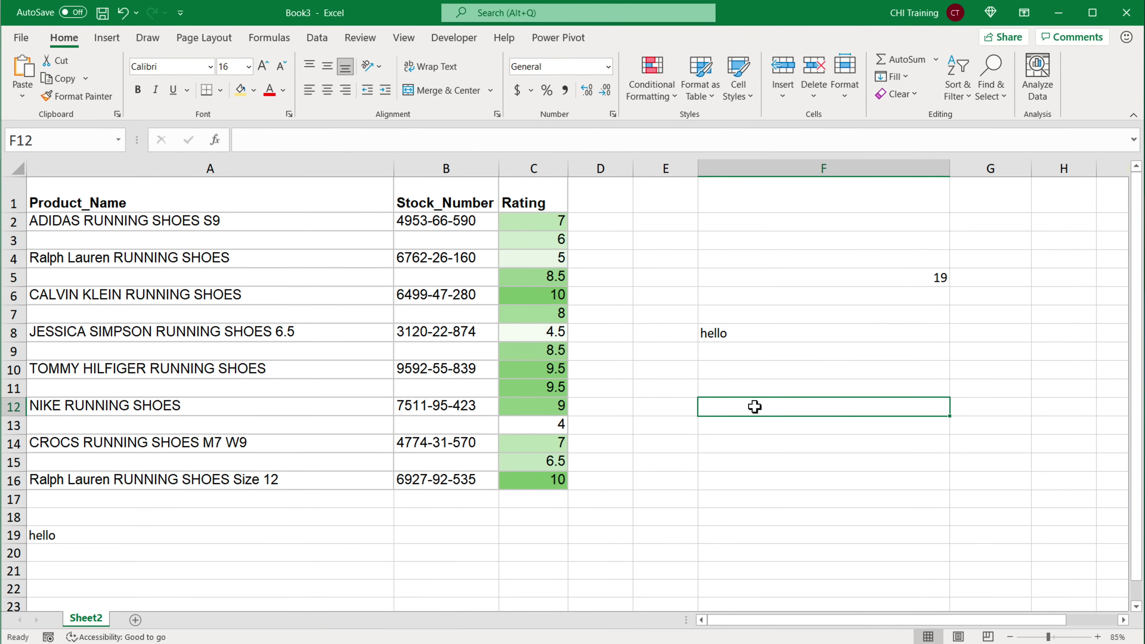
Step: Start an XLOOKUP formula in F11 for the last entry of row 3, with "*?*" as the lookup value
left_click(17, 243)
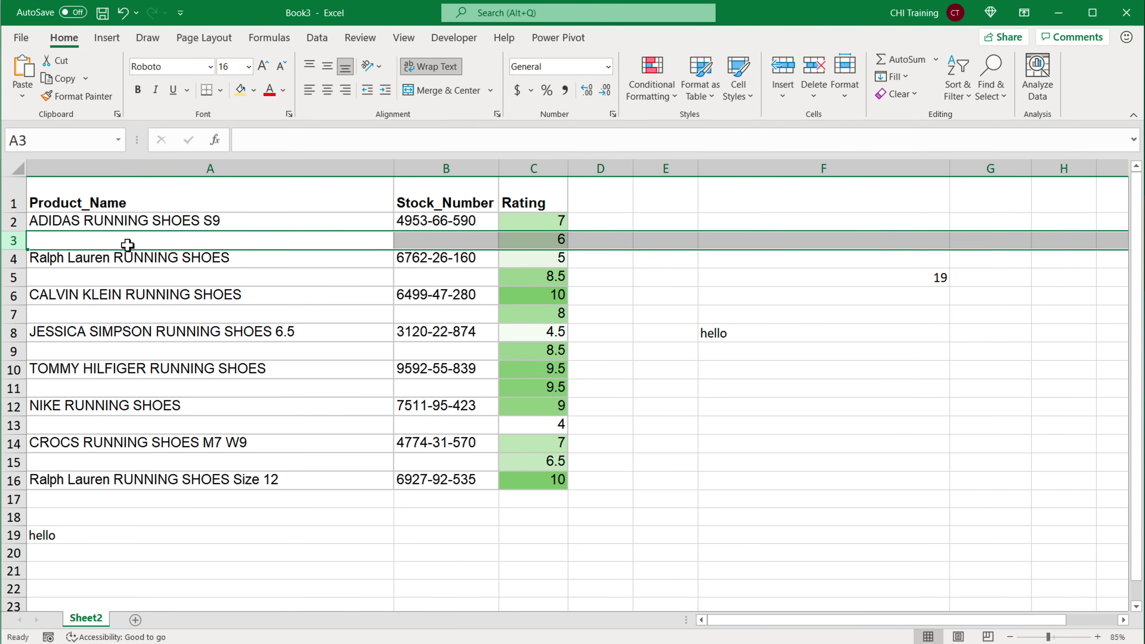
left_click(552, 243)
left_click(721, 241)
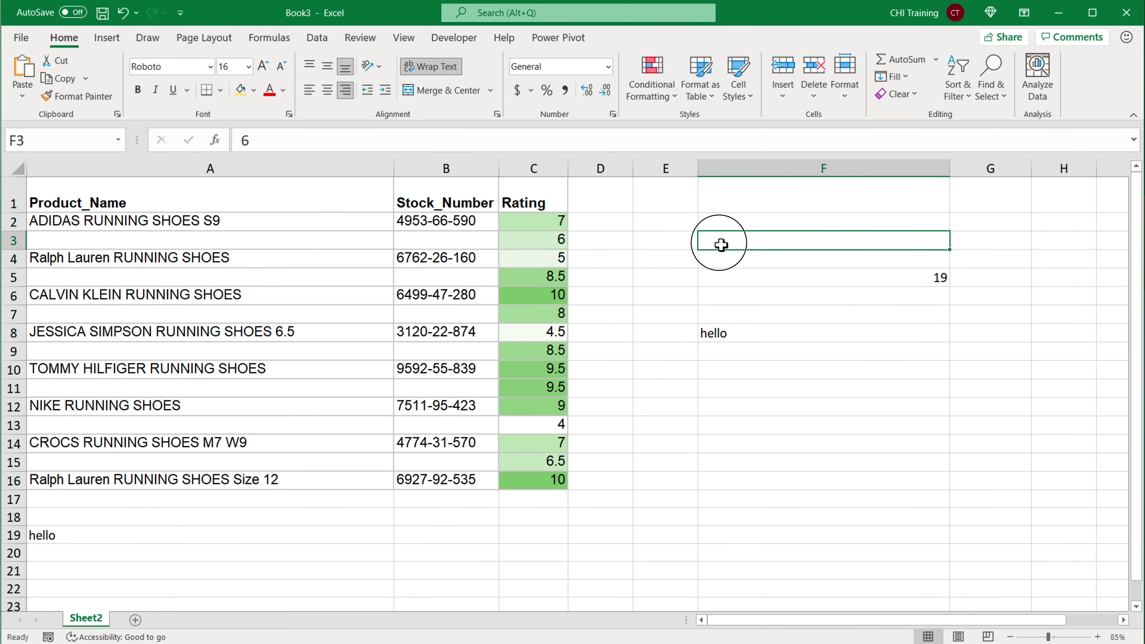
left_click(748, 388)
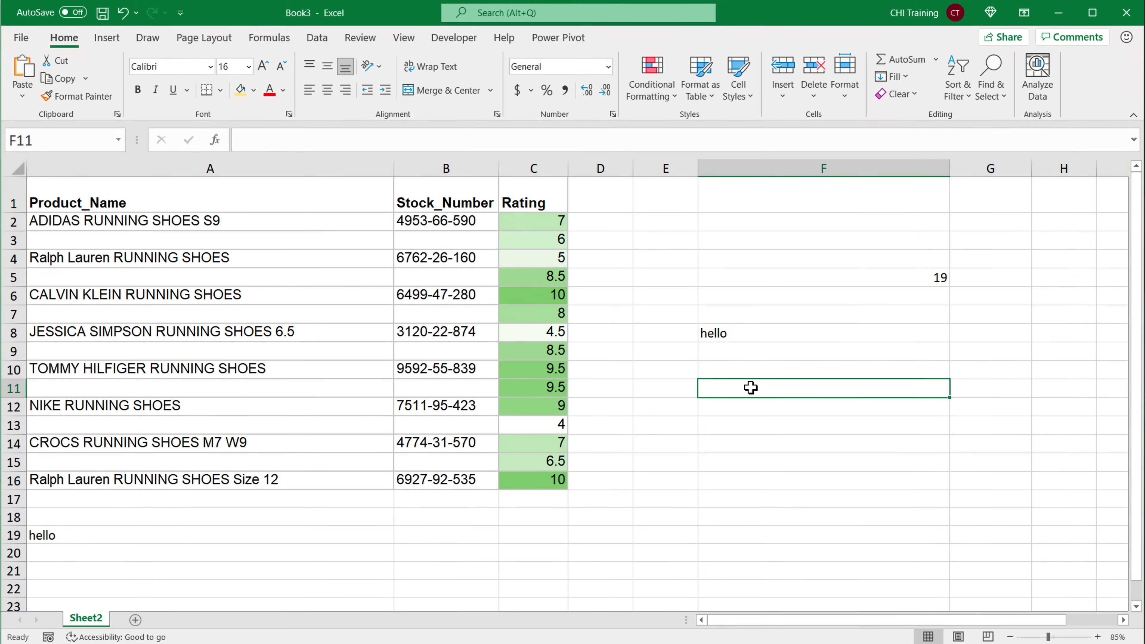
type("=")
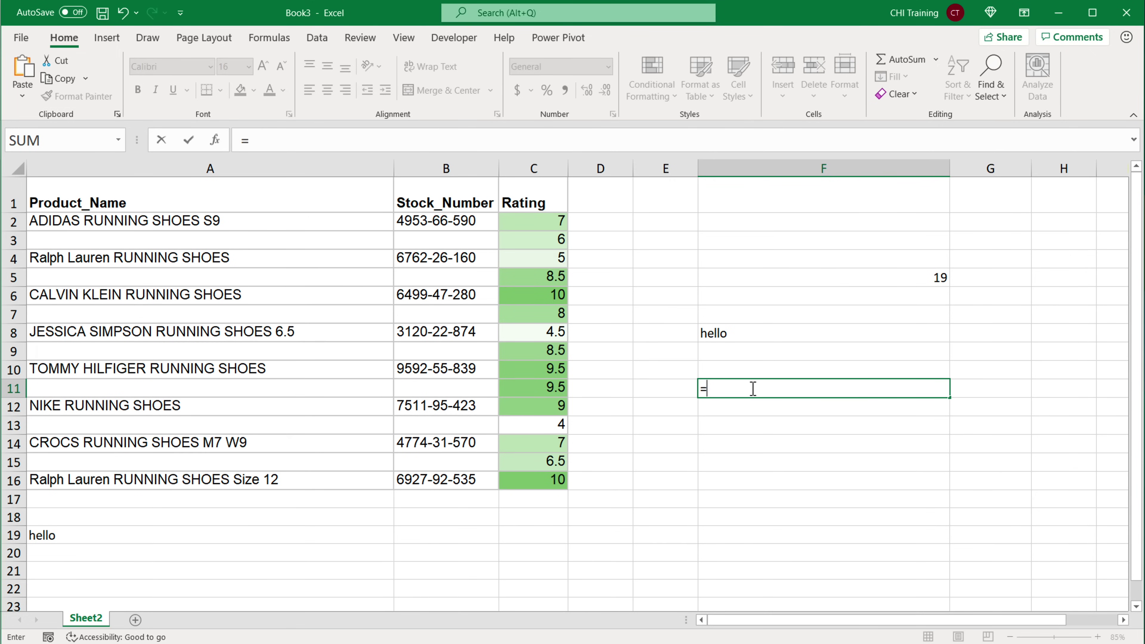
type("XL")
key("Tab")
type("\"")
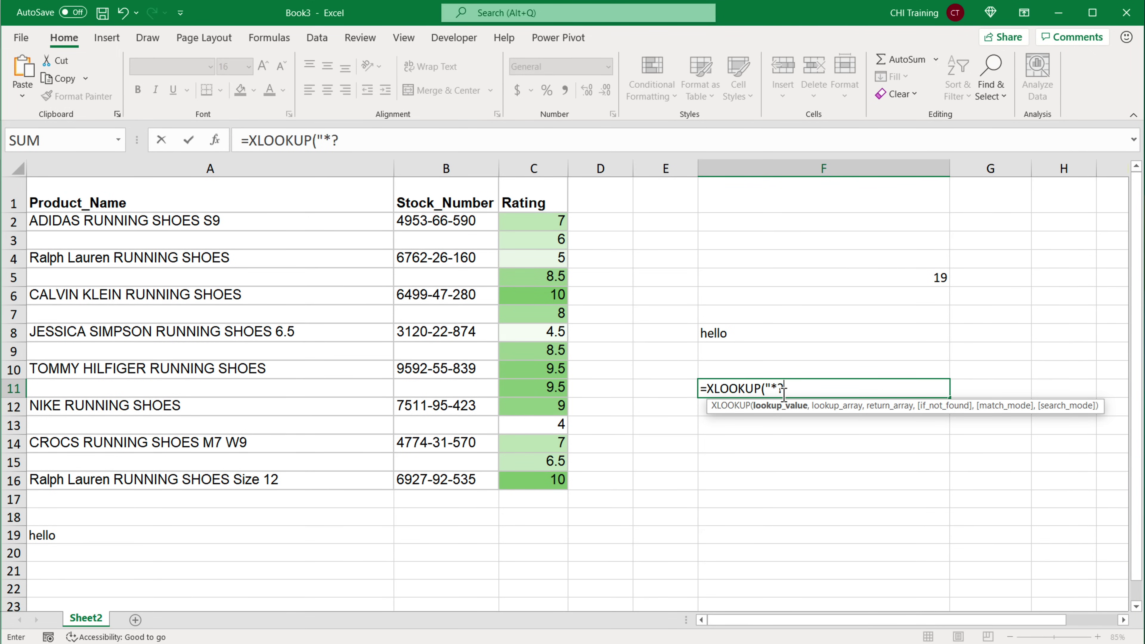
type("*?*\",")
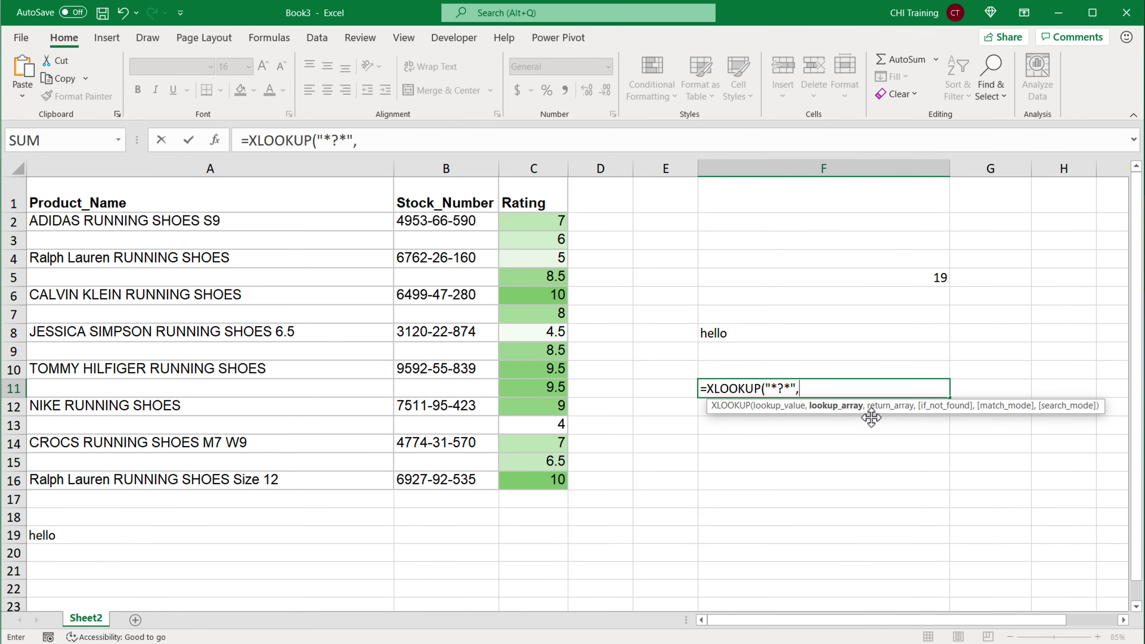
Step: Give the F11 XLOOKUP the lookup array VALUETOTEXT(3:3) and the return array 3:3
type("VALU")
key("Down")
key("Tab")
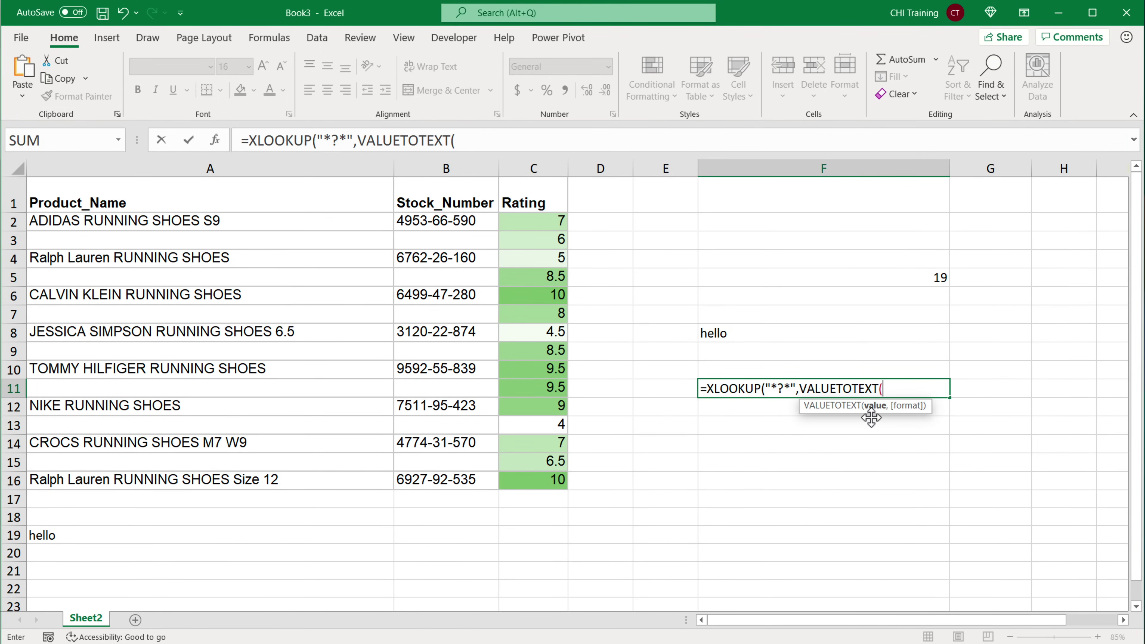
left_click(24, 248)
type(")")
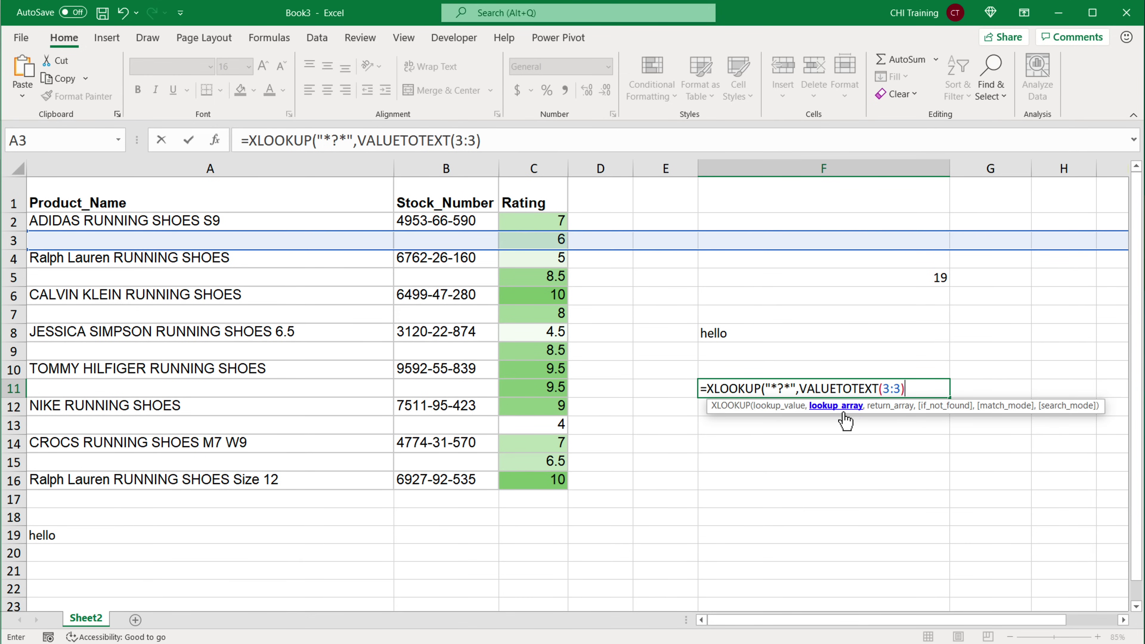
type(",")
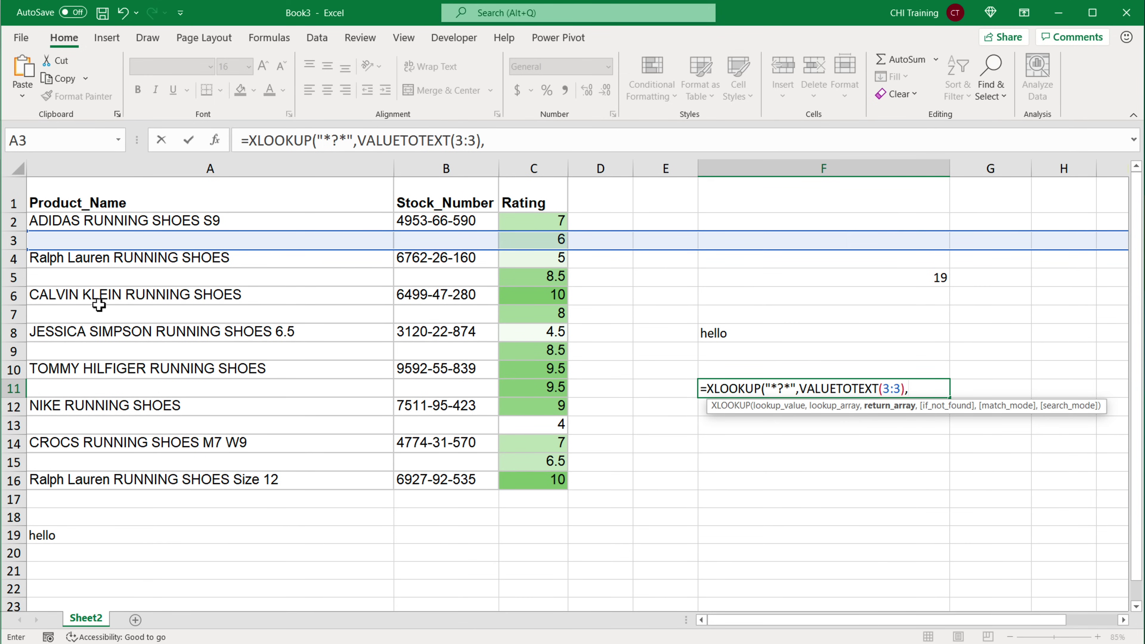
left_click(16, 239)
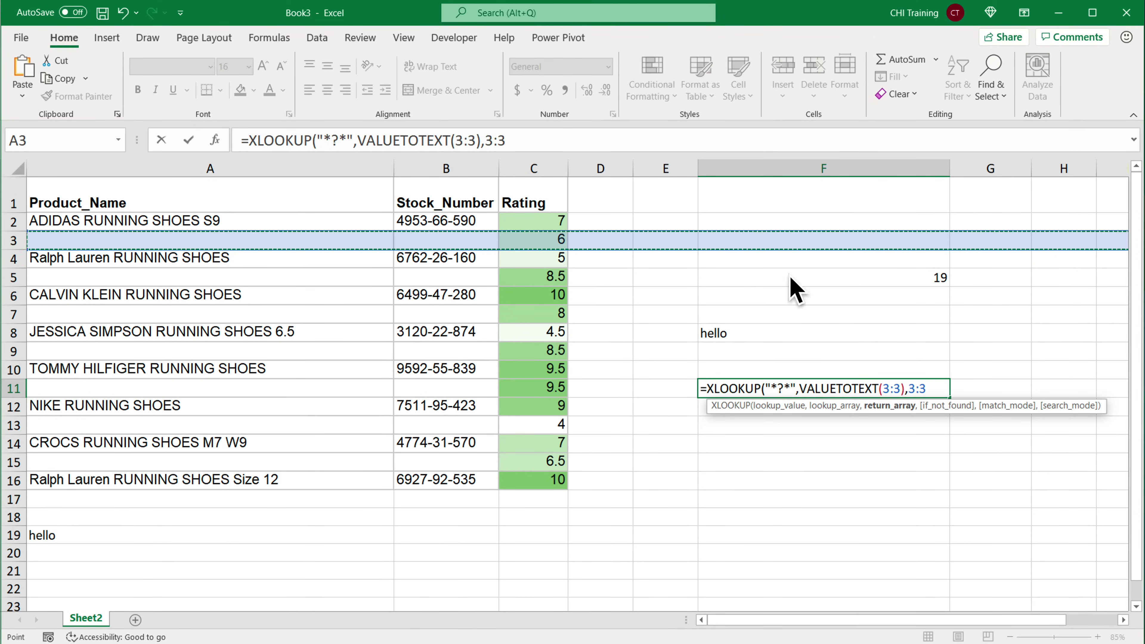
Step: Complete the F11 XLOOKUP with "" if not found, wildcard match 2 and last-to-first search -1
type(",")
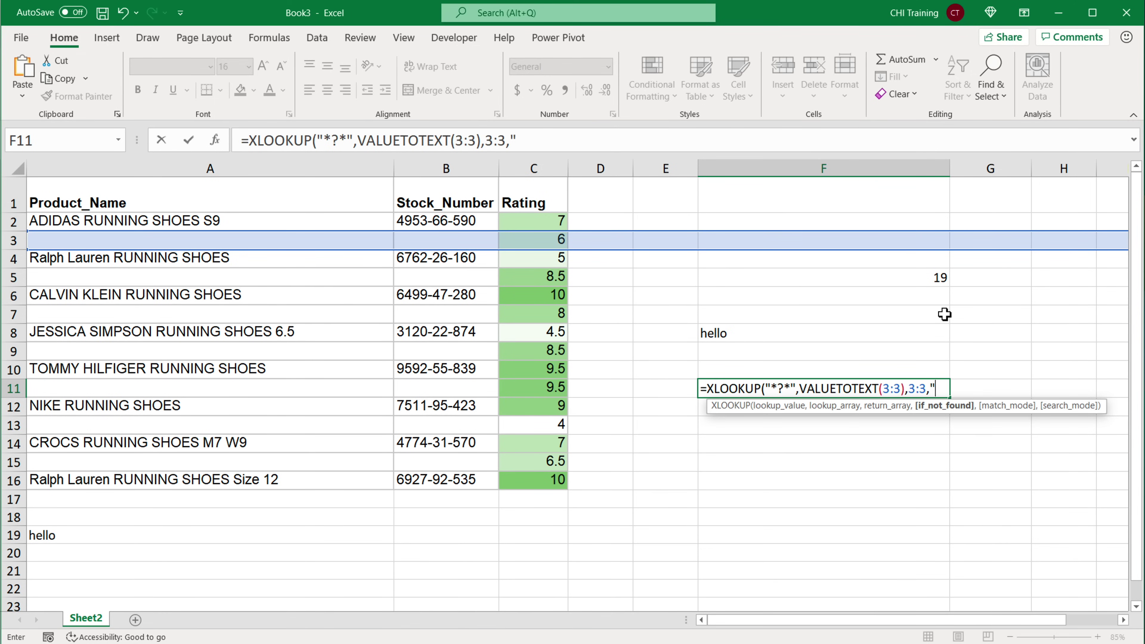
type("\"\",")
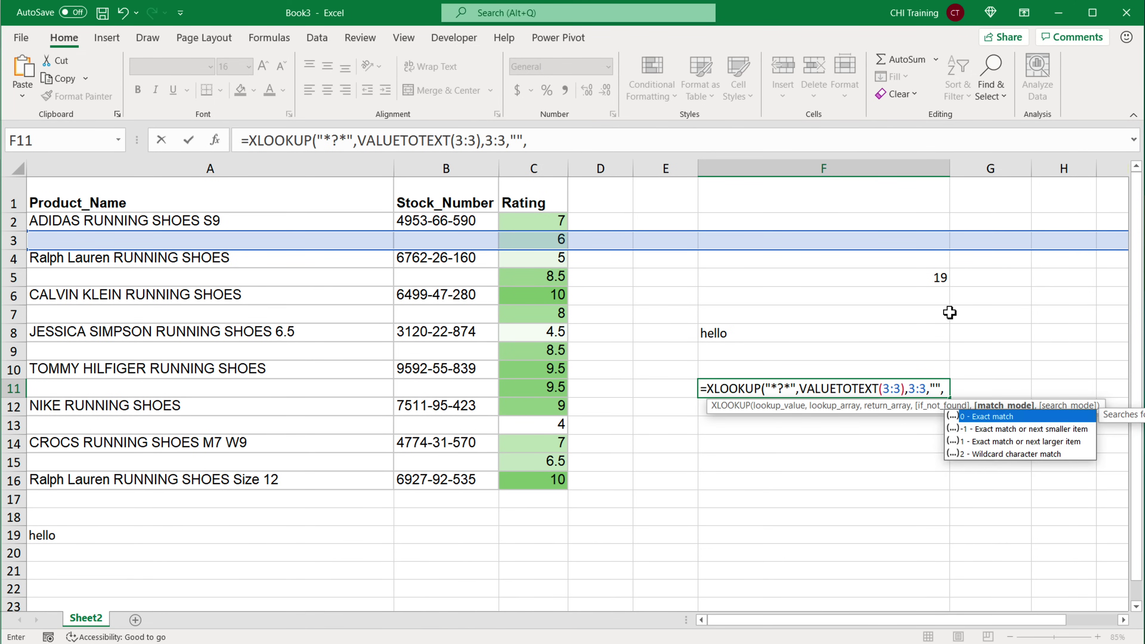
left_click(1001, 451)
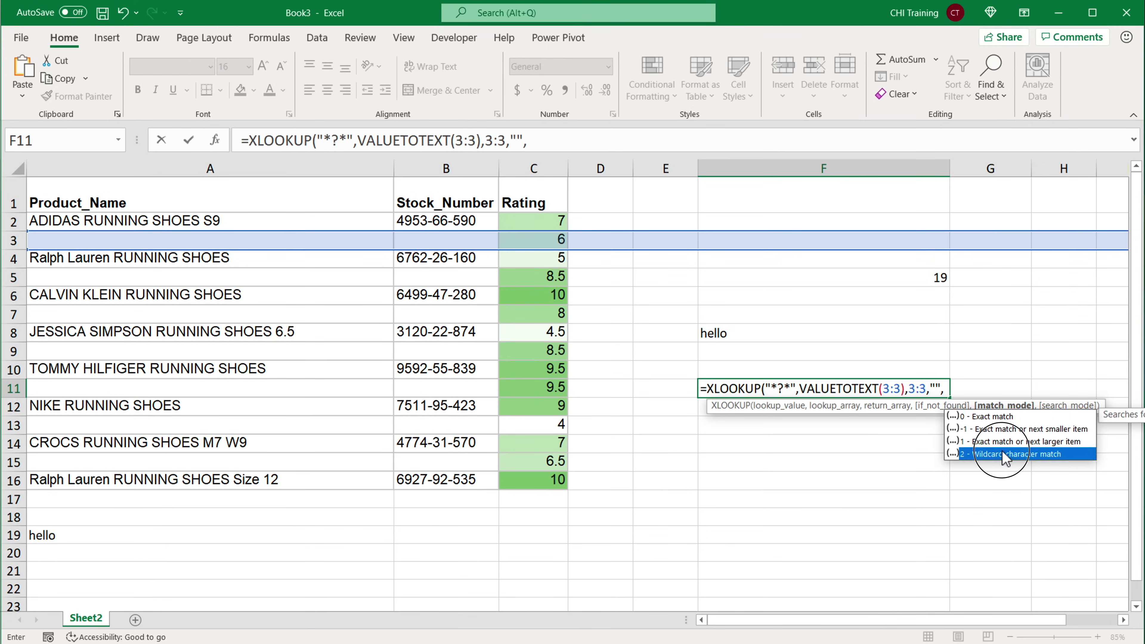
double_click(1001, 451)
type(",")
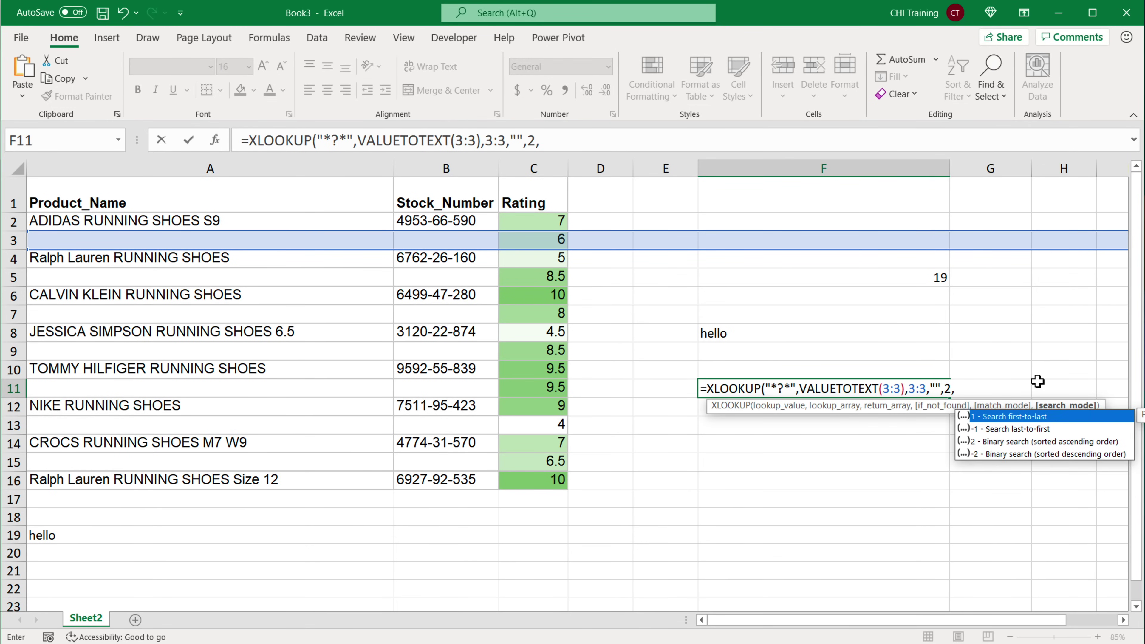
left_click(1018, 428)
double_click(1019, 429)
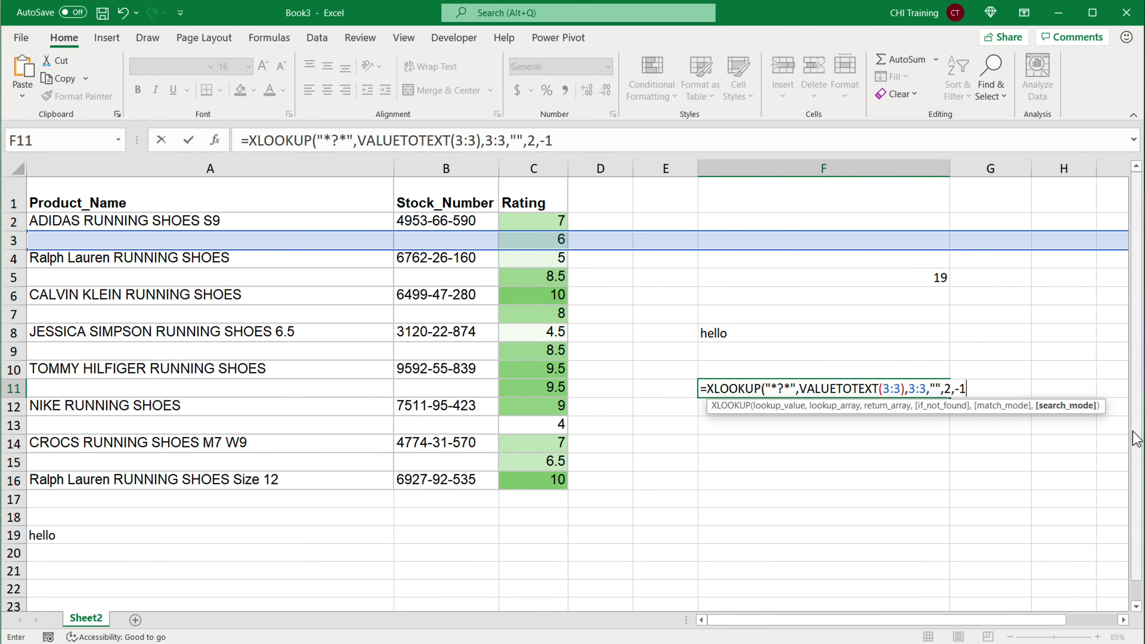
type(")")
key("Return")
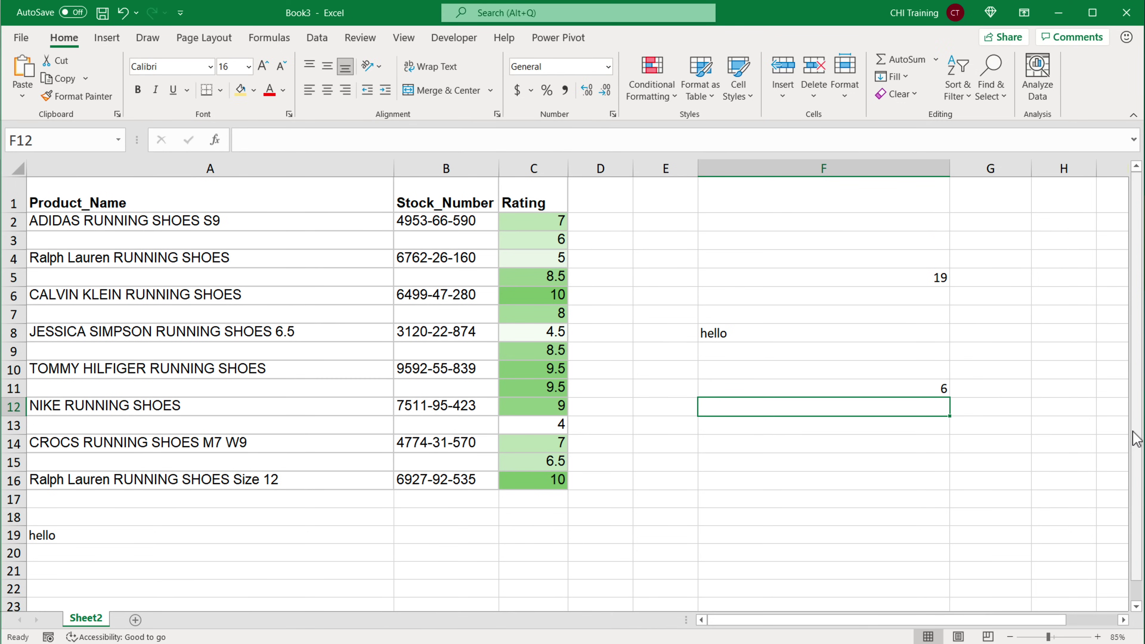
Step: Check the F11 formula against row 3 and enter the test number 78 in F3
left_click(925, 391)
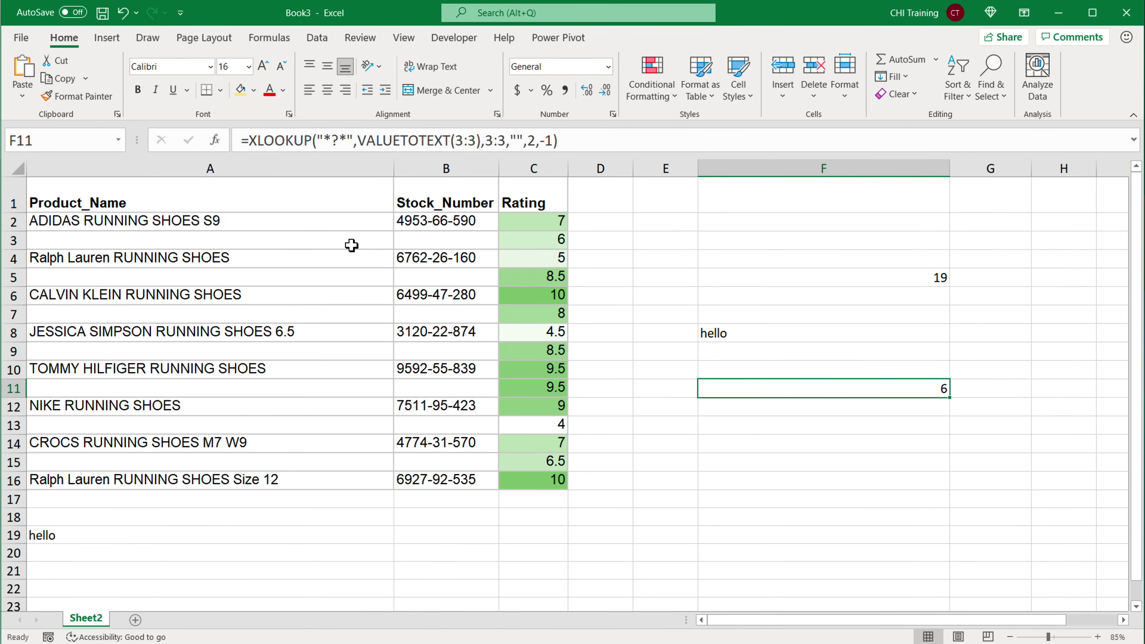
left_click_drag(350, 243, 534, 241)
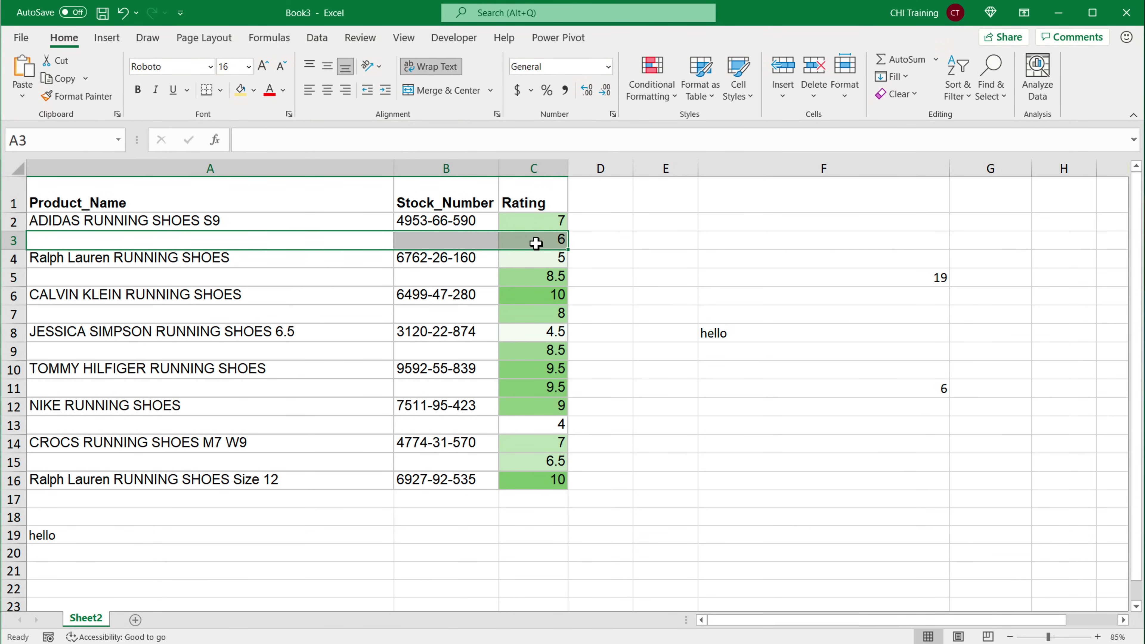
left_click(729, 245)
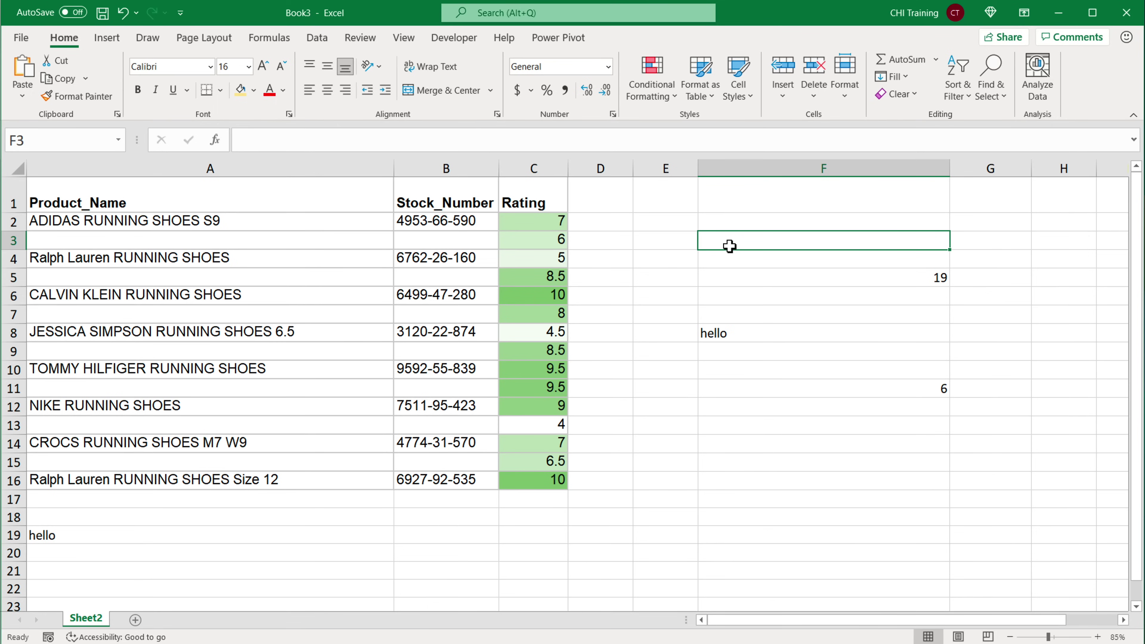
type("6")
type("78")
key("Return")
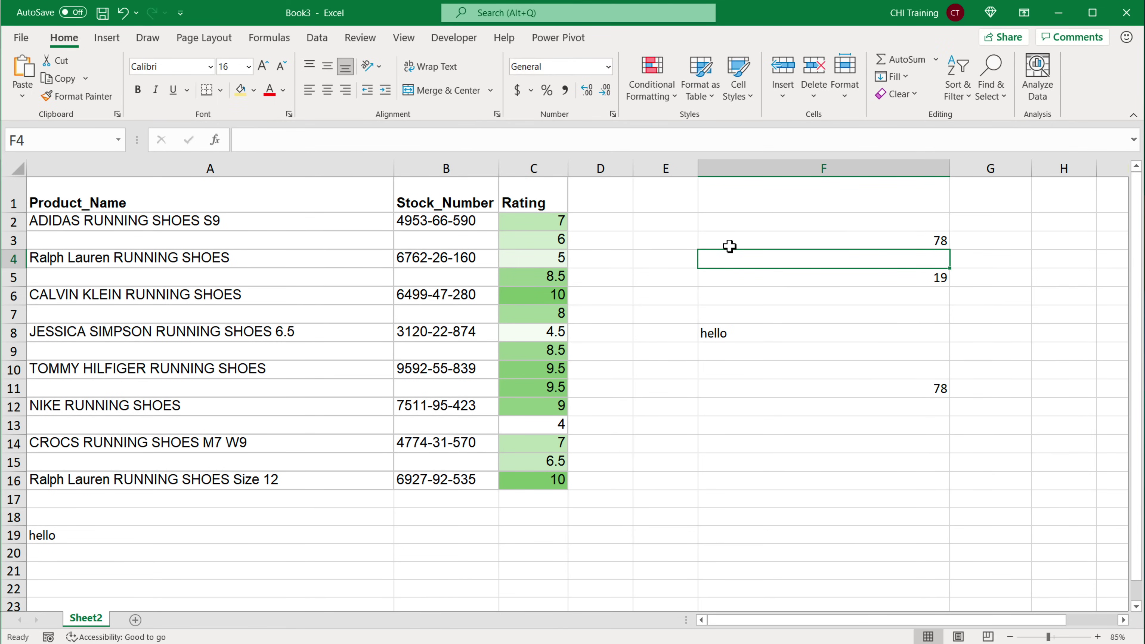
Step: Enter the test text yutyu in G3 and open the XLOOKUP formula in F11 to review it
key("Up")
key("Right")
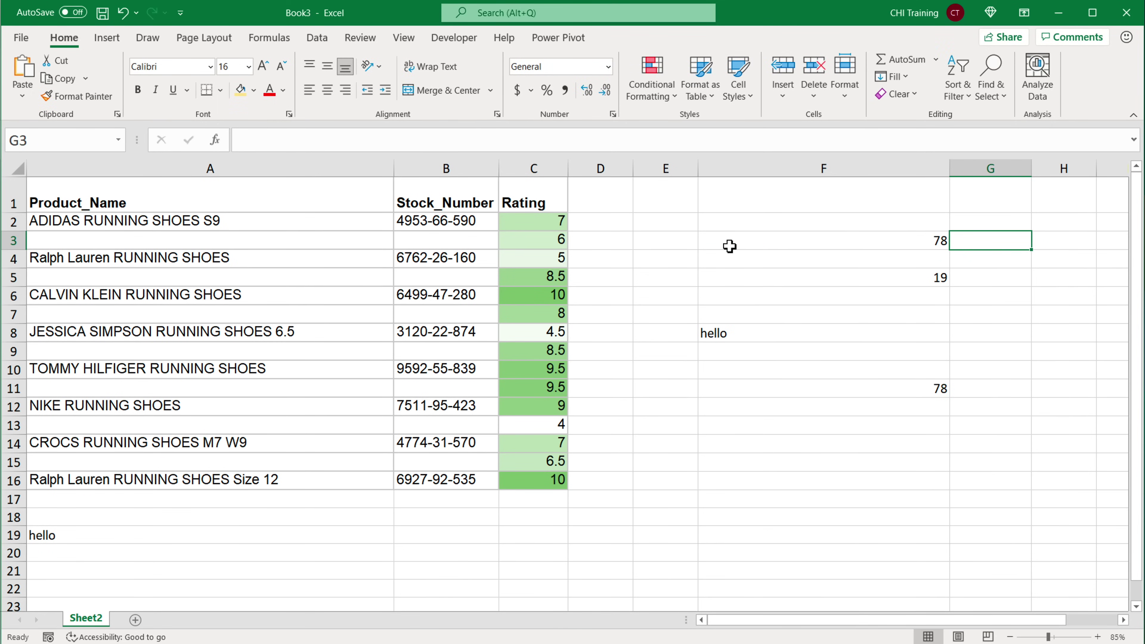
type("yutyu")
key("Return")
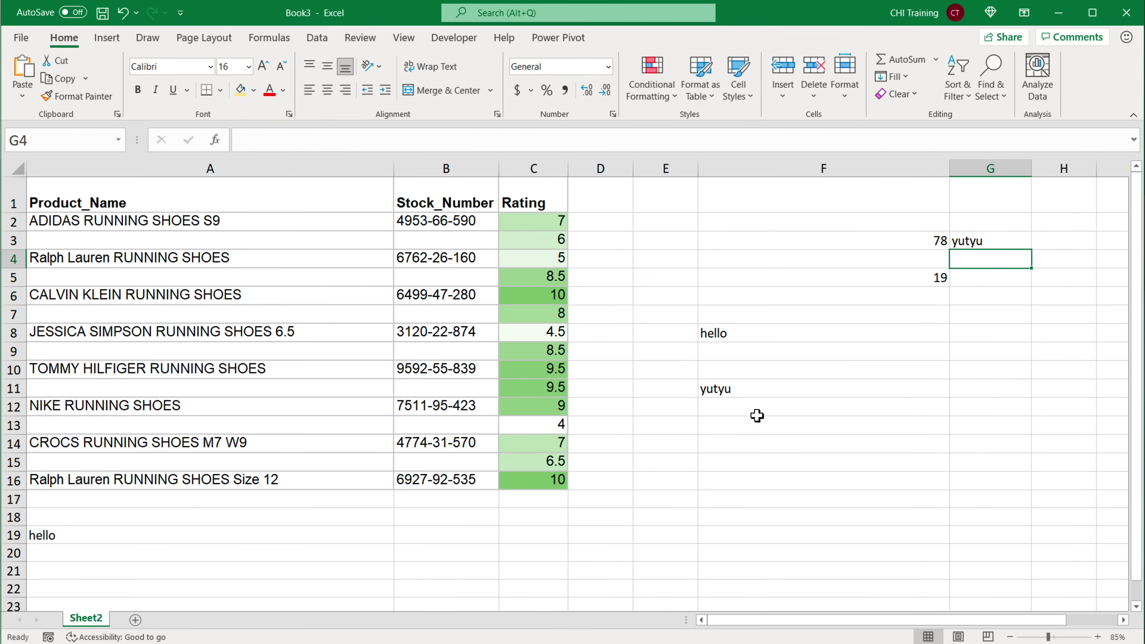
double_click(751, 389)
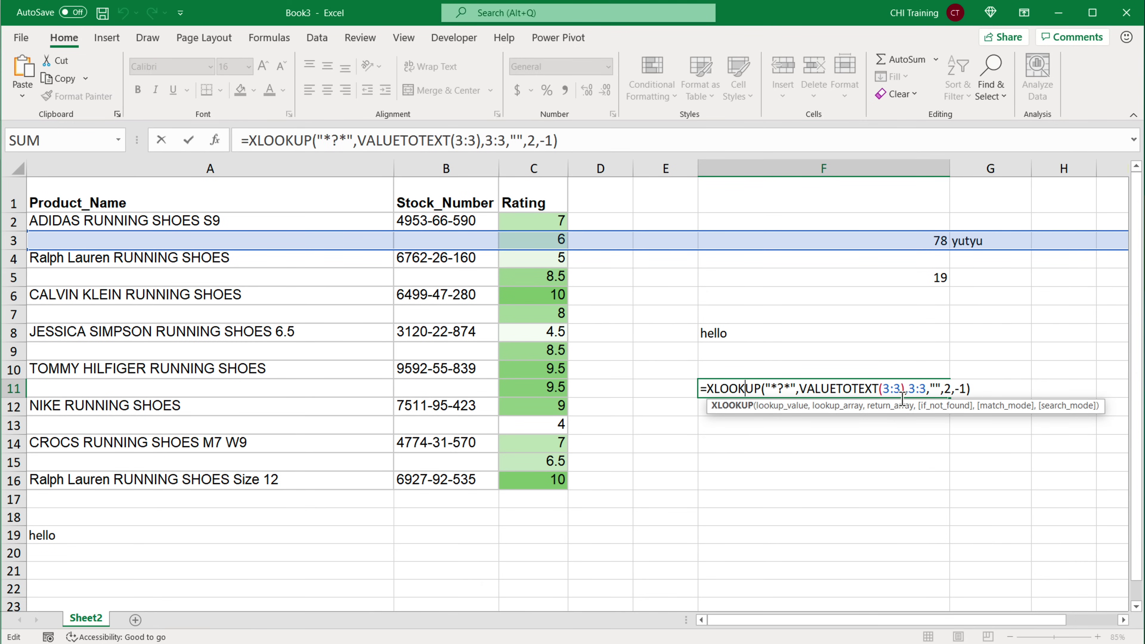
Step: Change the search mode of the F11 XLOOKUP to 1, first-to-last, and check the result against C3
left_click(951, 391)
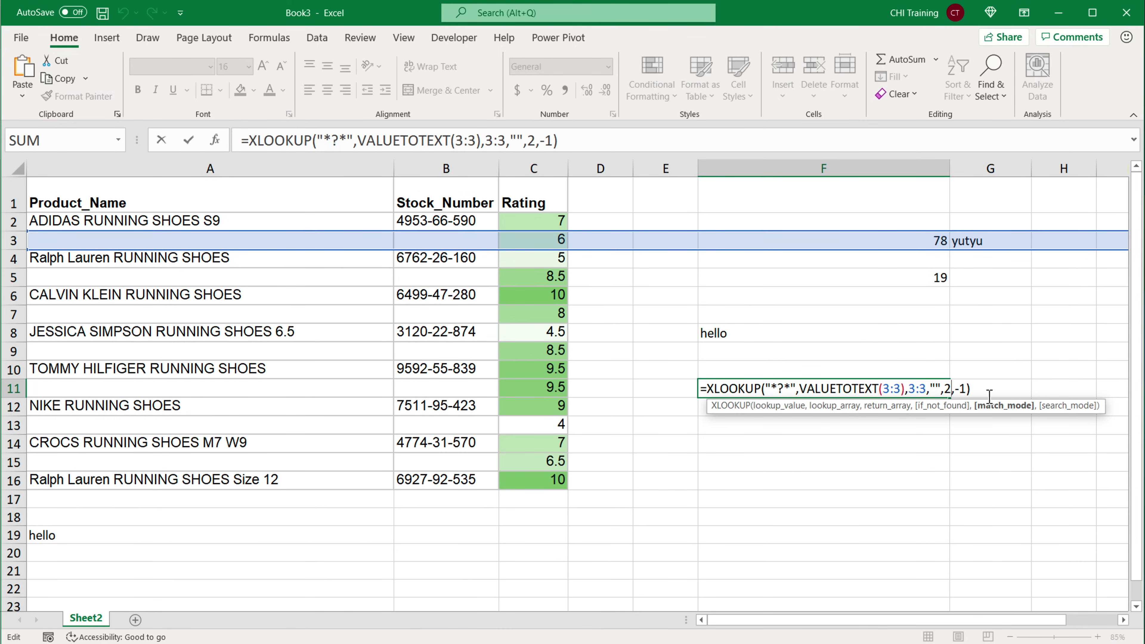
key("Right")
key("BackSpace")
key("BackSpace")
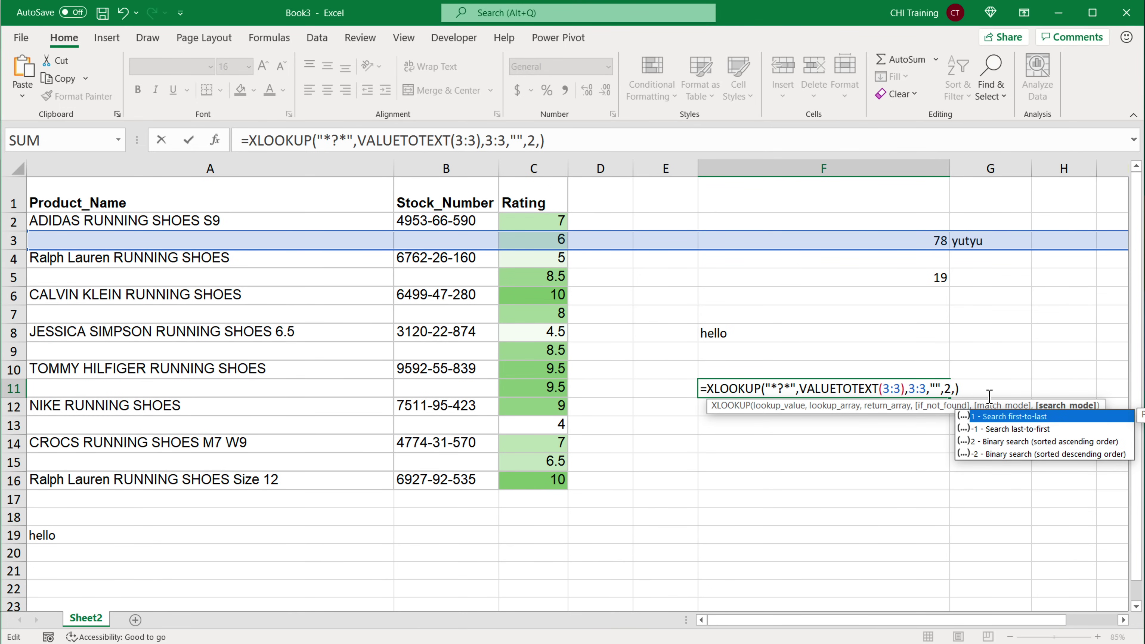
double_click(1024, 418)
key("Return")
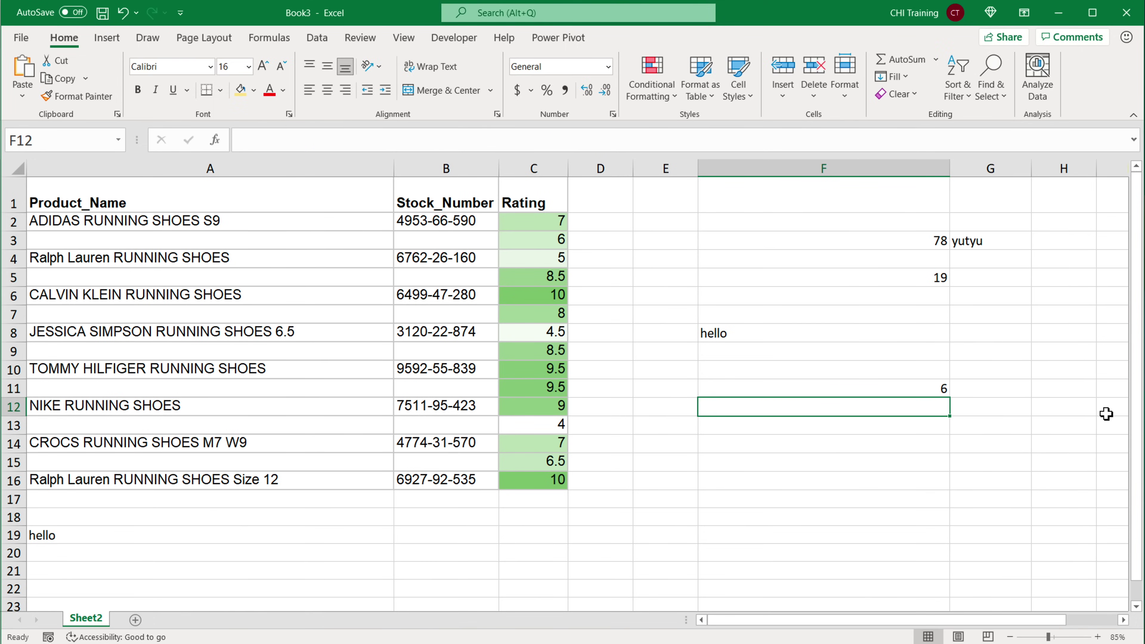
left_click(558, 248)
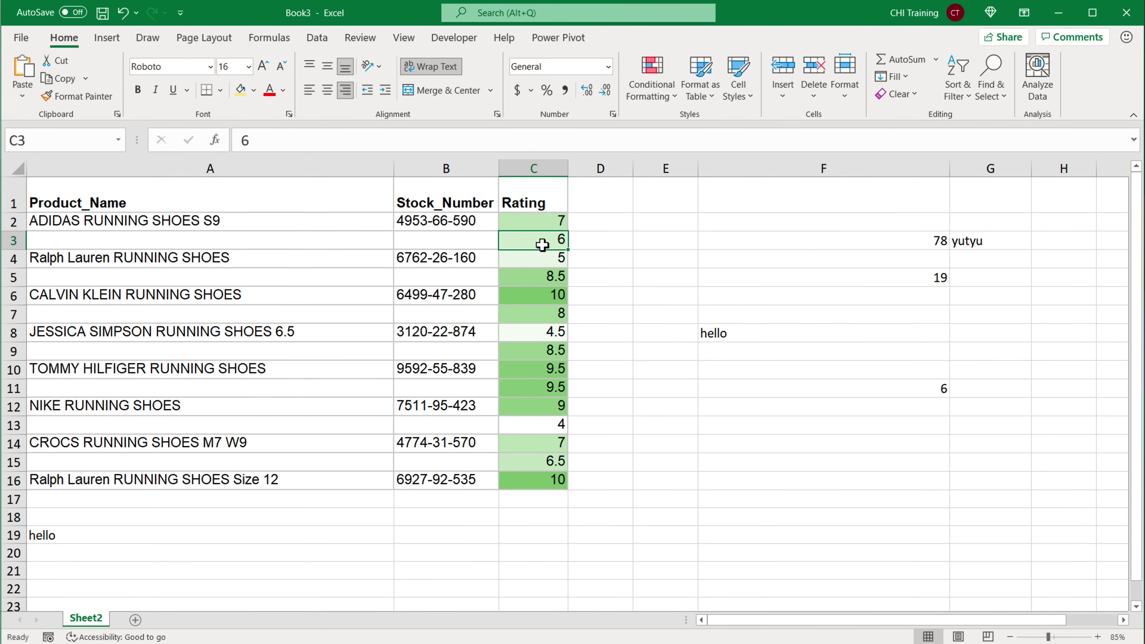
Step: Set the search mode of the F11 XLOOKUP back to -1 for a last-to-first search
double_click(845, 388)
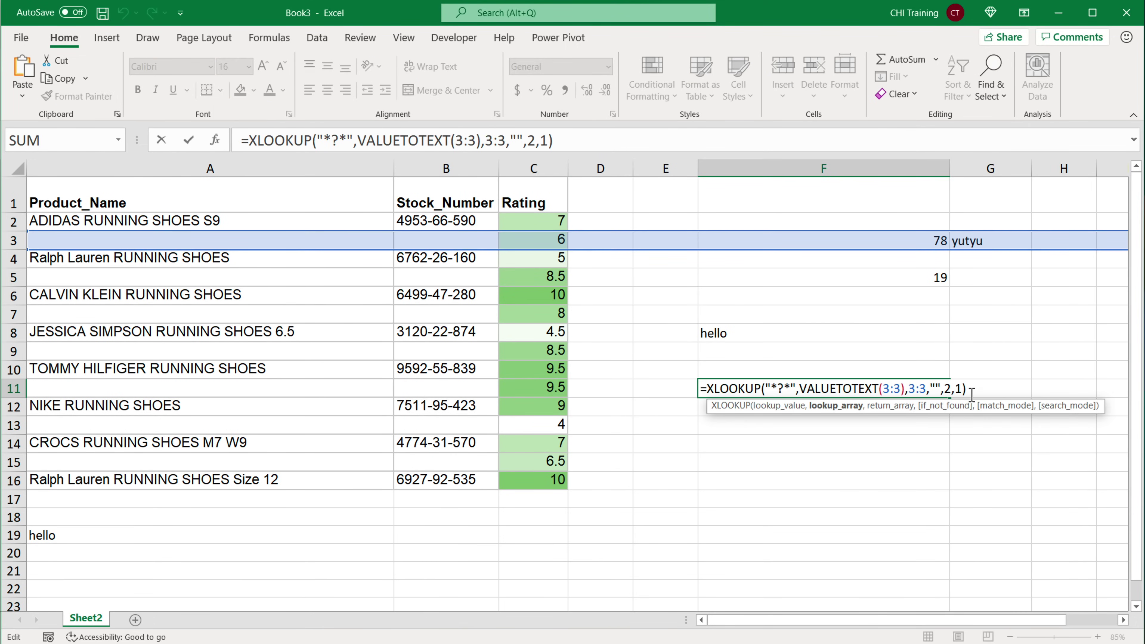
left_click(955, 389)
type("-")
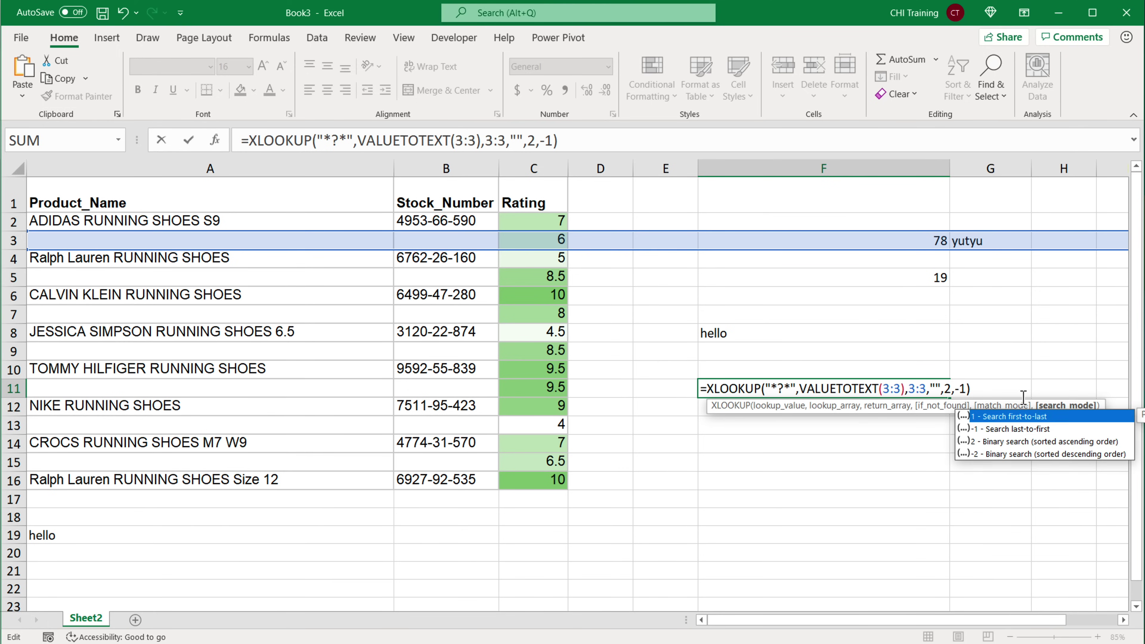
key("Return")
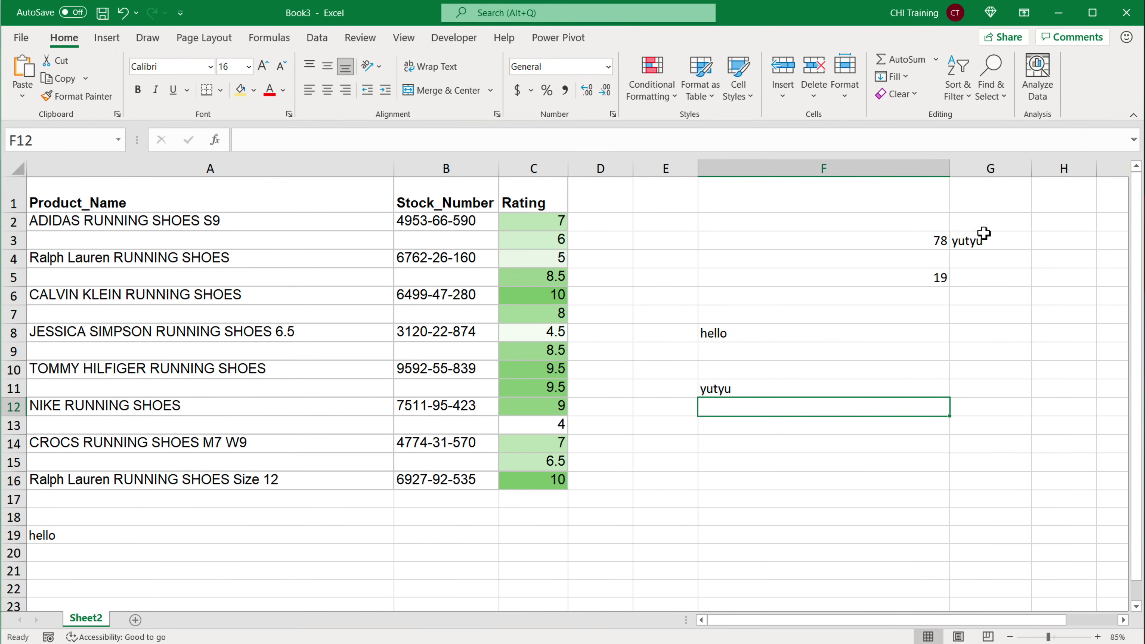
key("Up")
key("Up")
key("Up")
key("Up")
key("Down")
key("Down")
key("Down")
key("Down")
Step: Start an XMATCH formula in F13 with lookup value "*?*" and lookup array VALUETOTEXT(3:3)
left_click(784, 424)
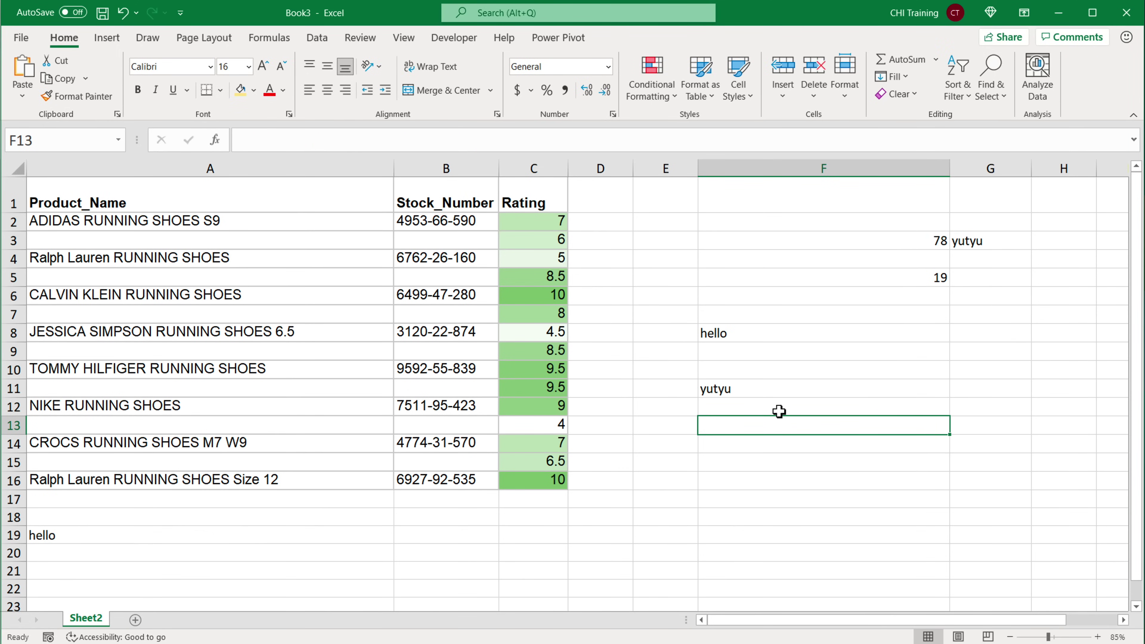
type("=XM")
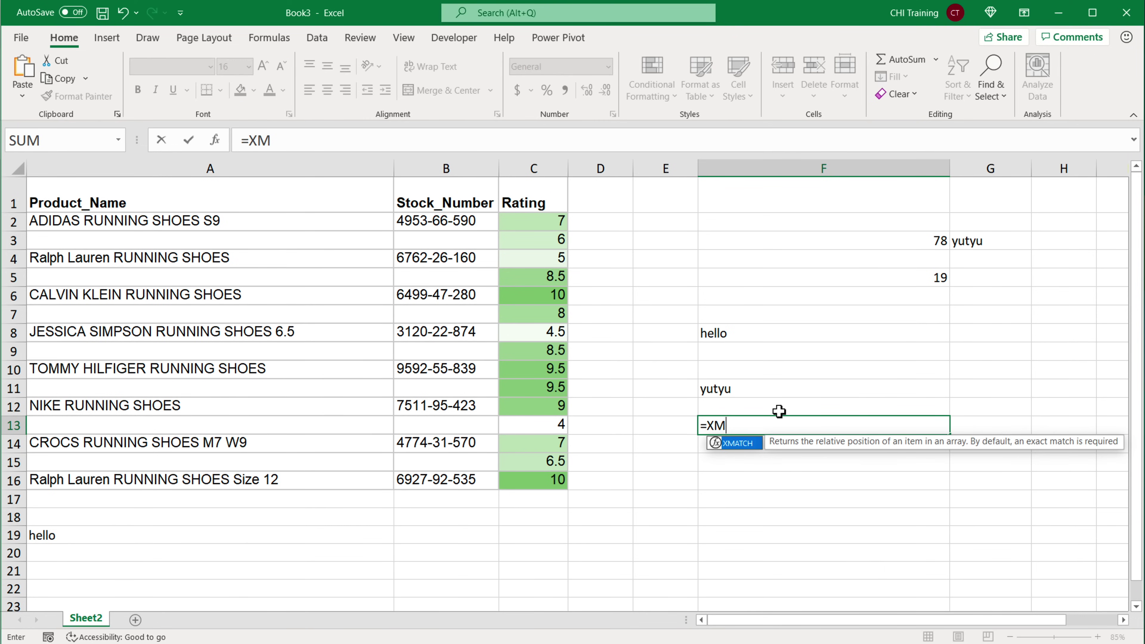
key("Tab")
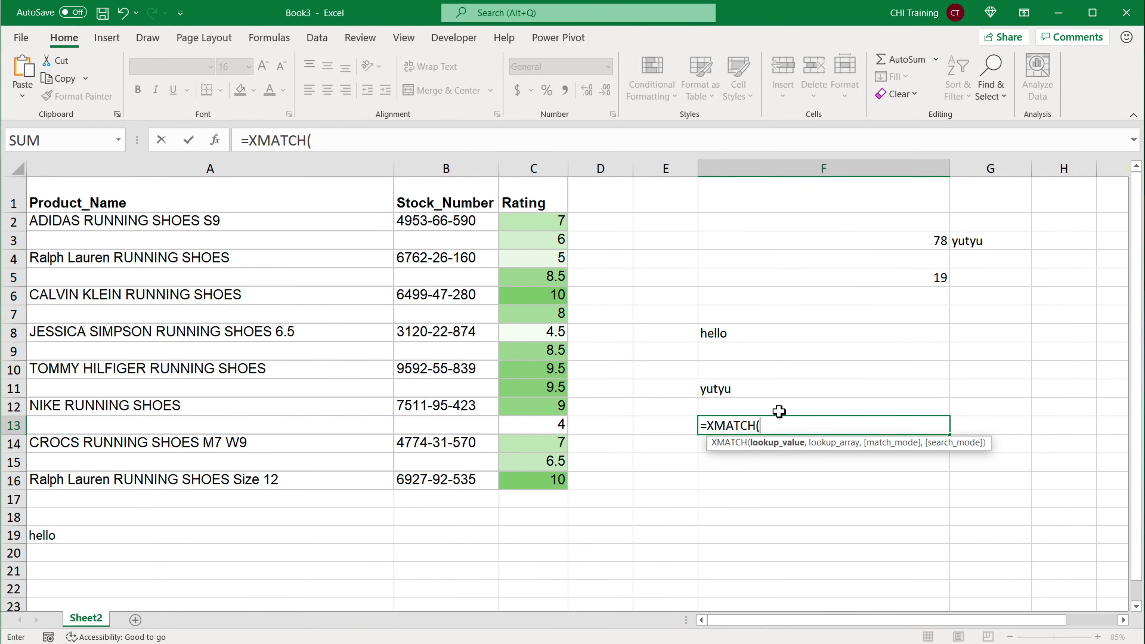
type("\"*?*\",")
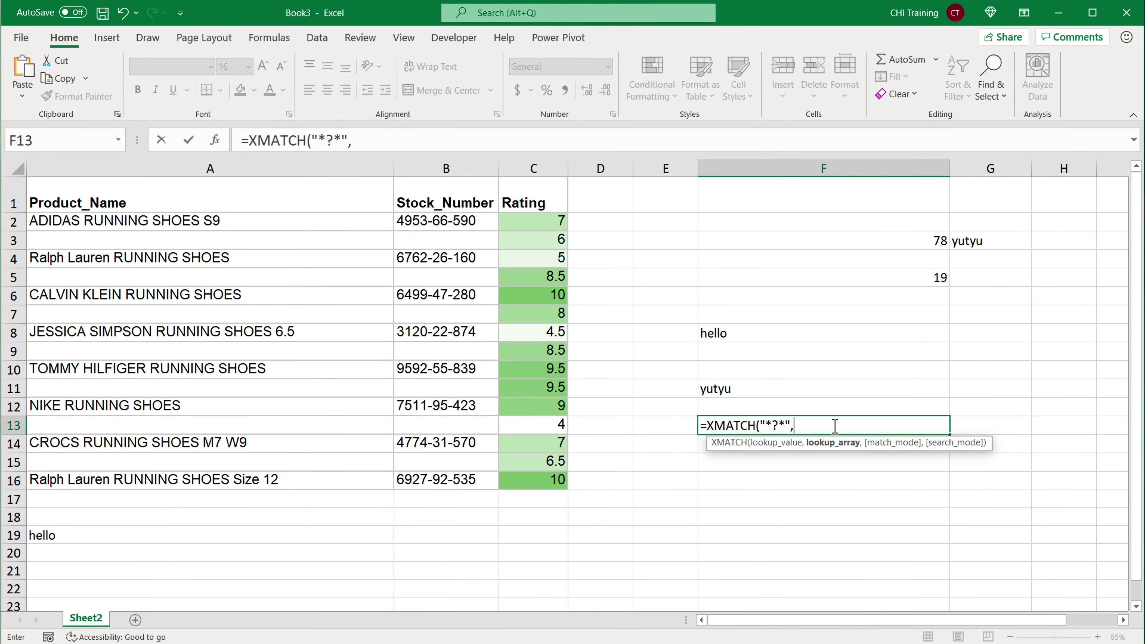
type("va")
key("Down")
key("Tab")
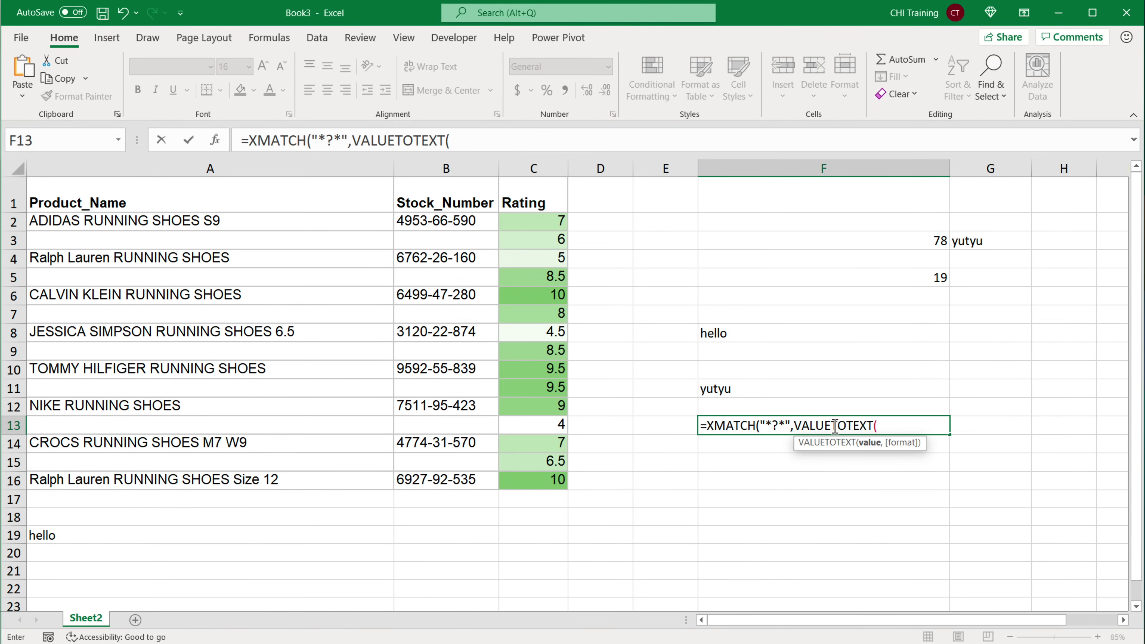
left_click(20, 241)
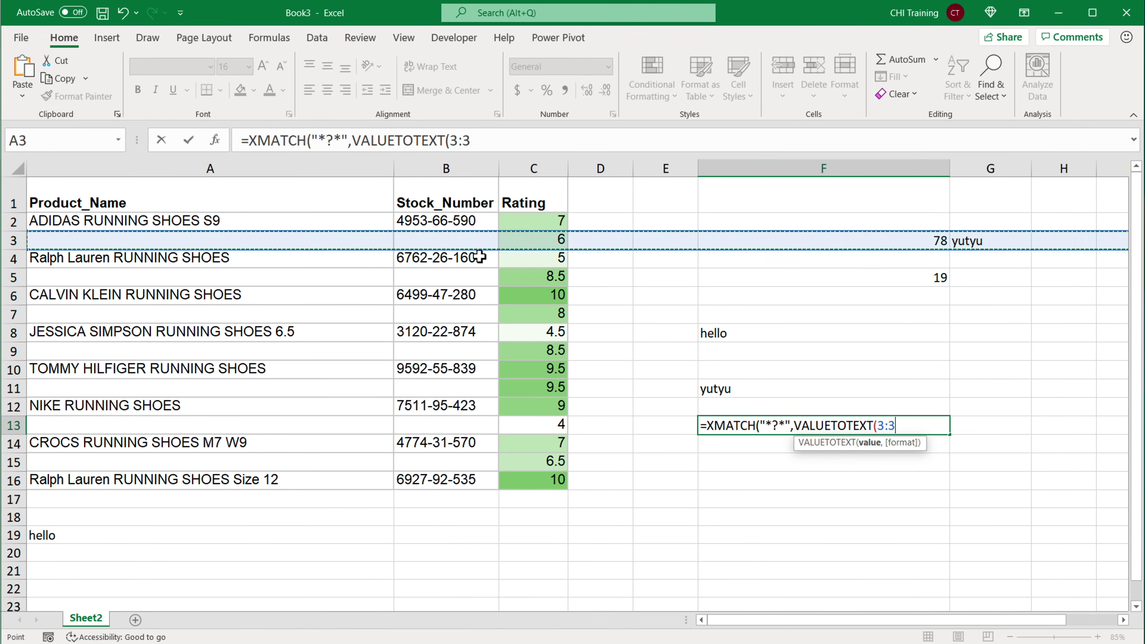
type(")")
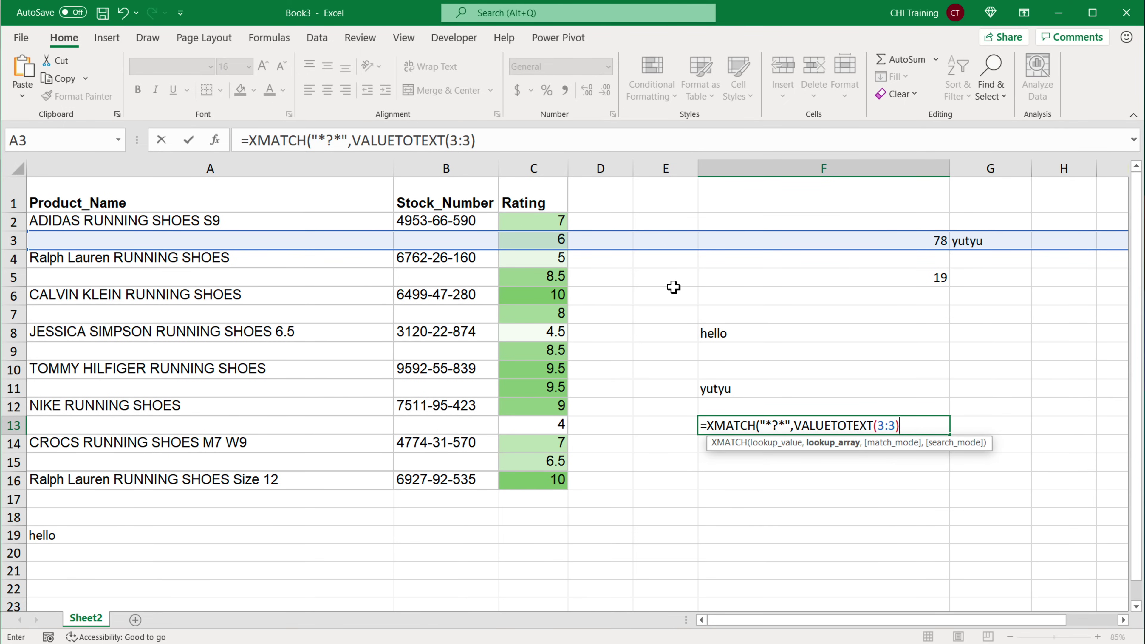
Step: Complete the F13 XMATCH with wildcard match mode 2 and last-to-first search mode -1
type(",")
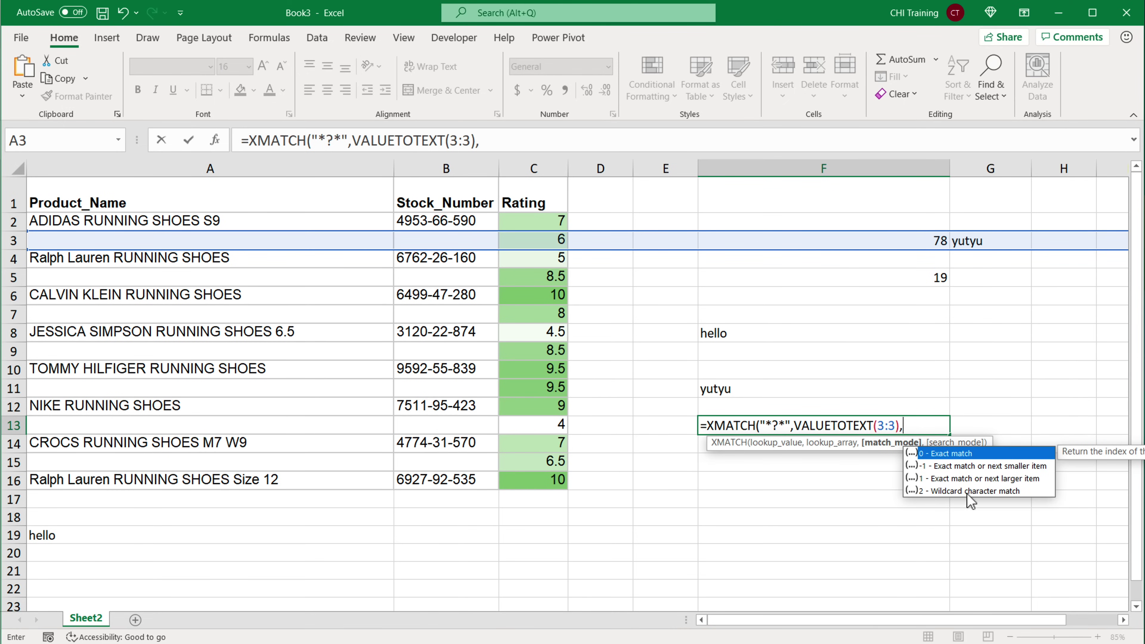
double_click(956, 491)
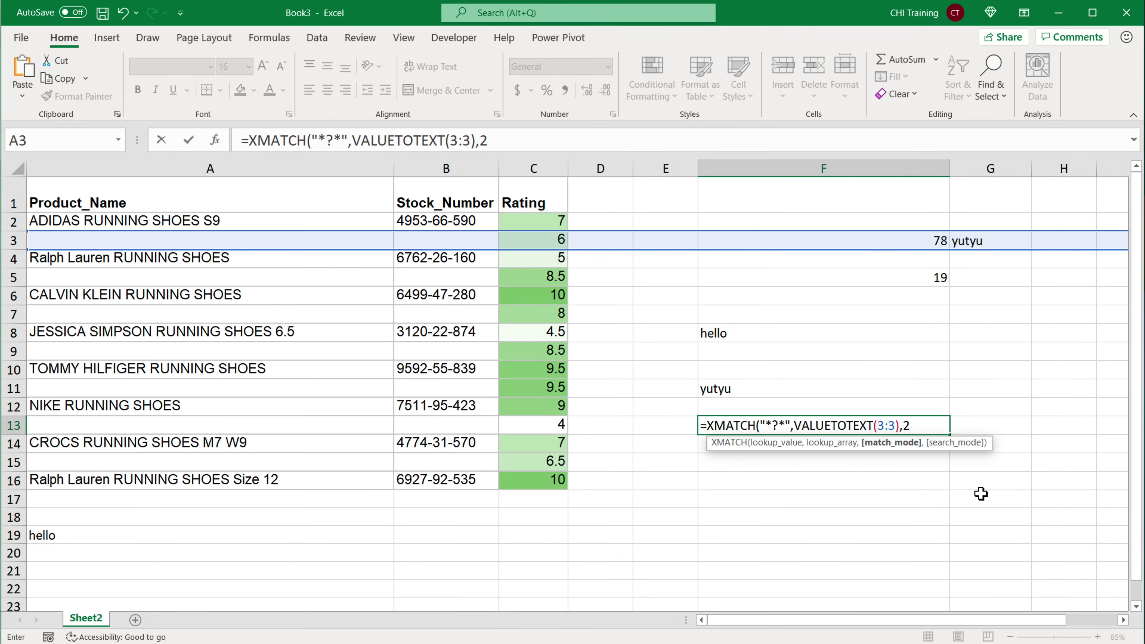
type(",")
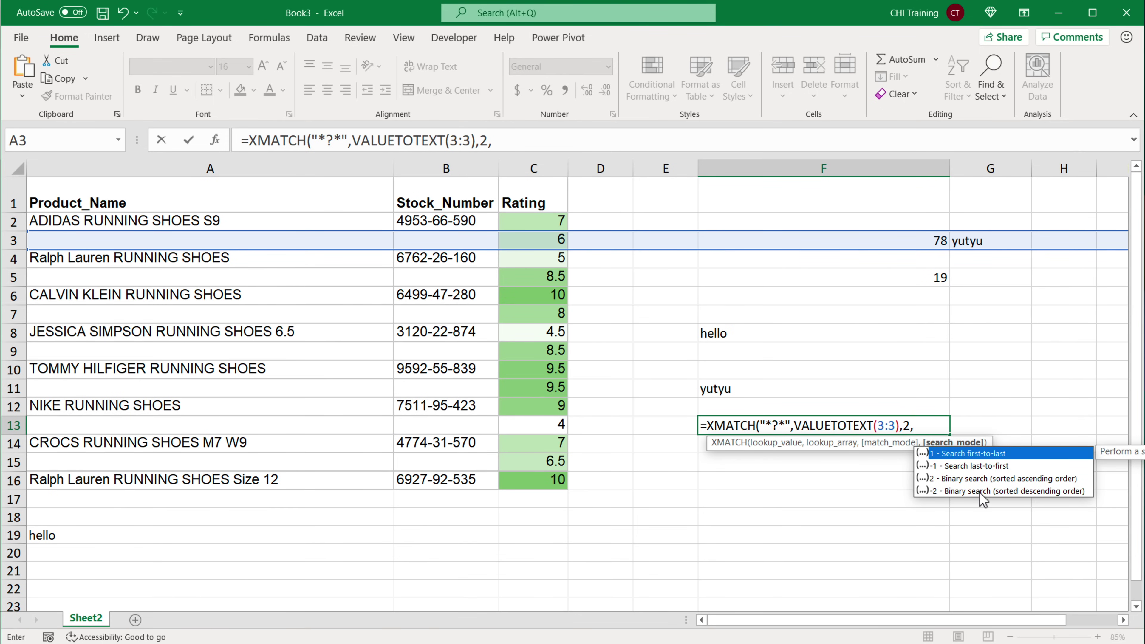
key("Down")
key("Tab")
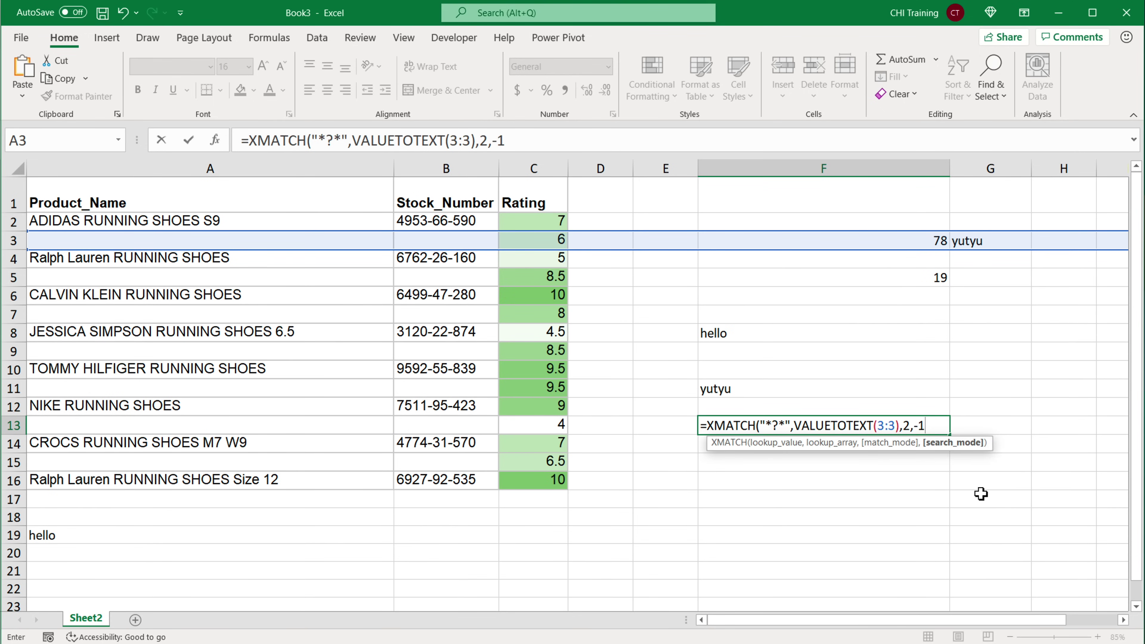
type(")")
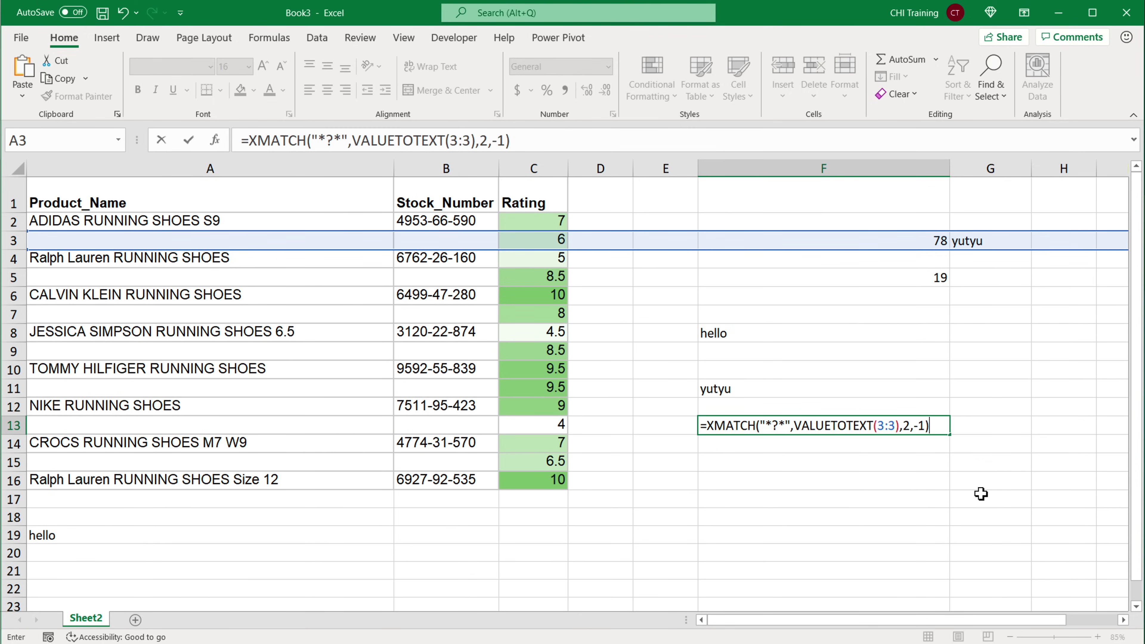
key("Return")
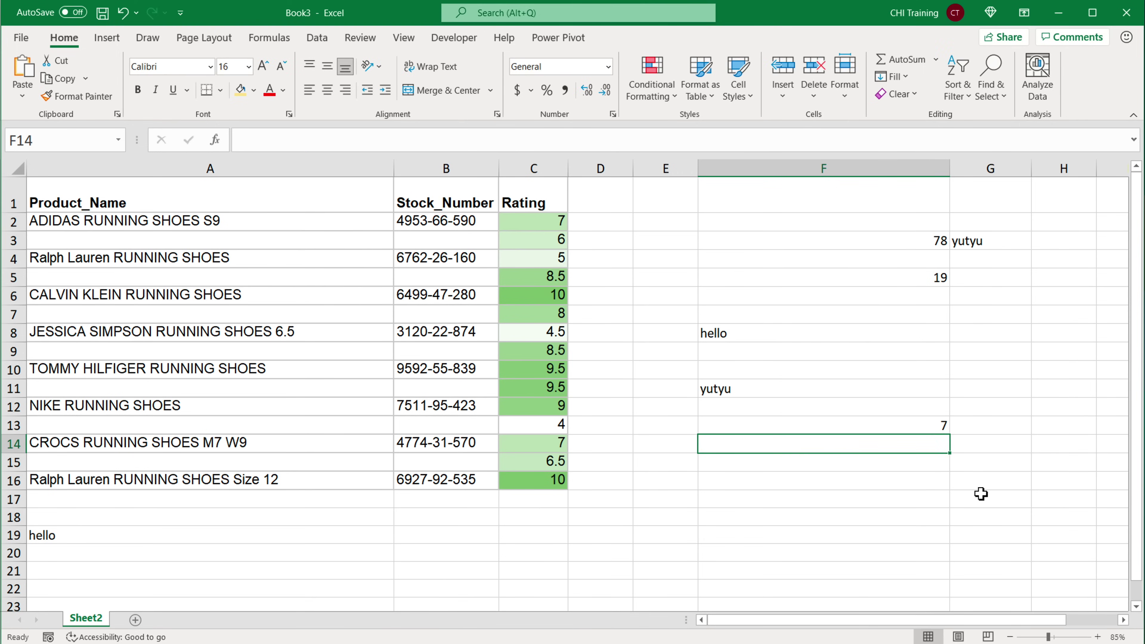
Step: Check the F13 position result by counting the cells across row 3 from A3 to G3
left_click(929, 429)
left_click(278, 242)
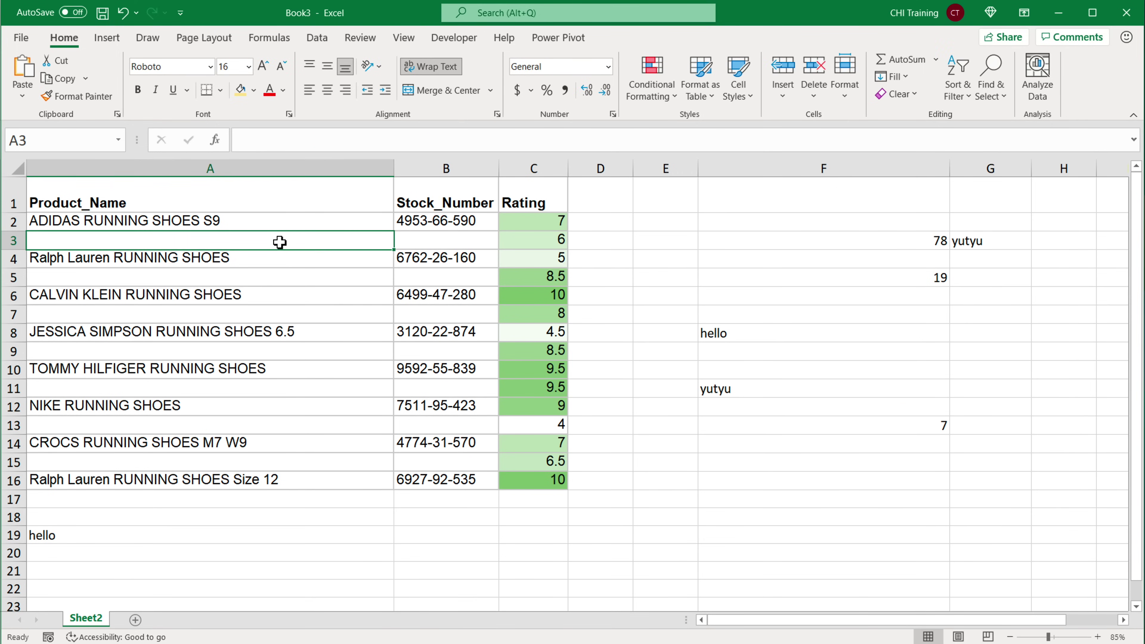
left_click(425, 243)
left_click(604, 240)
left_click(667, 239)
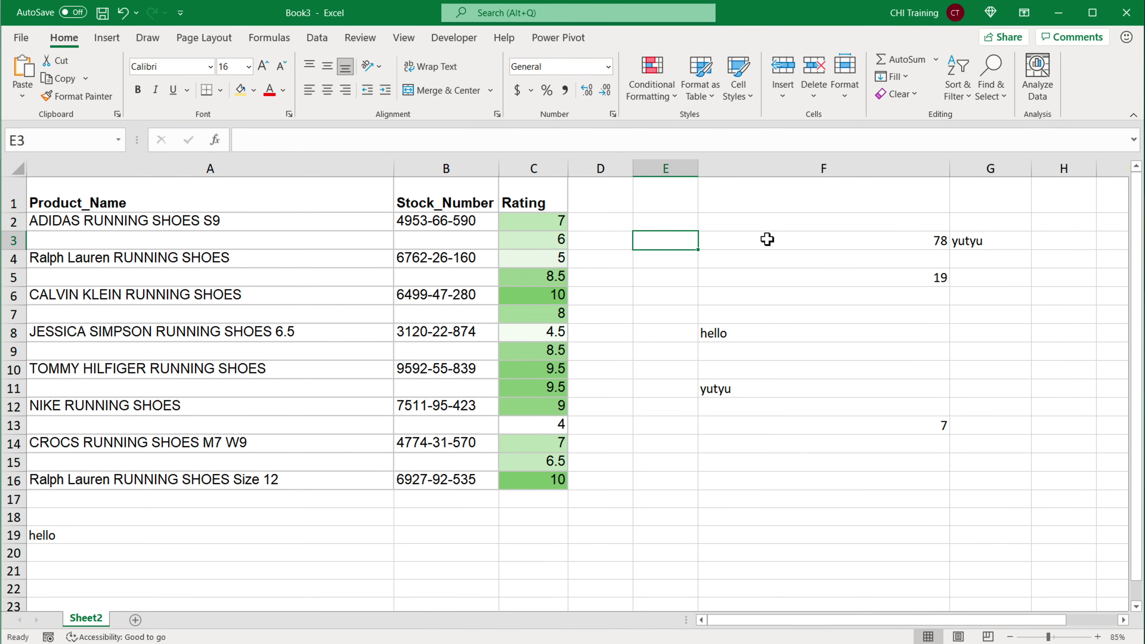
left_click(789, 238)
left_click(974, 239)
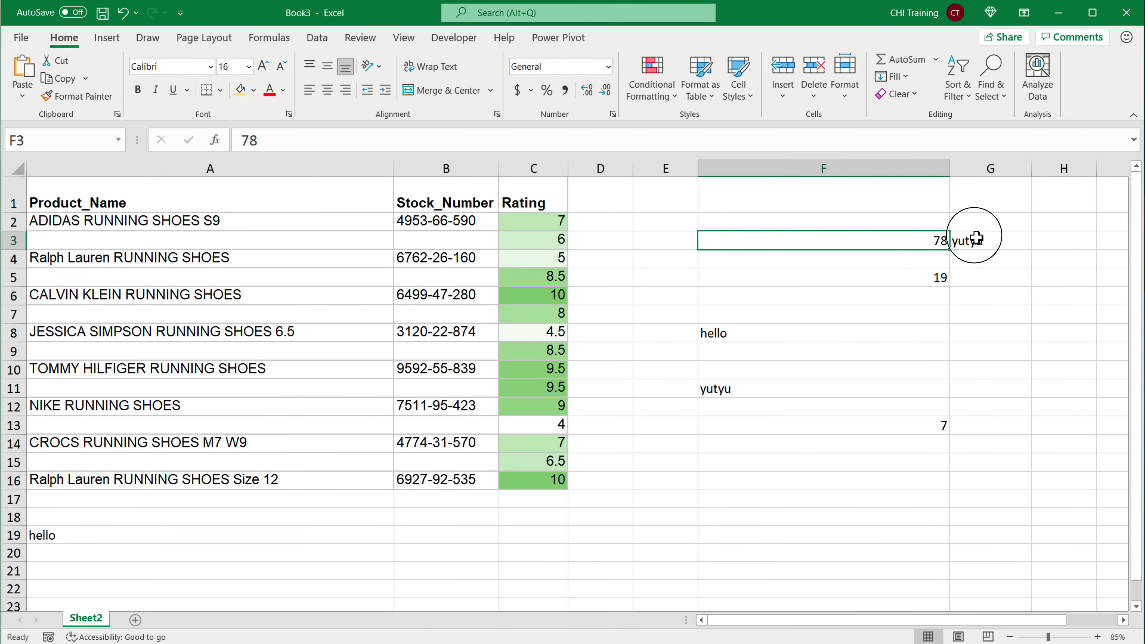
Step: Change the search mode of the F13 XMATCH to 1 for a first-to-last search
double_click(919, 426)
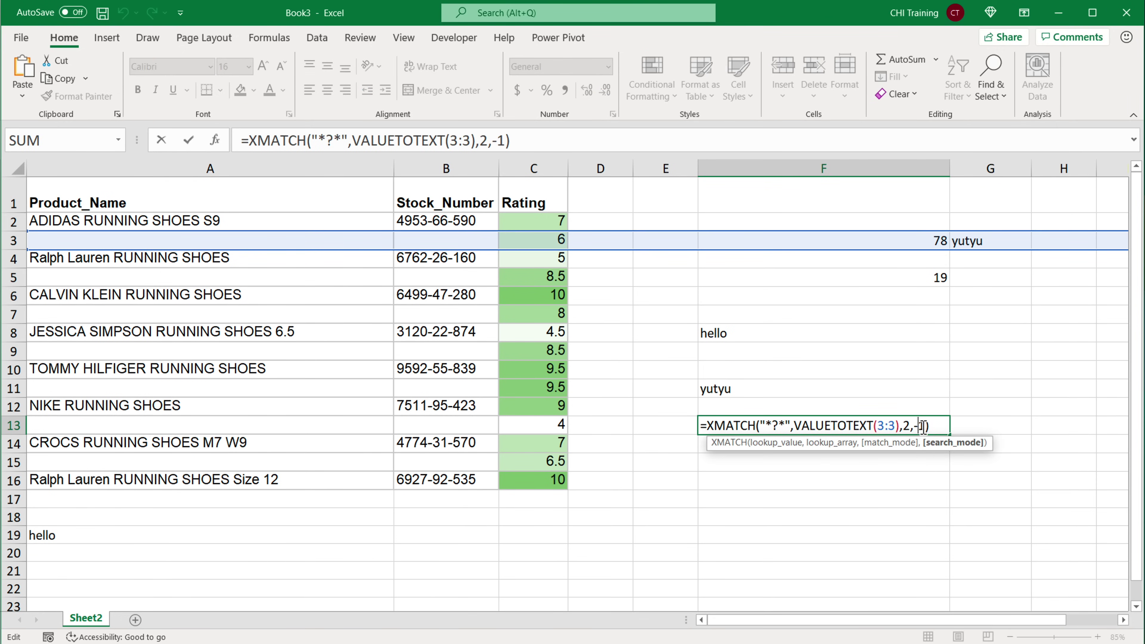
key("BackSpace")
key("Return")
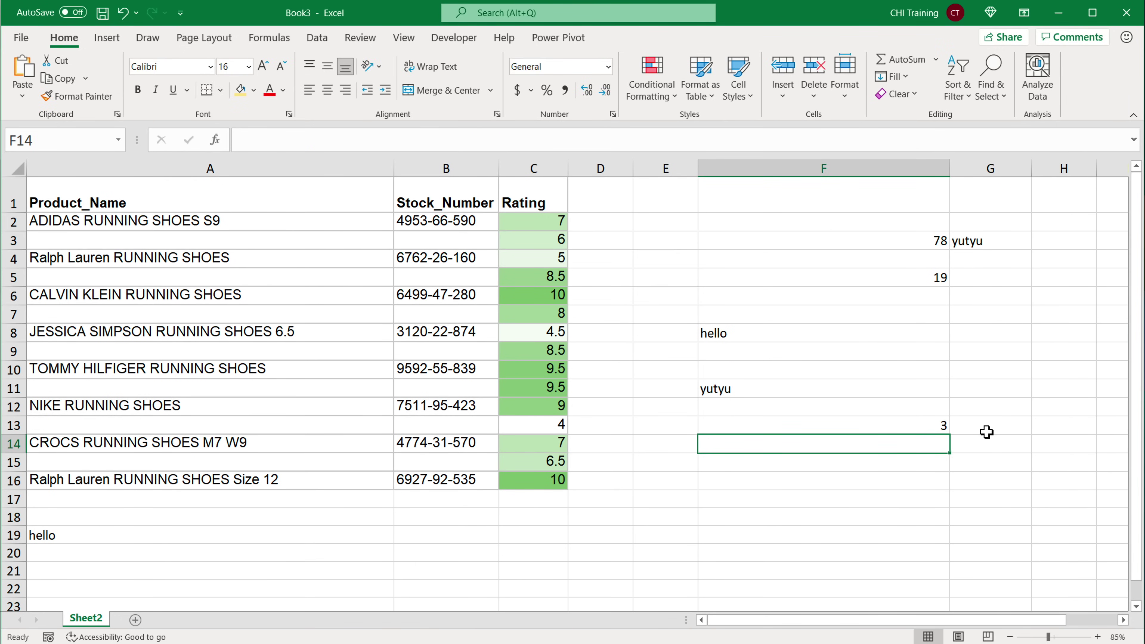
Step: Compare the F13 XMATCH result with the first filled cell in row 3 and review the formula without changing it
left_click(908, 427)
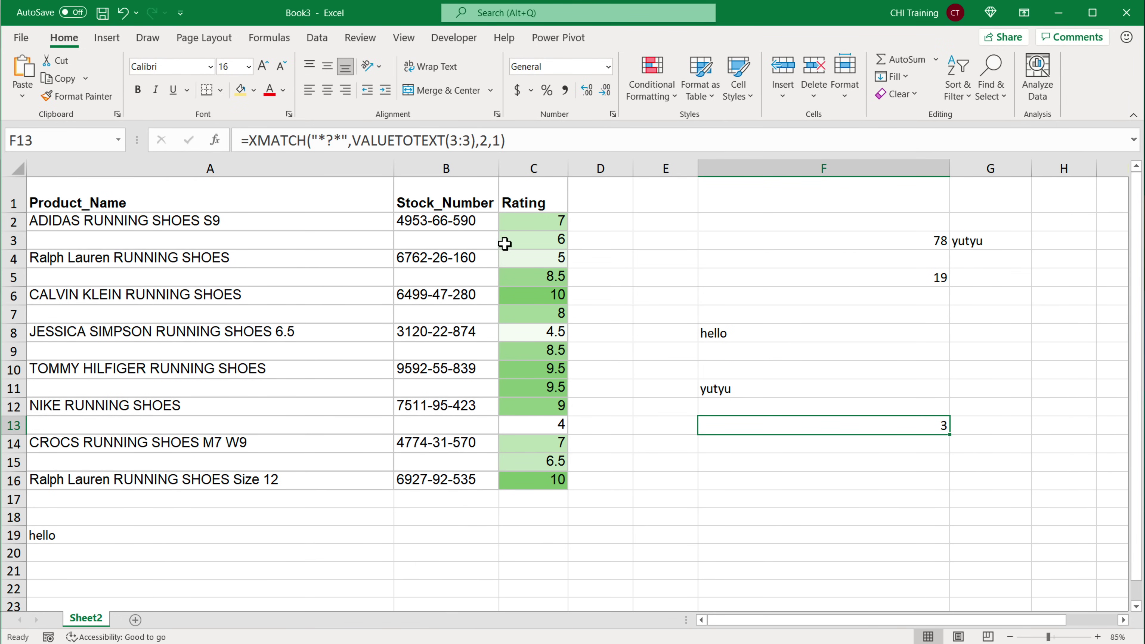
left_click(529, 240)
left_click_drag(386, 247, 454, 247)
left_click(521, 240)
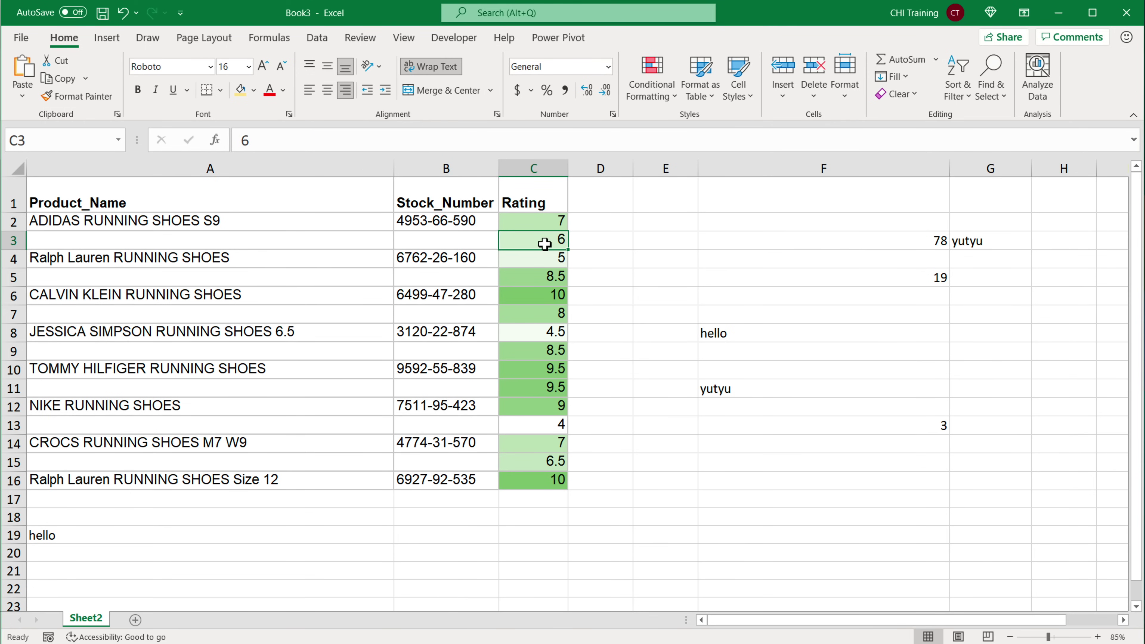
double_click(903, 427)
key("Return")
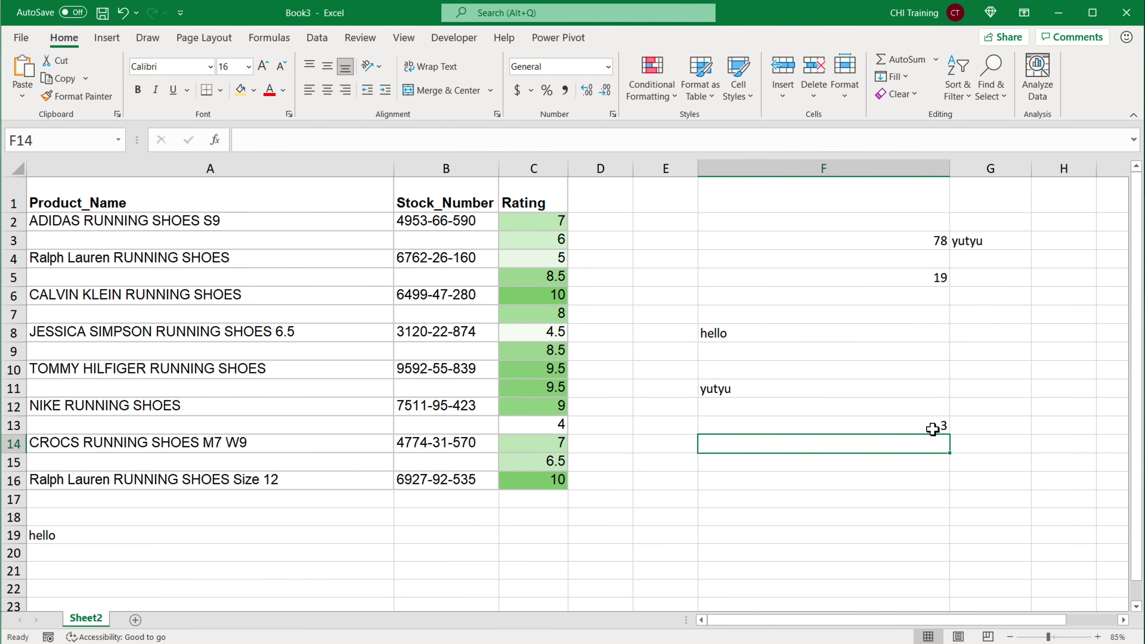